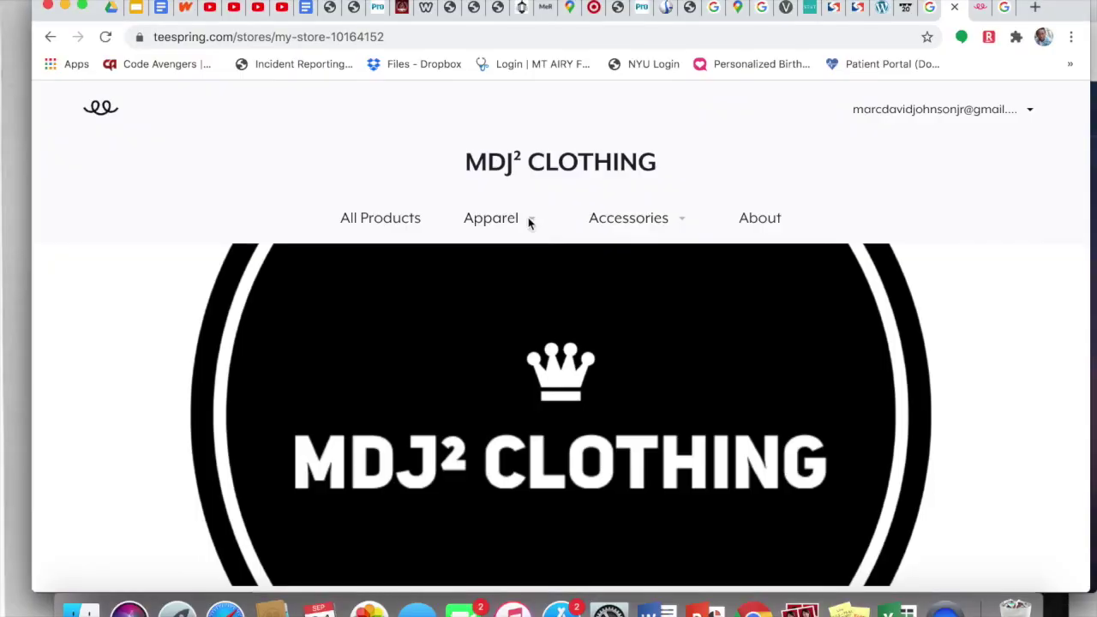
# Step: Scroll through the MDJ² Clothing All Products listing down to the Love Is... items
pyautogui.moveTo(613, 211)
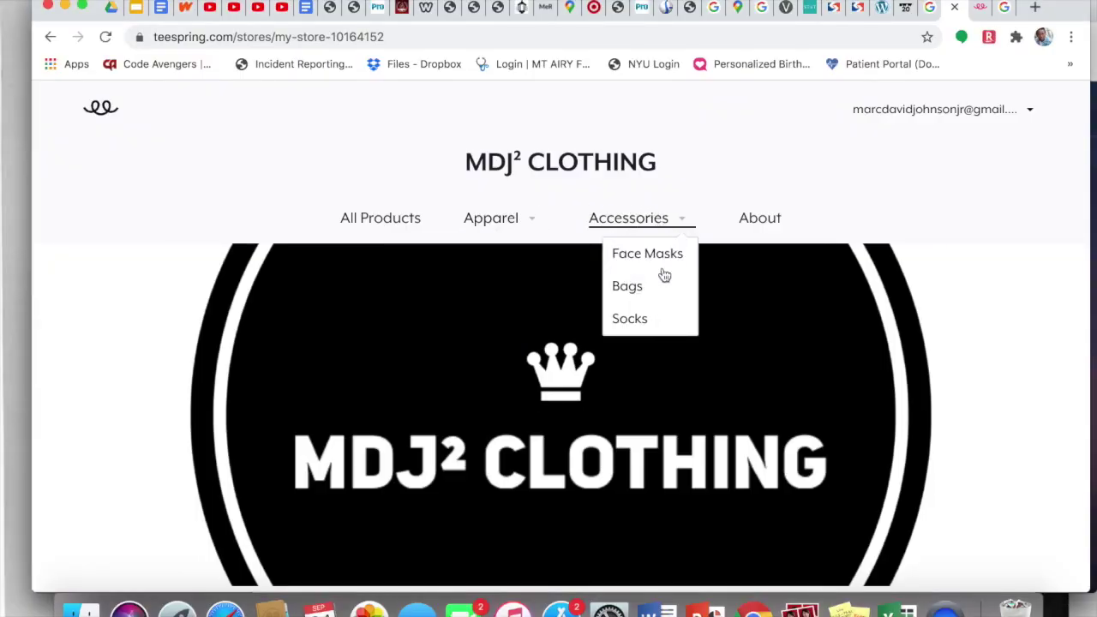
pyautogui.scroll(-15, 345, 367)
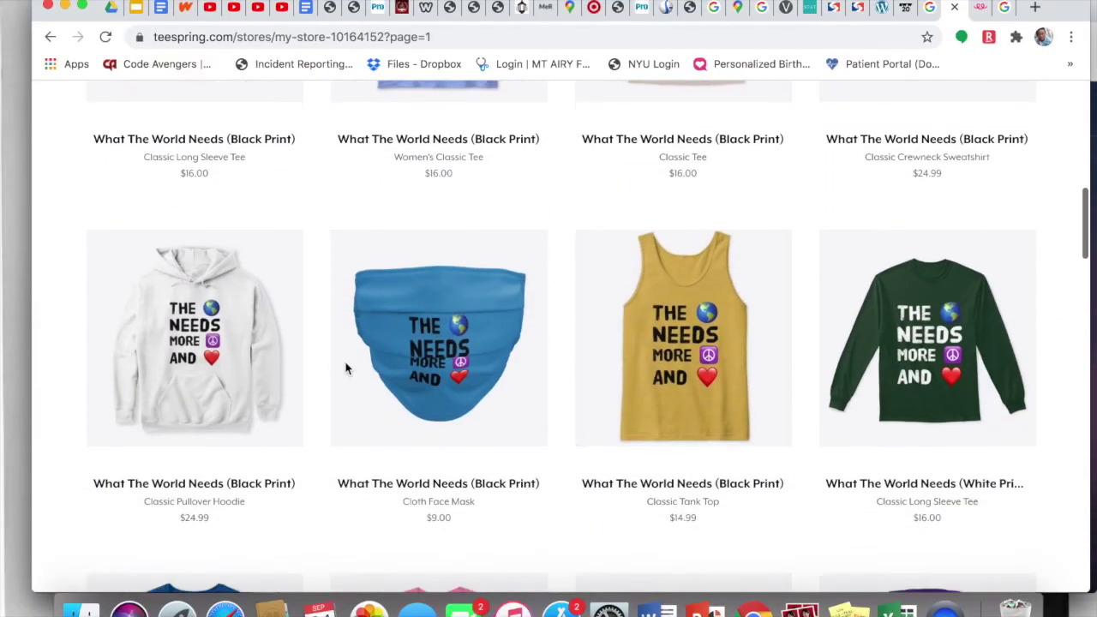
pyautogui.scroll(-15, 345, 367)
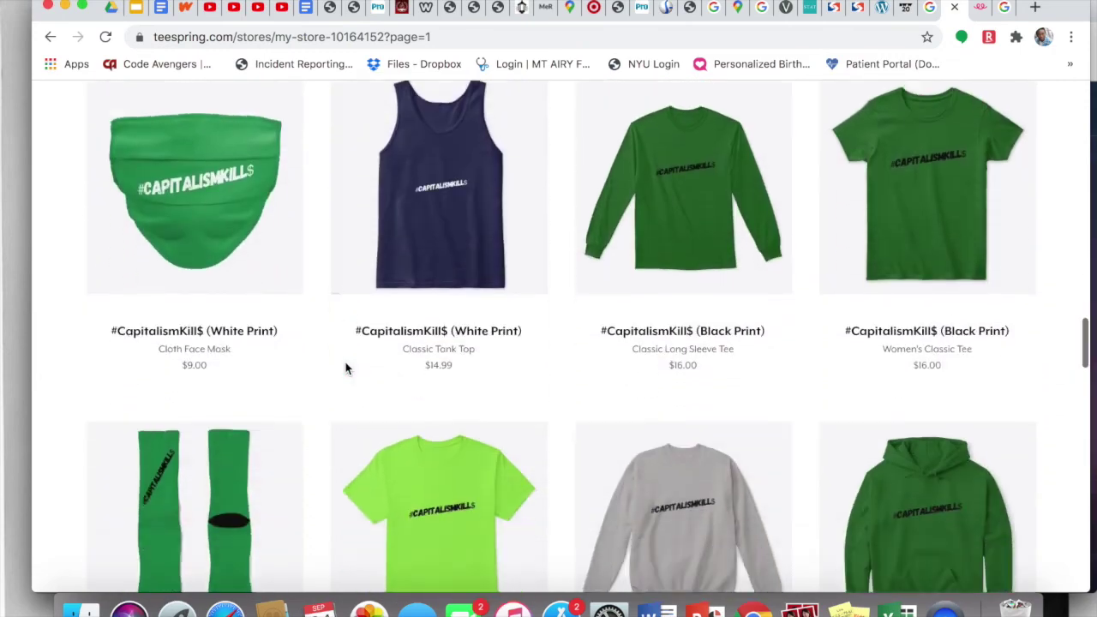
pyautogui.scroll(-15, 345, 368)
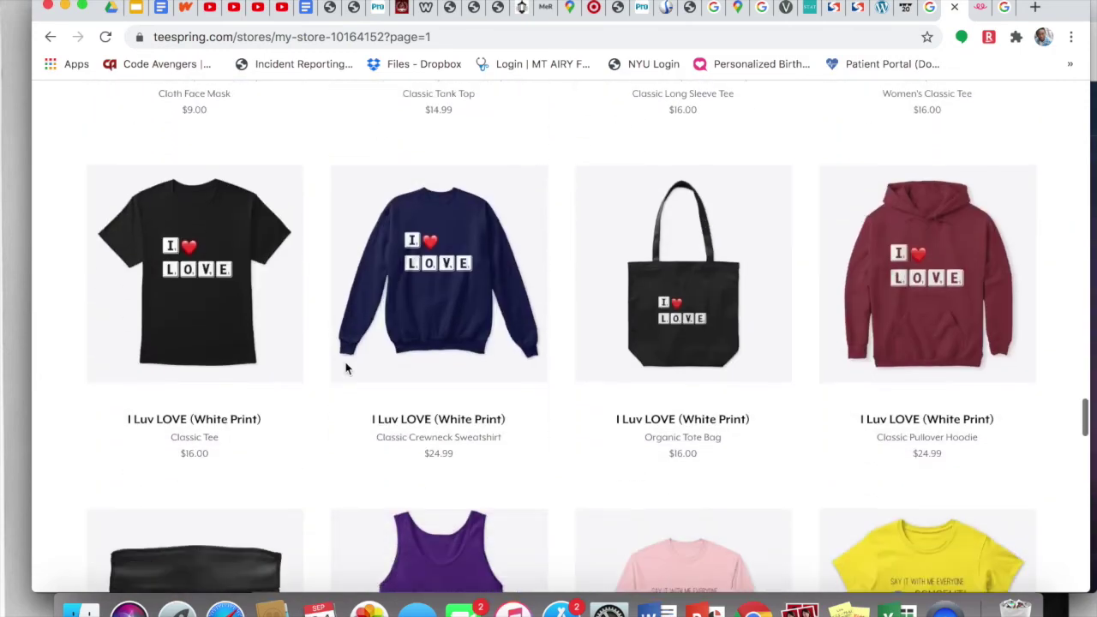
pyautogui.scroll(-15, 346, 368)
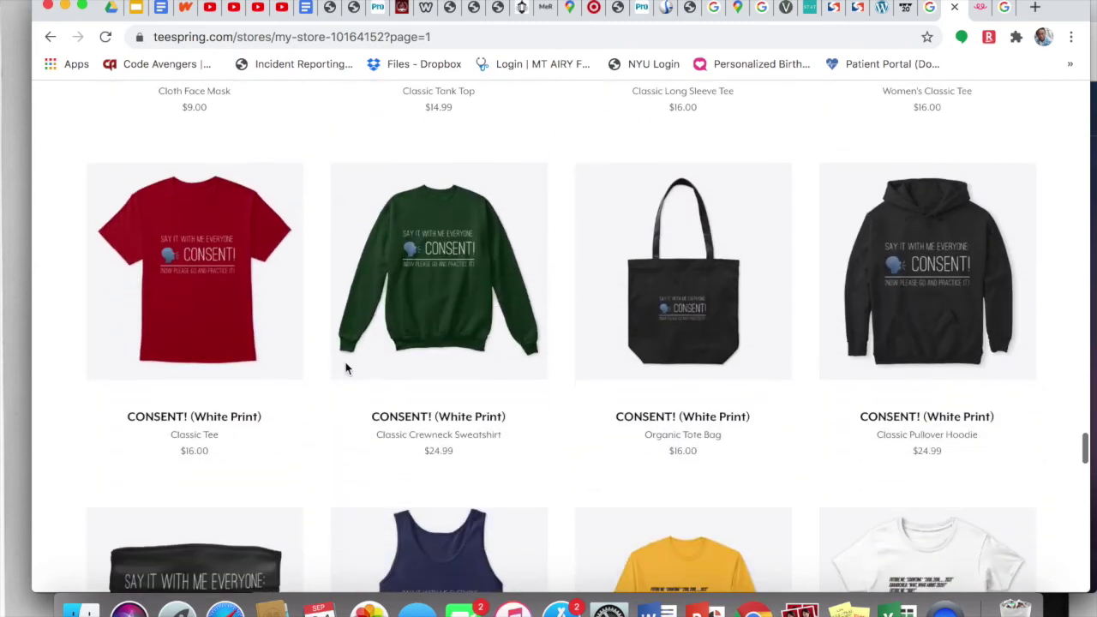
pyautogui.scroll(-15, 346, 367)
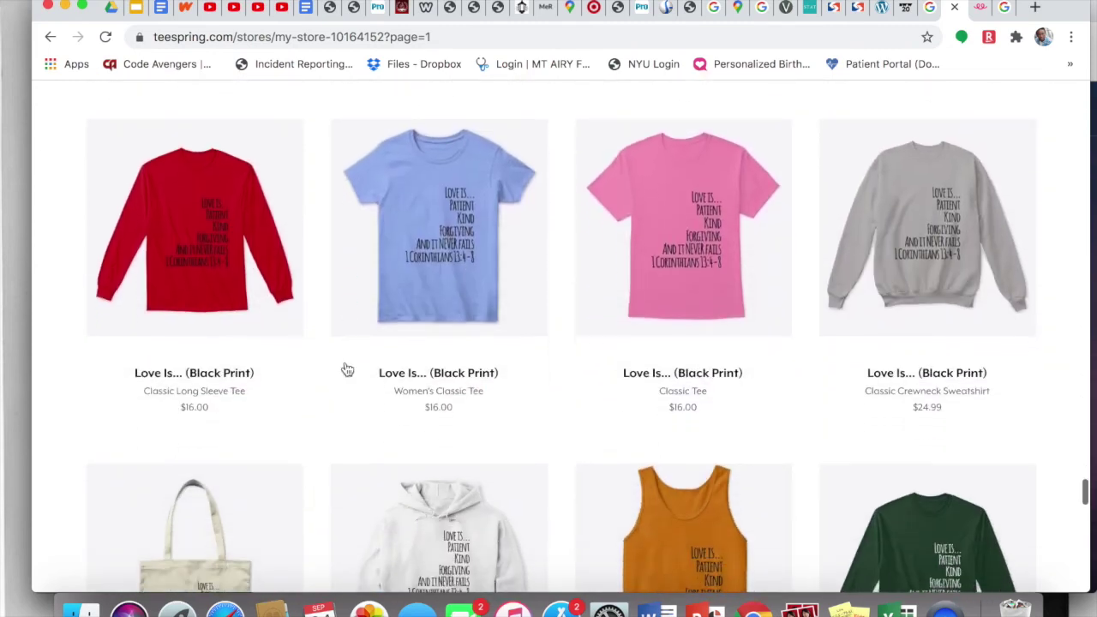
pyautogui.scroll(-15, 345, 368)
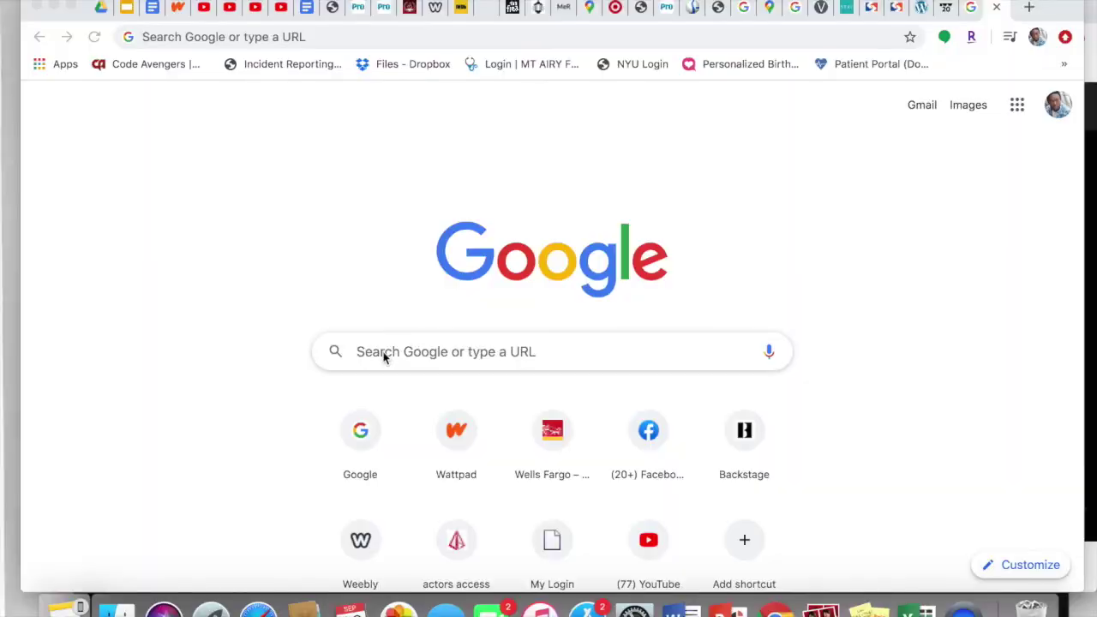
# Step: Go to teespring.com and log in to the seller dashboard
pyautogui.click(381, 38)
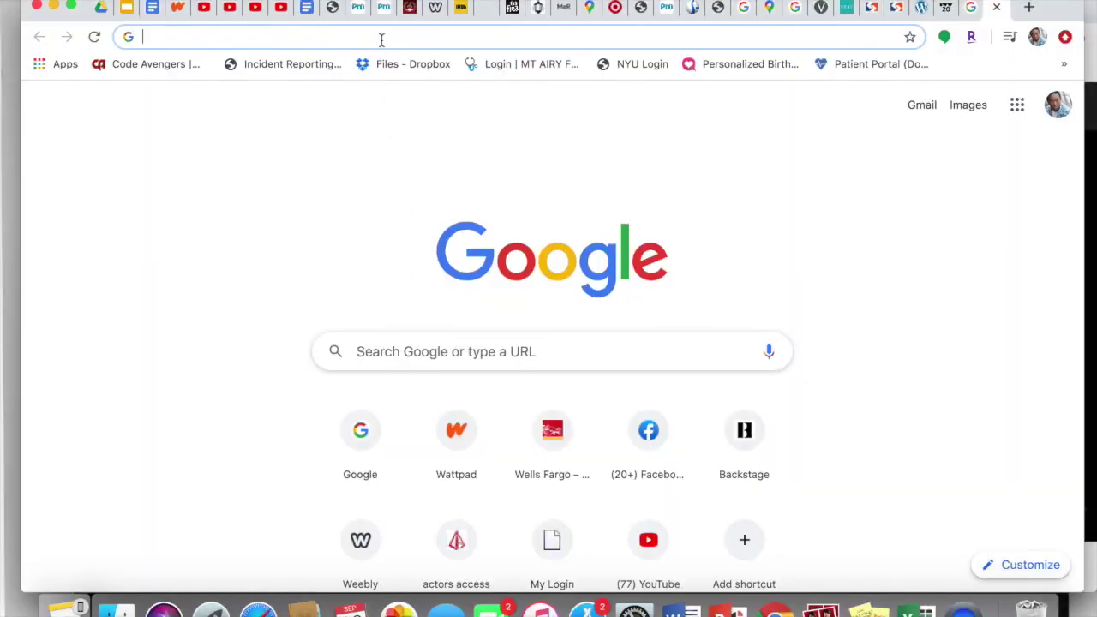
pyautogui.write('tee')
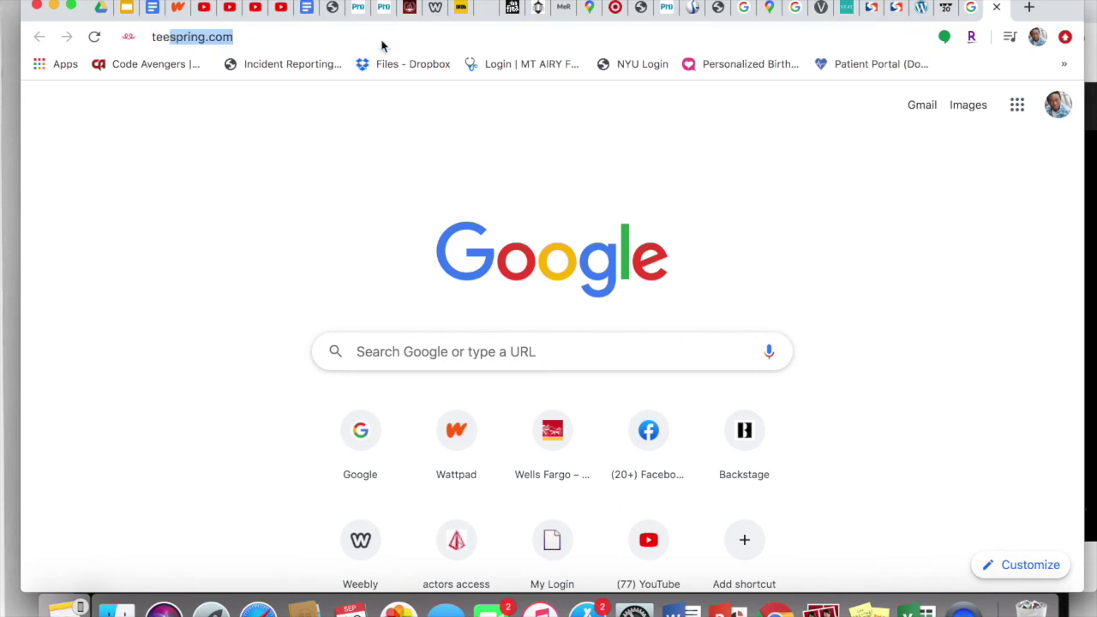
pyautogui.write('sp')
pyautogui.press('Return')
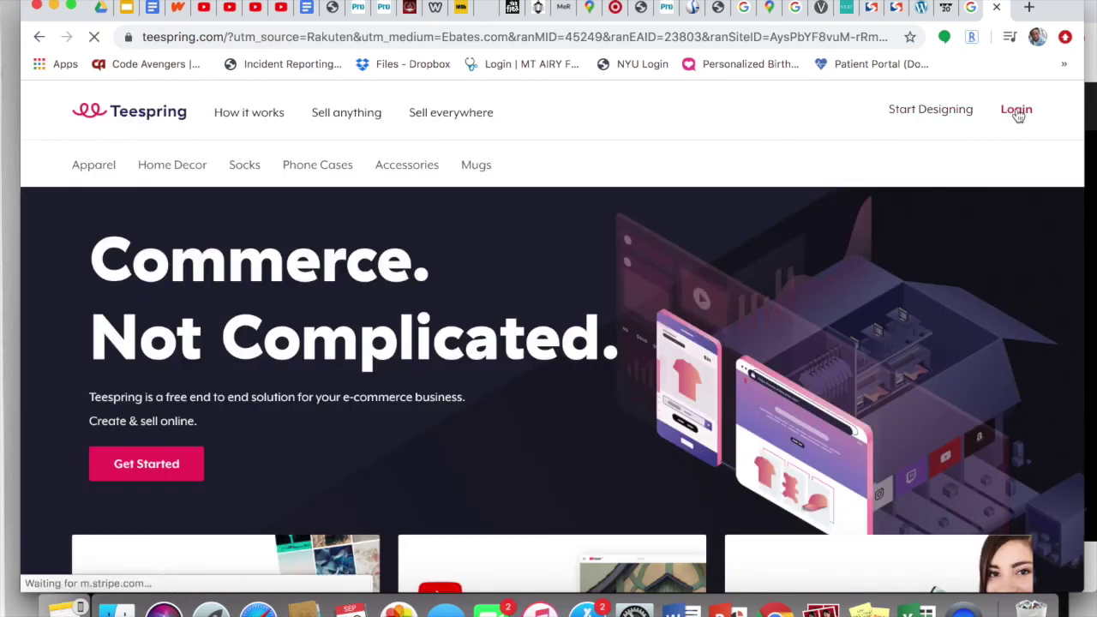
pyautogui.click(1016, 111)
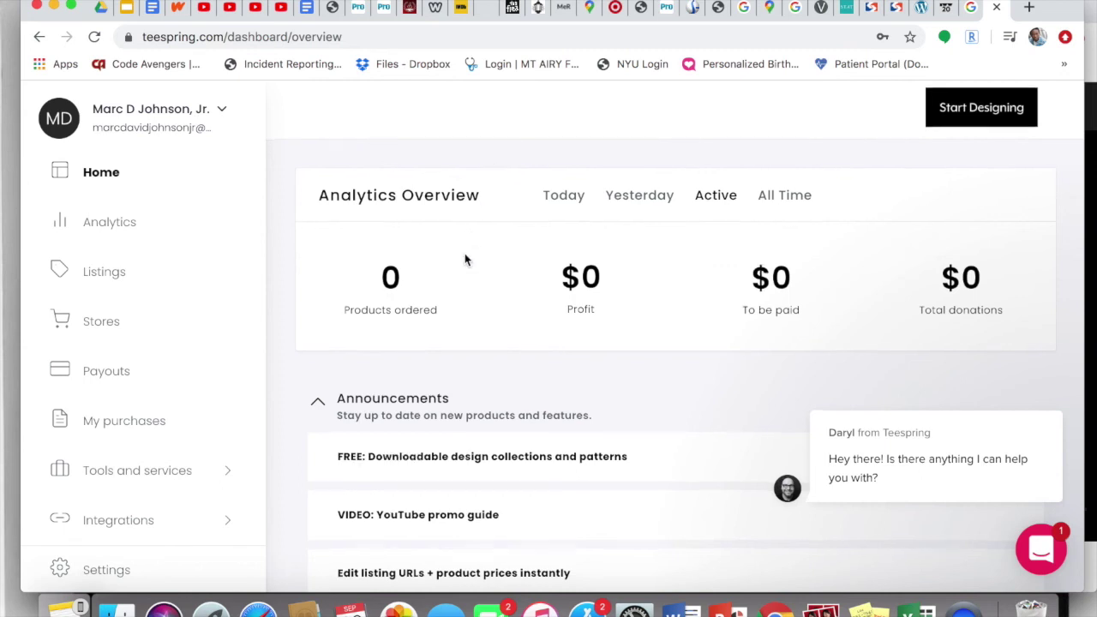
# Step: Expand Learn more under Promote products, Set up storefront and Create products in the Quick Start Guide
pyautogui.scroll(-5, 465, 259)
pyautogui.scroll(-4, 465, 260)
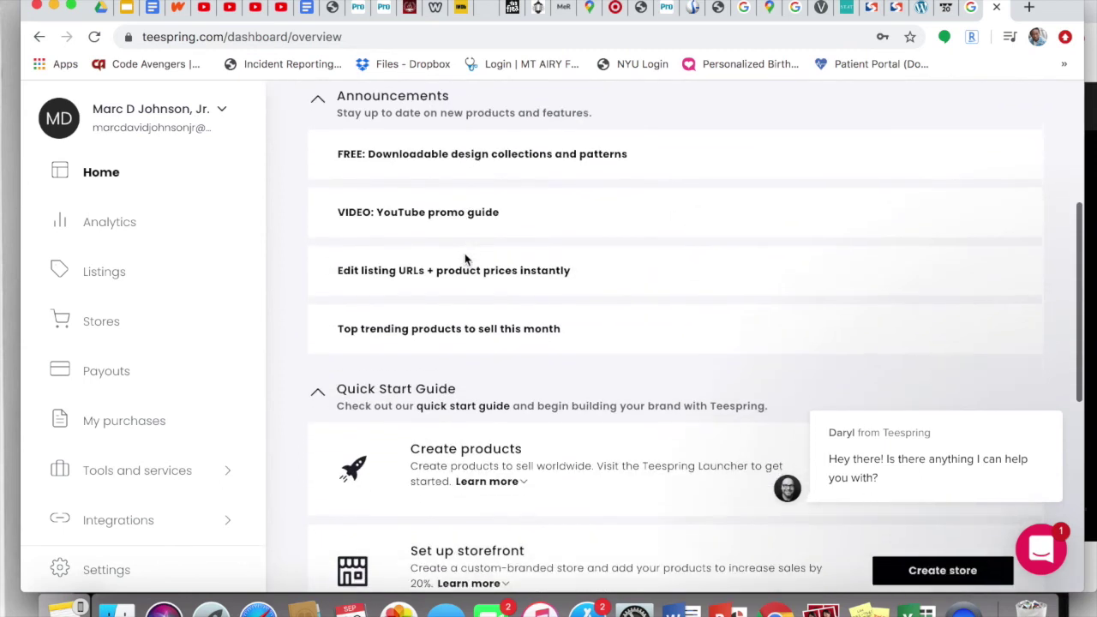
pyautogui.scroll(-3, 465, 255)
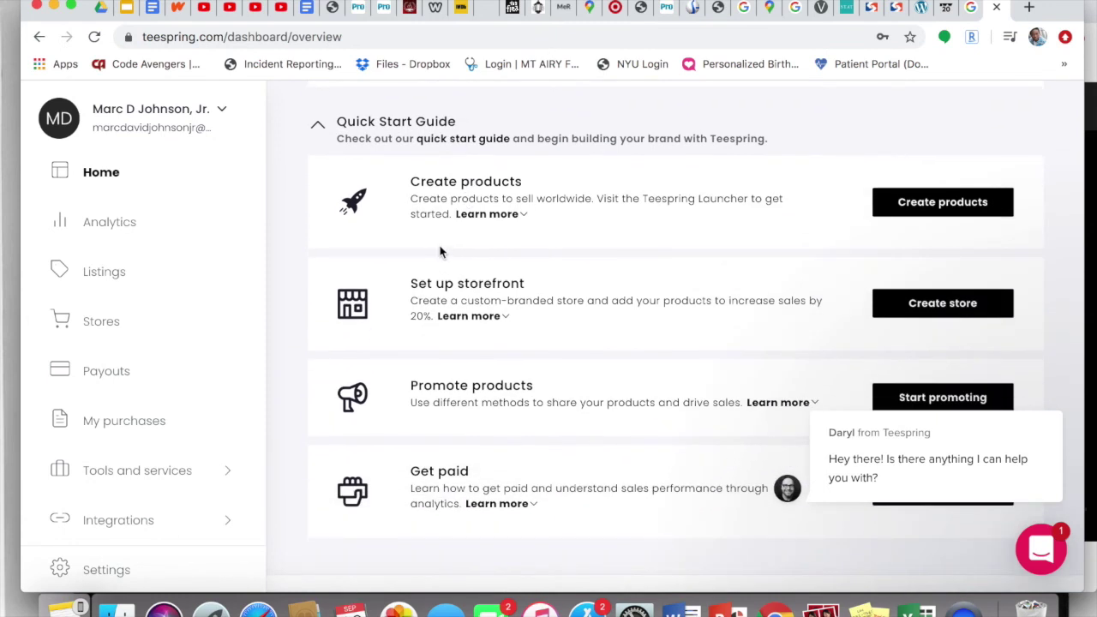
pyautogui.scroll(-2, 520, 301)
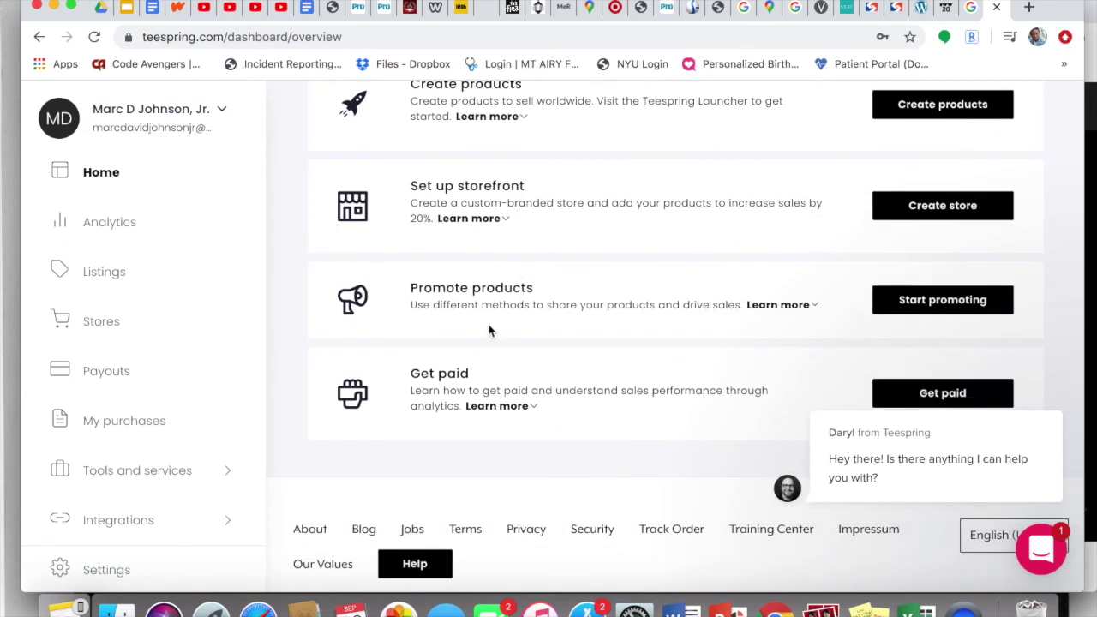
pyautogui.click(804, 310)
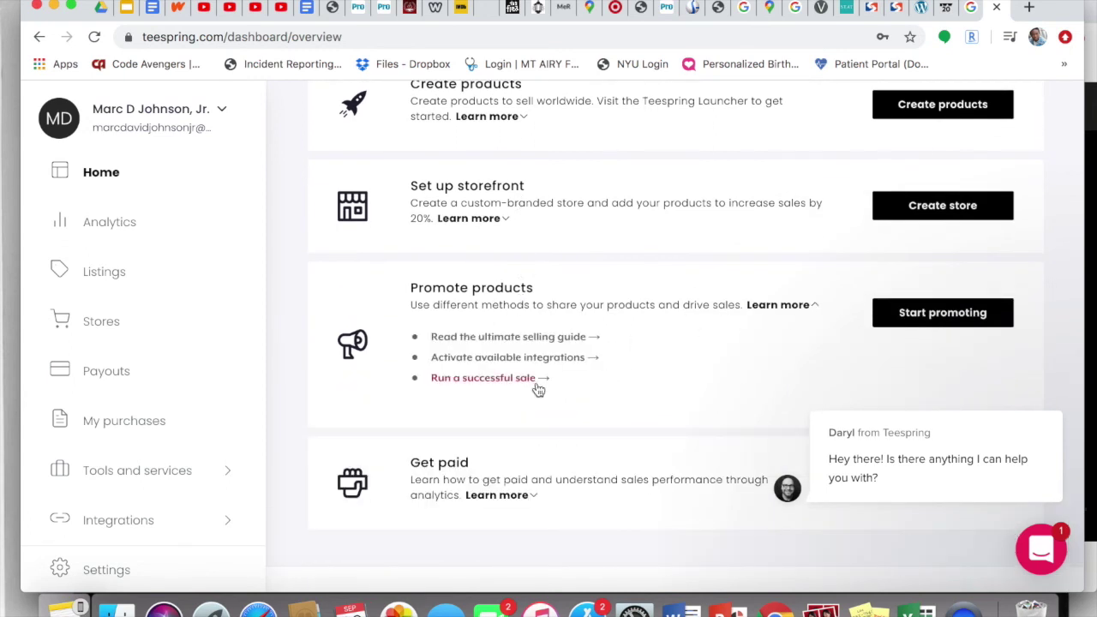
pyautogui.scroll(1, 603, 295)
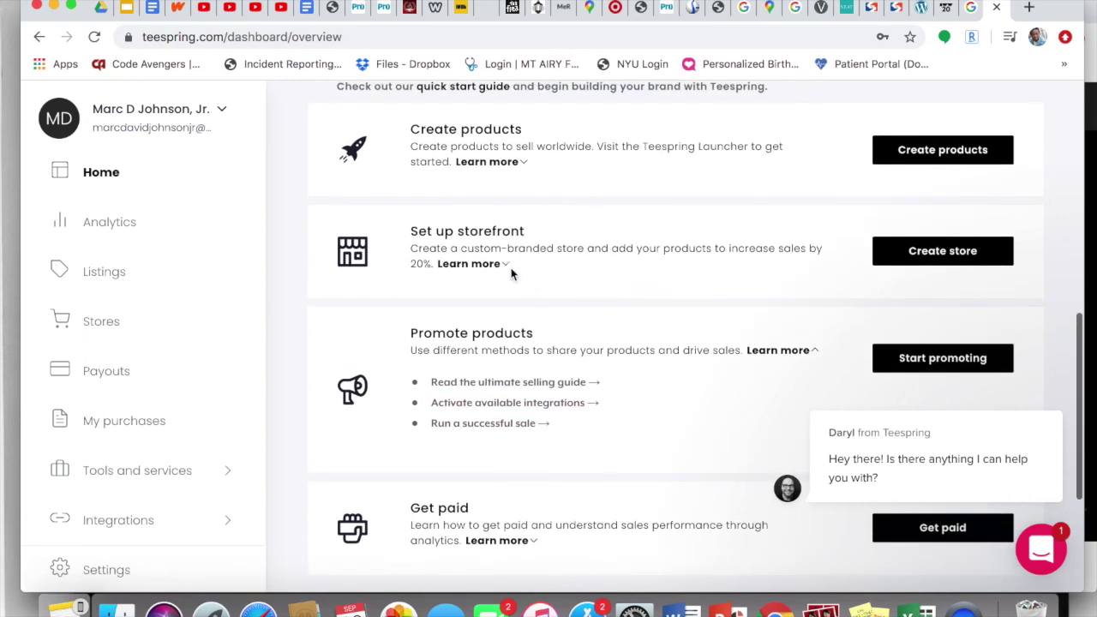
pyautogui.click(501, 264)
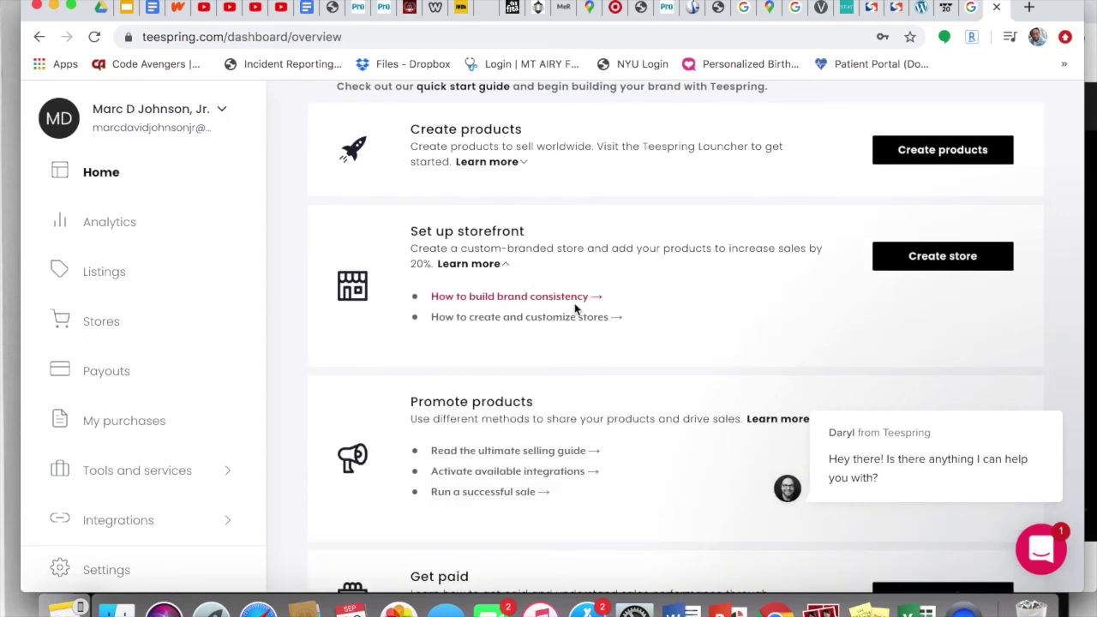
pyautogui.click(511, 163)
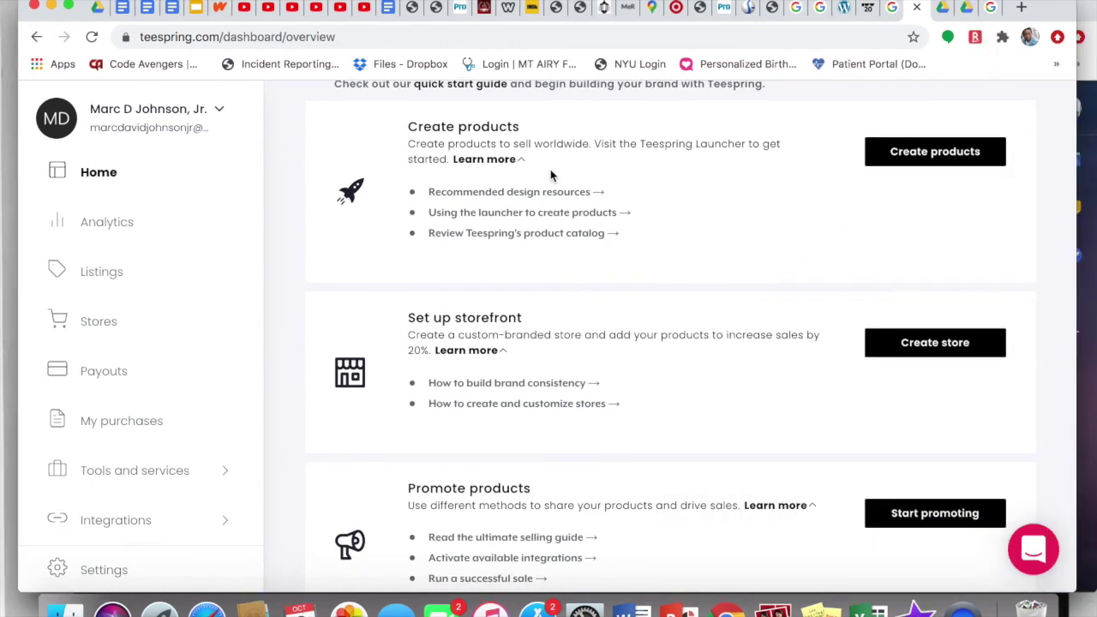
pyautogui.scroll(-1, 550, 175)
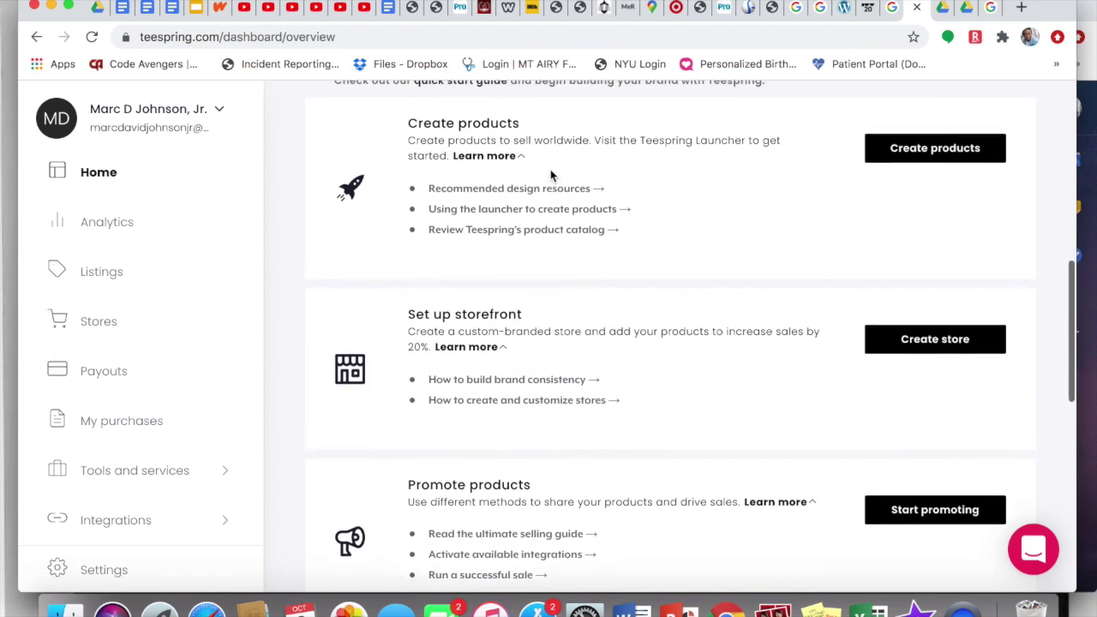
pyautogui.scroll(1, 550, 175)
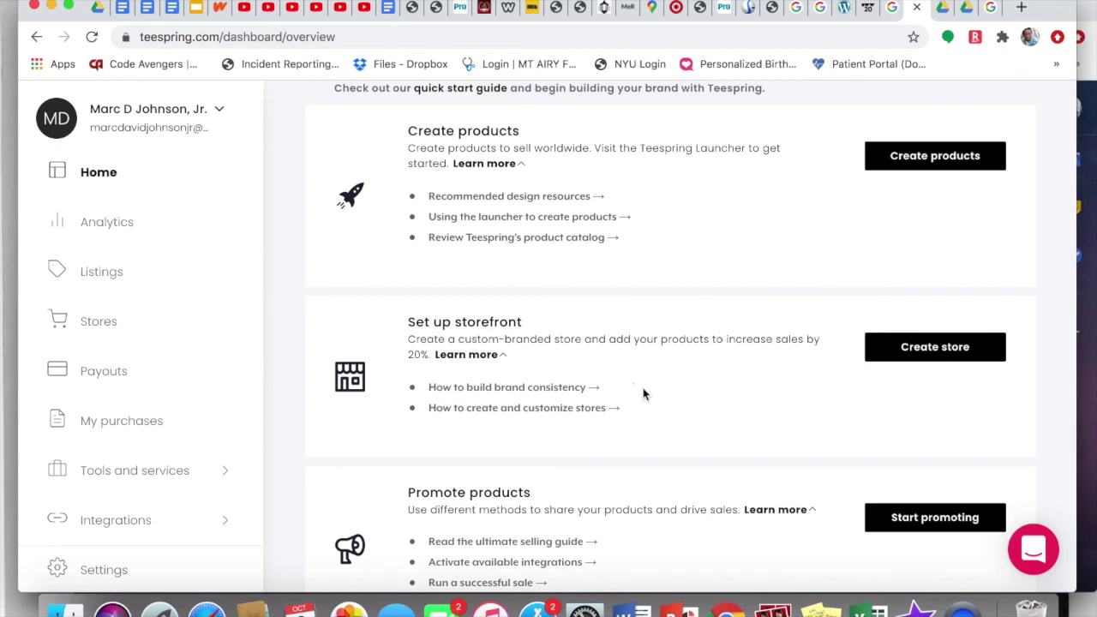
# Step: Create a new store using the seller's name as the store name and open its editor
pyautogui.click(901, 346)
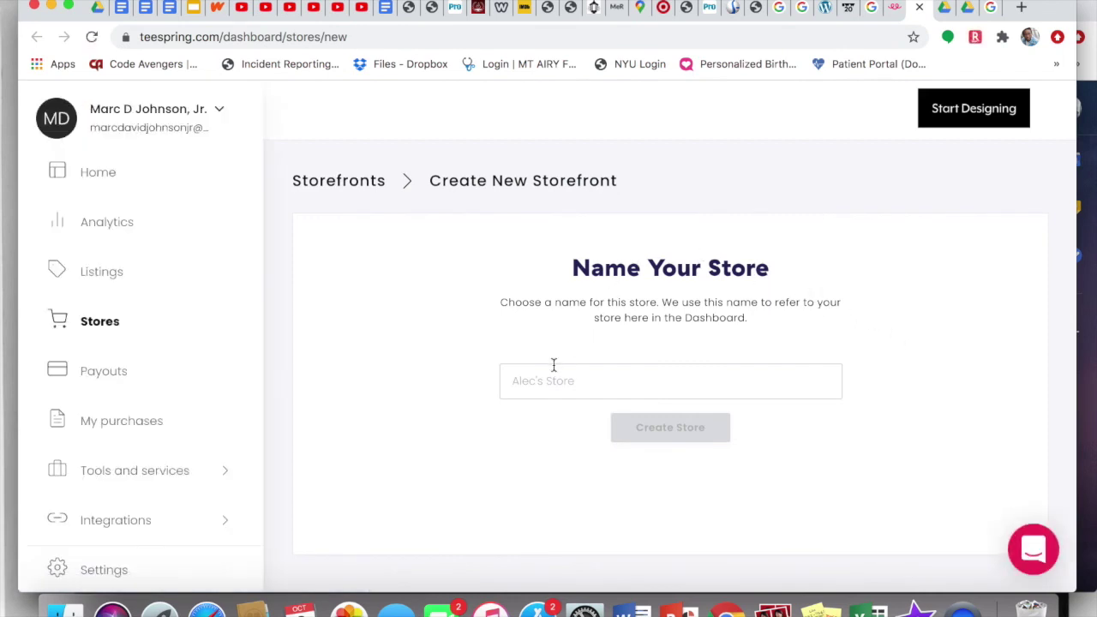
pyautogui.click(530, 378)
pyautogui.write("Marc's Store")
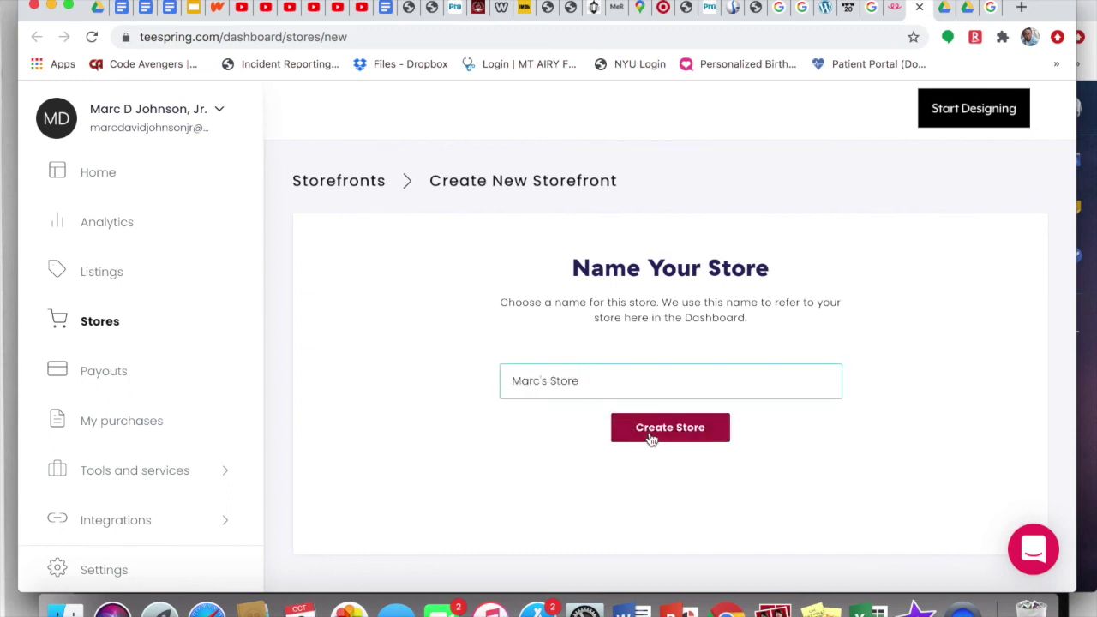
pyautogui.click(651, 438)
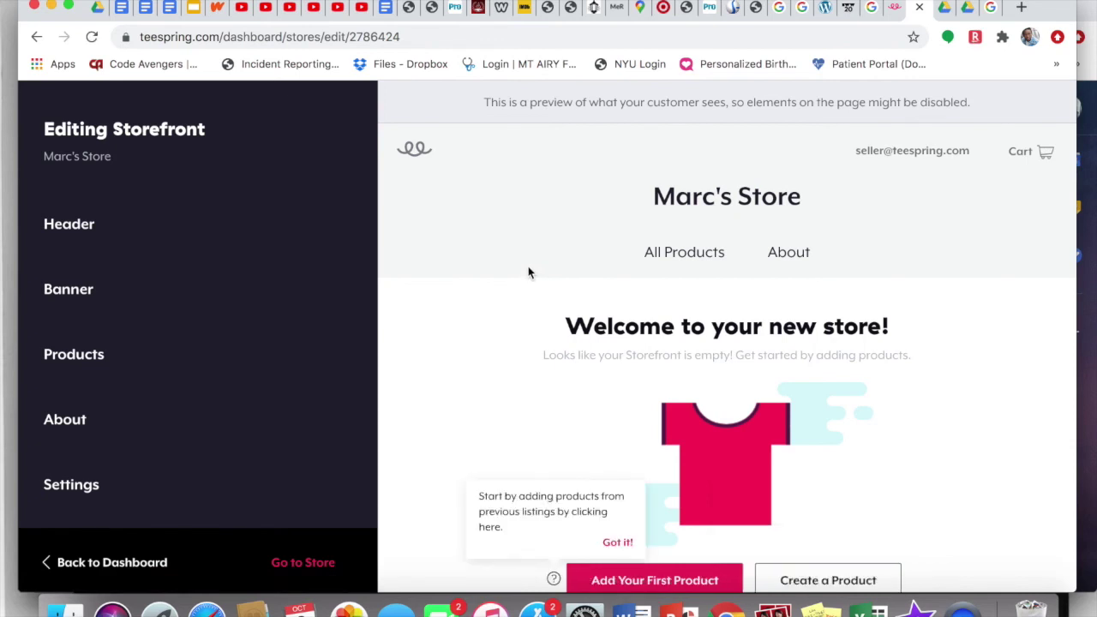
# Step: Scroll the empty storefront preview and view its About and All Products pages
pyautogui.scroll(-3, 528, 272)
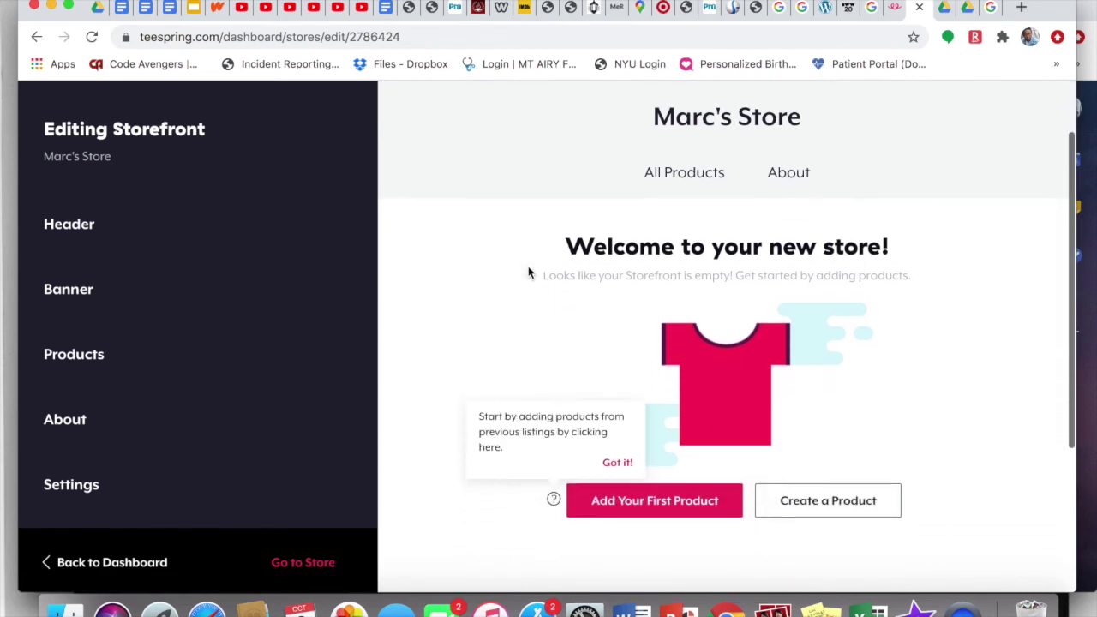
pyautogui.scroll(-1, 528, 273)
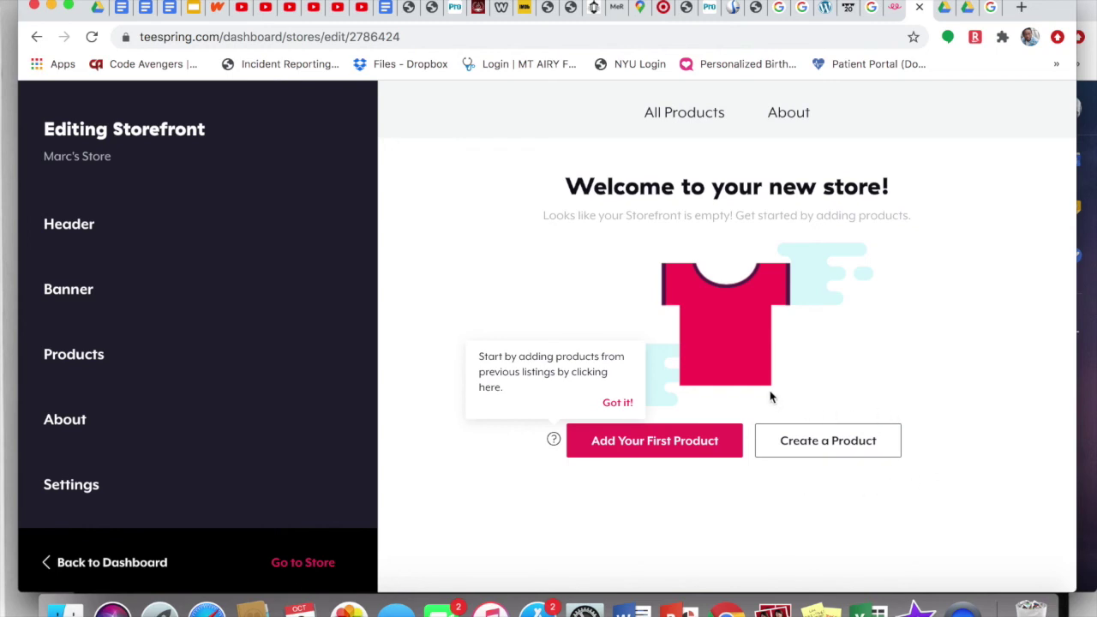
pyautogui.scroll(3, 644, 264)
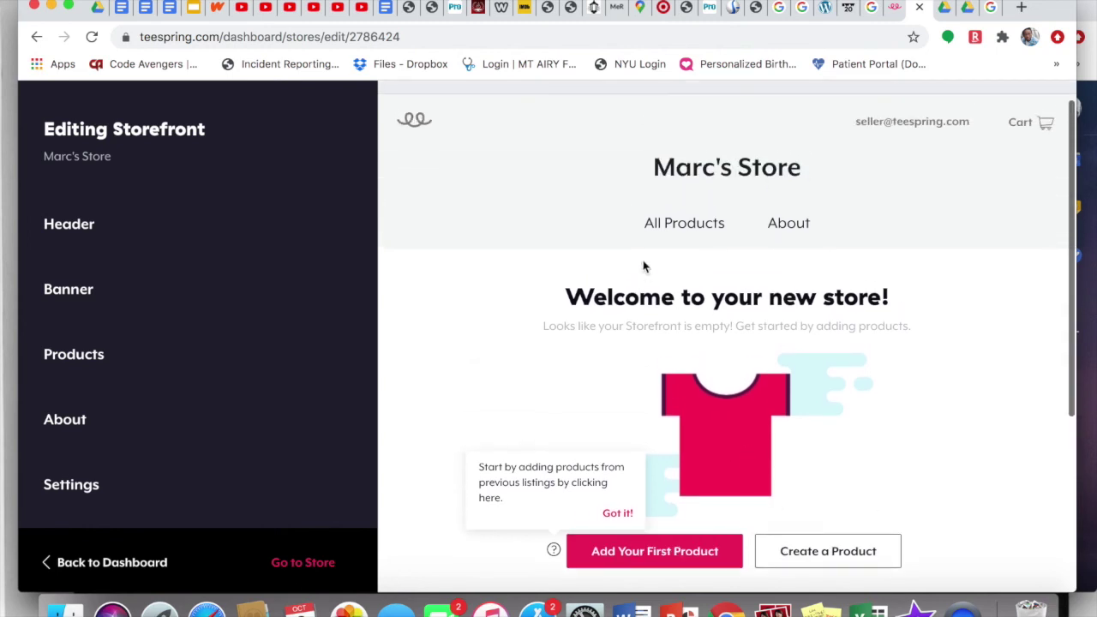
pyautogui.click(777, 226)
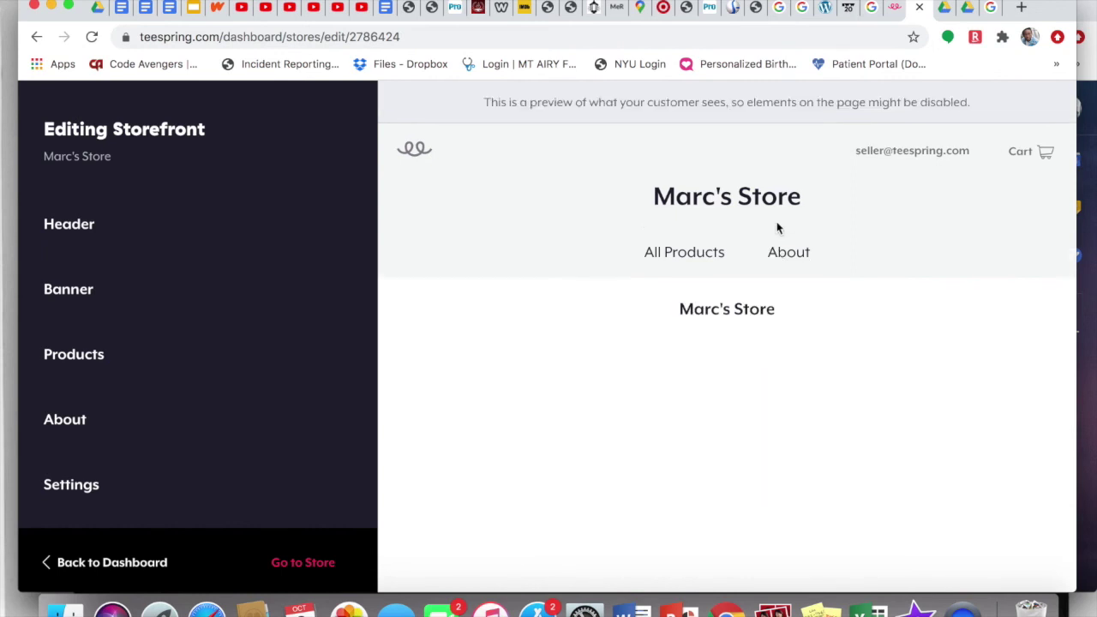
pyautogui.click(688, 256)
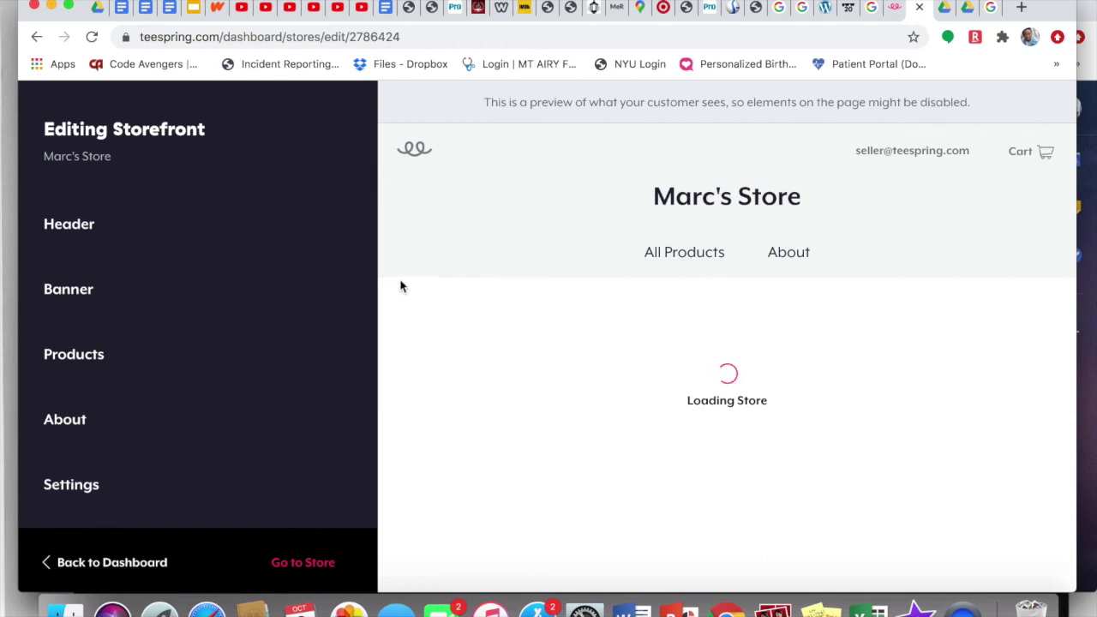
pyautogui.click(123, 236)
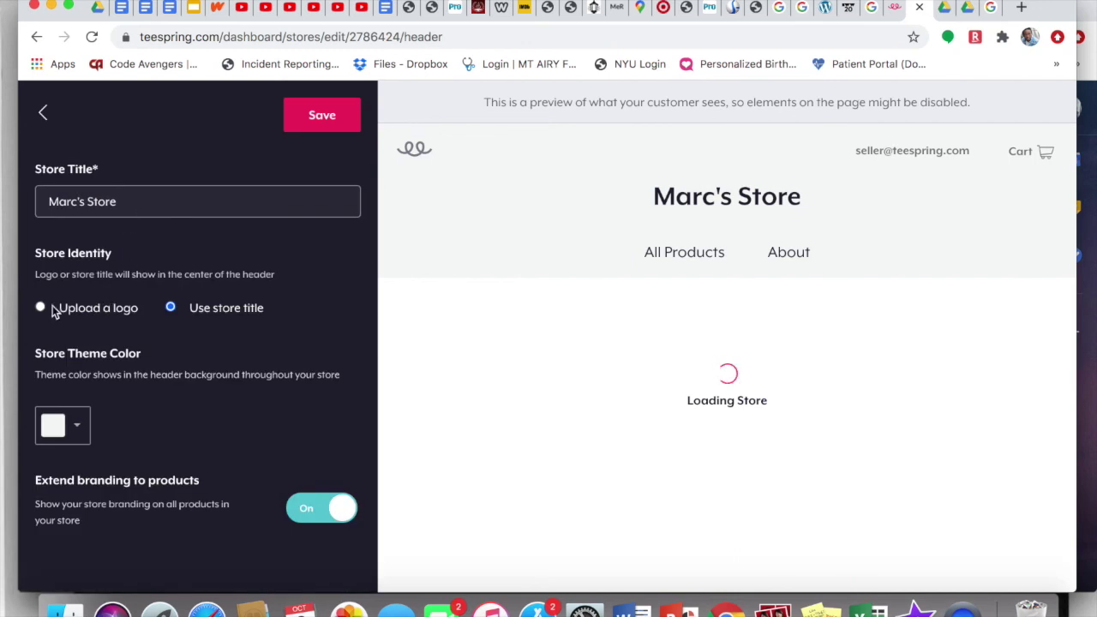
# Step: Pick pink #E04492 as the Store Theme Color in the colour picker
pyautogui.click(77, 424)
pyautogui.scroll(-1, 115, 470)
pyautogui.click(210, 537)
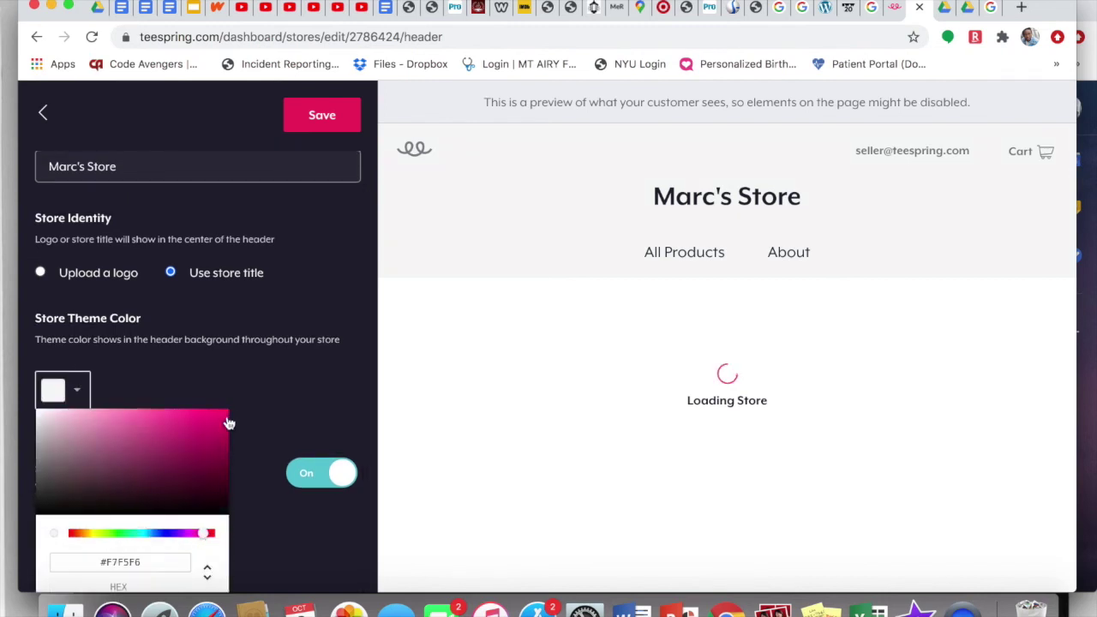
pyautogui.click(227, 387)
pyautogui.click(86, 430)
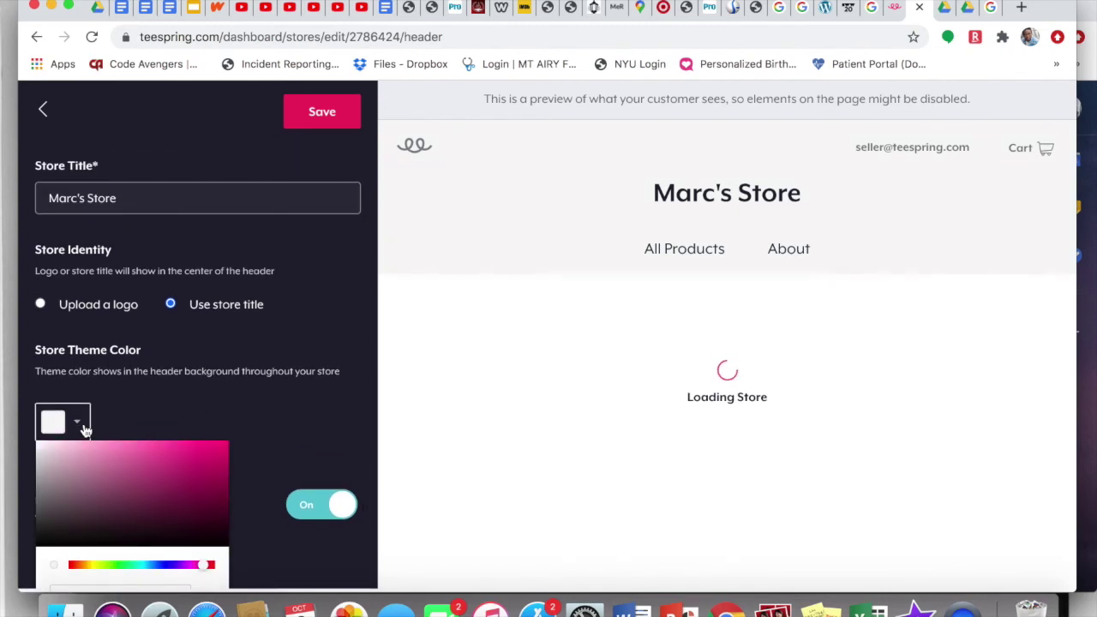
pyautogui.click(215, 537)
pyautogui.scroll(-1, 234, 432)
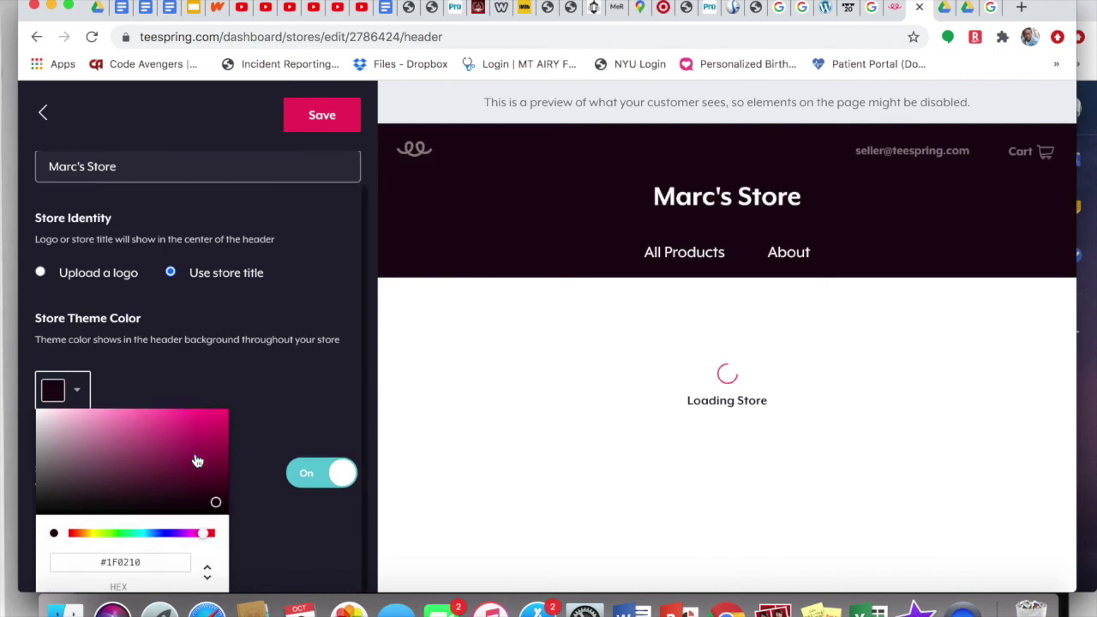
pyautogui.click(164, 500)
pyautogui.click(171, 422)
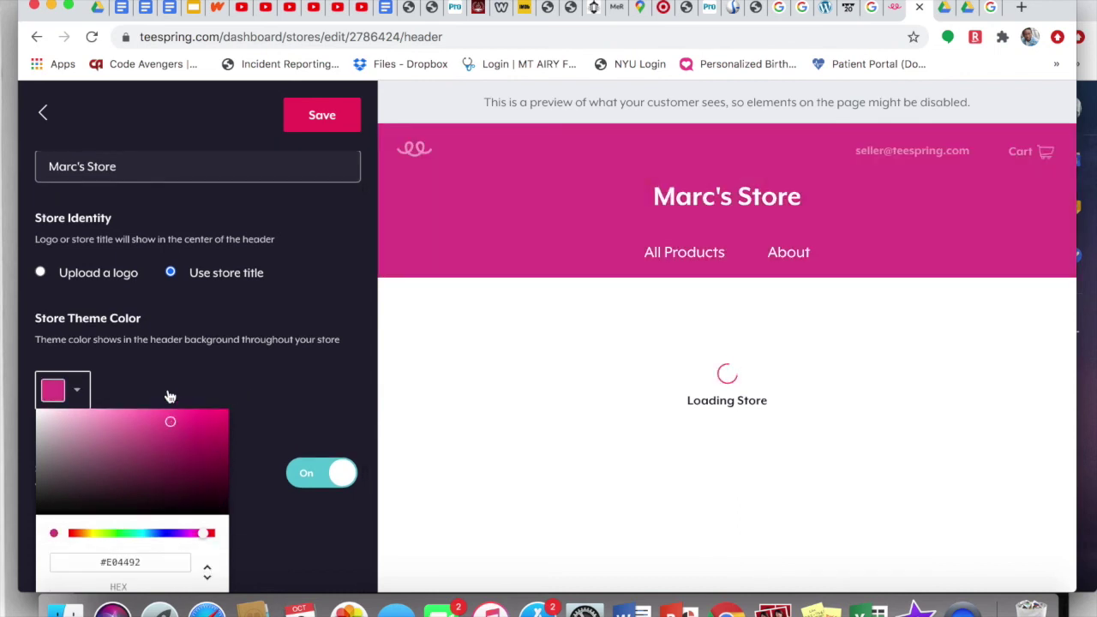
pyautogui.click(166, 394)
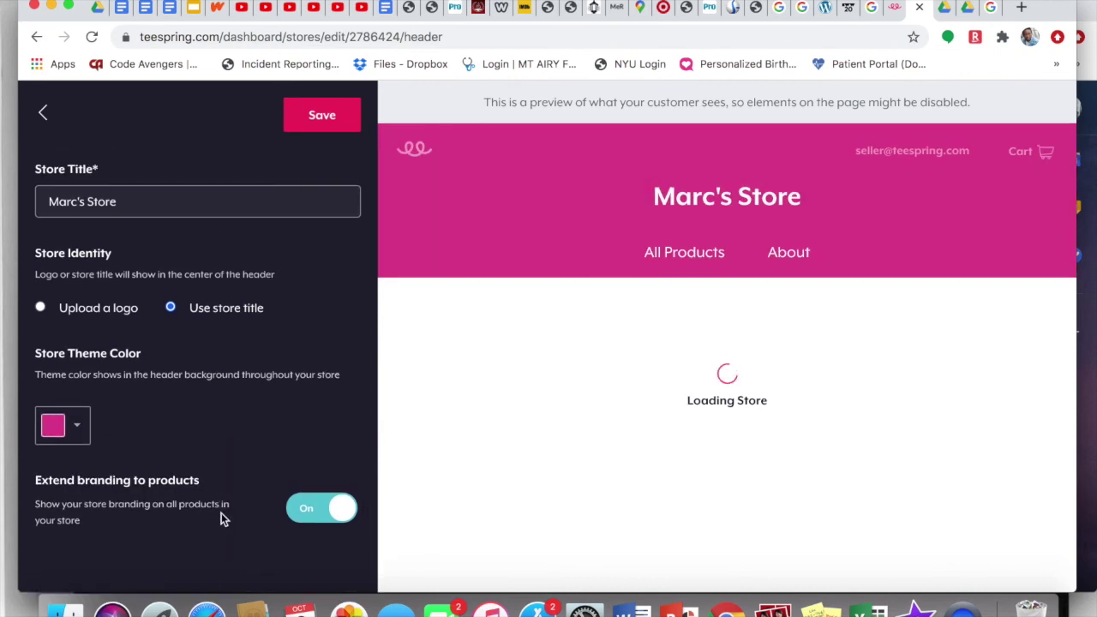
# Step: Keep Extend branding to products on and save the header settings
pyautogui.click(296, 514)
pyautogui.click(300, 512)
pyautogui.click(317, 129)
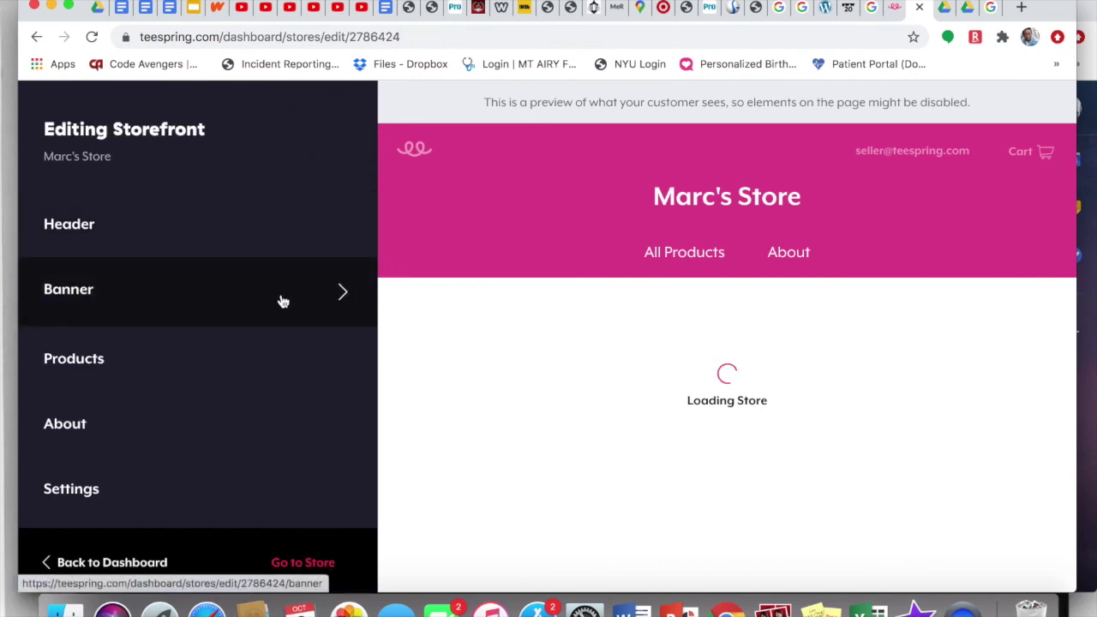
# Step: Look at the Banner settings, back out cancelling the unsaved-changes prompt, and open About
pyautogui.click(282, 300)
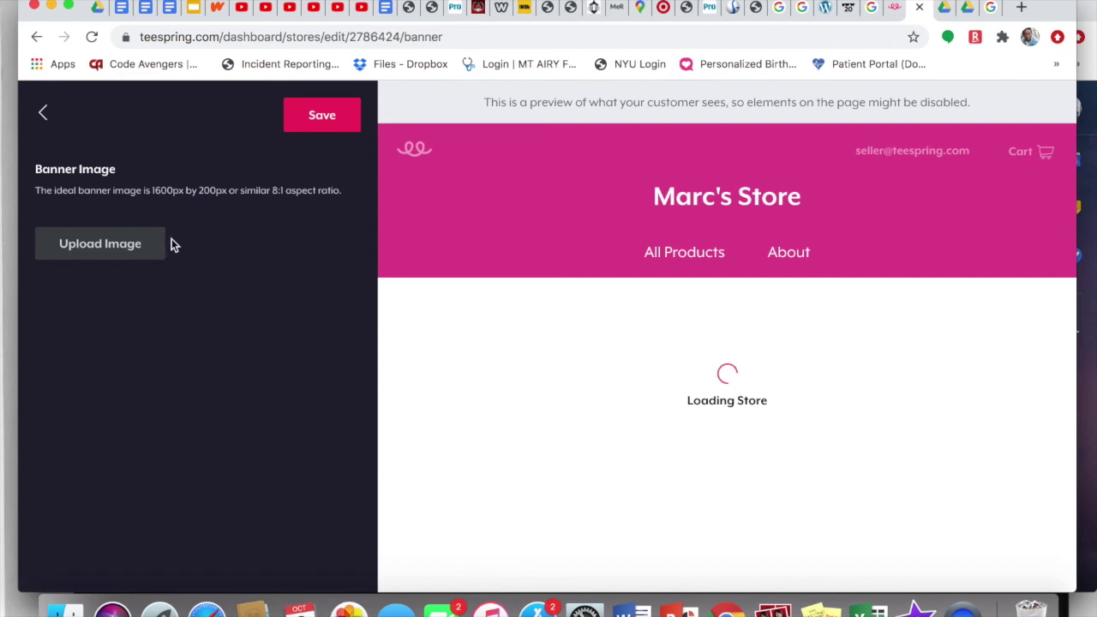
pyautogui.click(43, 114)
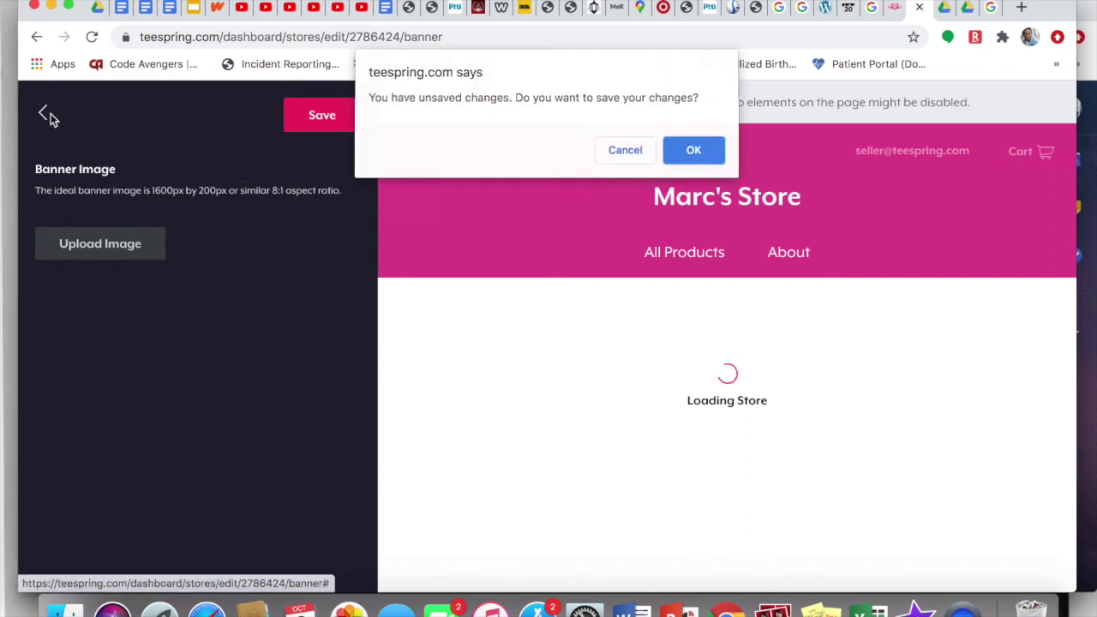
pyautogui.click(630, 151)
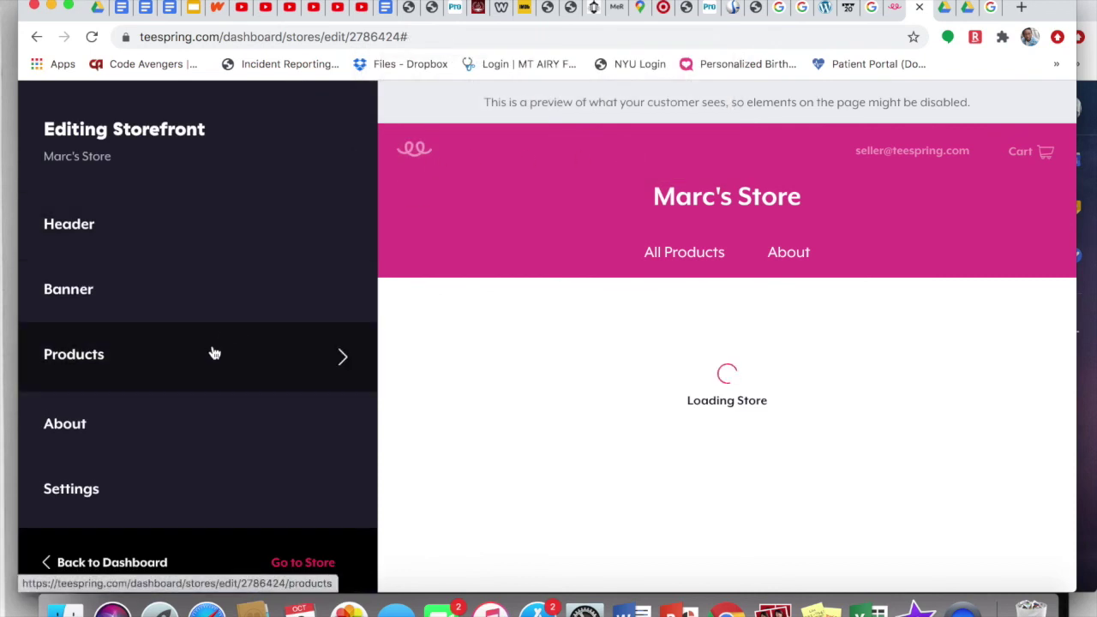
pyautogui.click(209, 423)
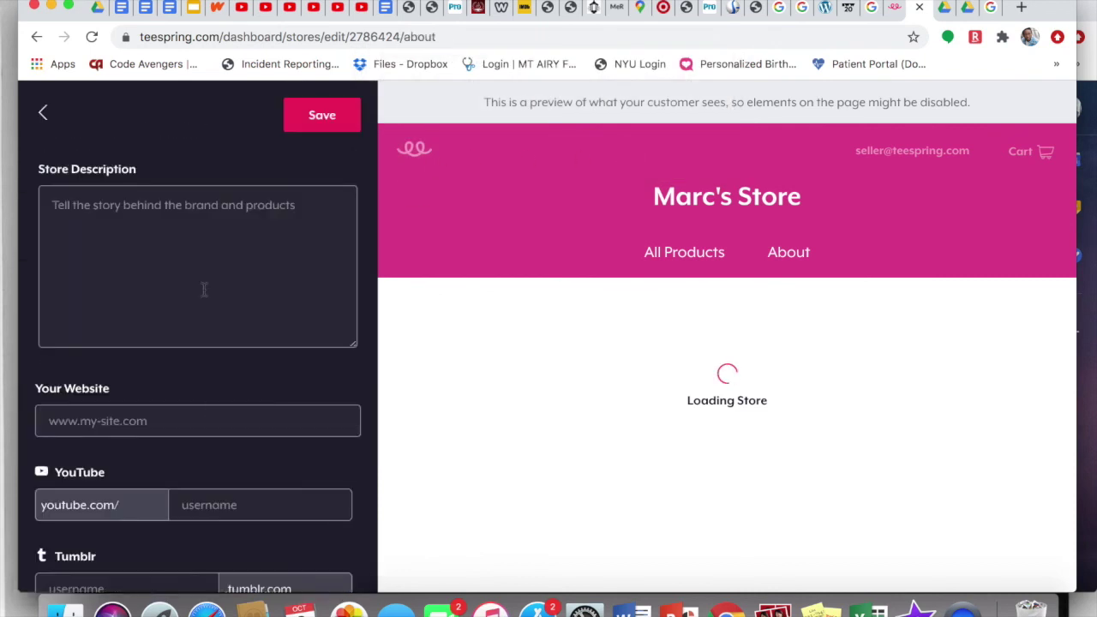
# Step: Enter 'I love teespring, and you should check out my online clothing storefront! :)' as Store Description and save
pyautogui.click(175, 218)
pyautogui.write('I love teespring, and you')
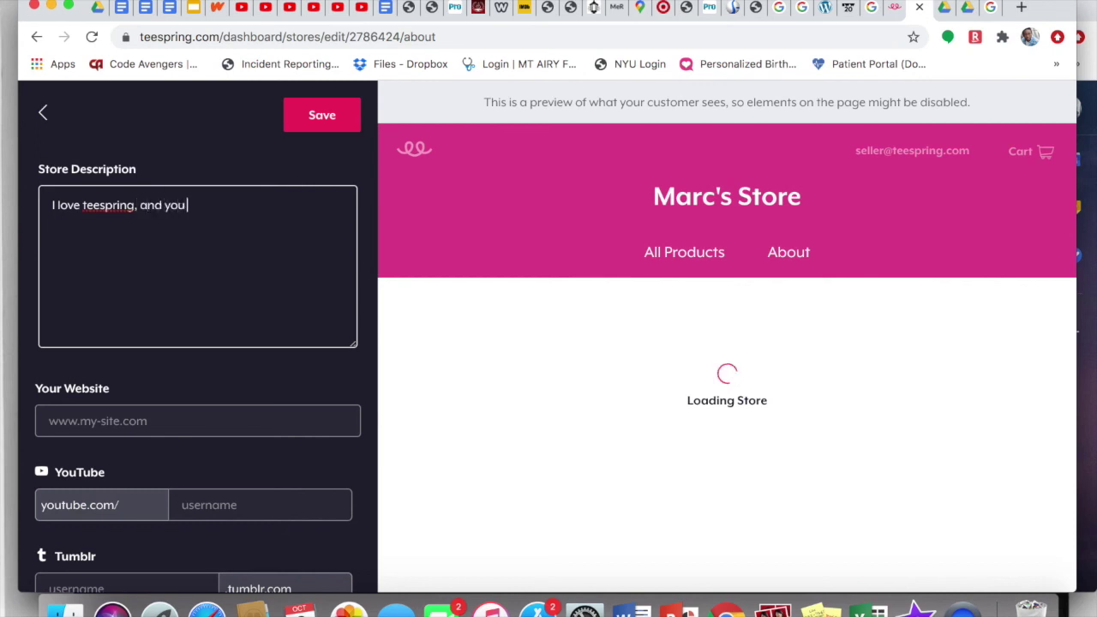
pyautogui.write('eck out my online clothing storefront! :)')
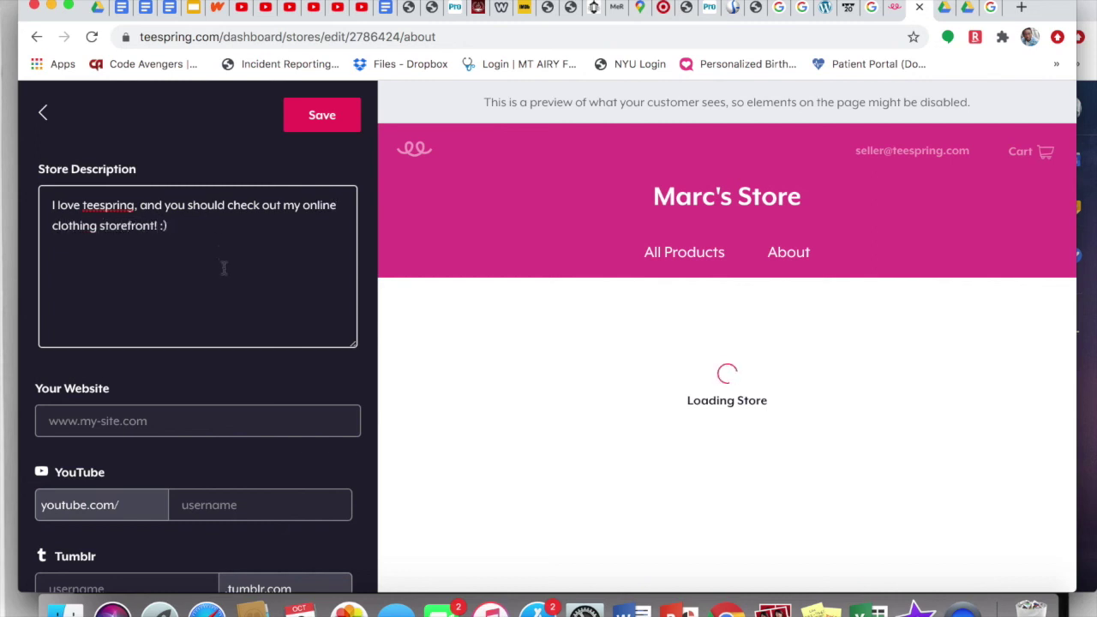
pyautogui.scroll(-3, 224, 269)
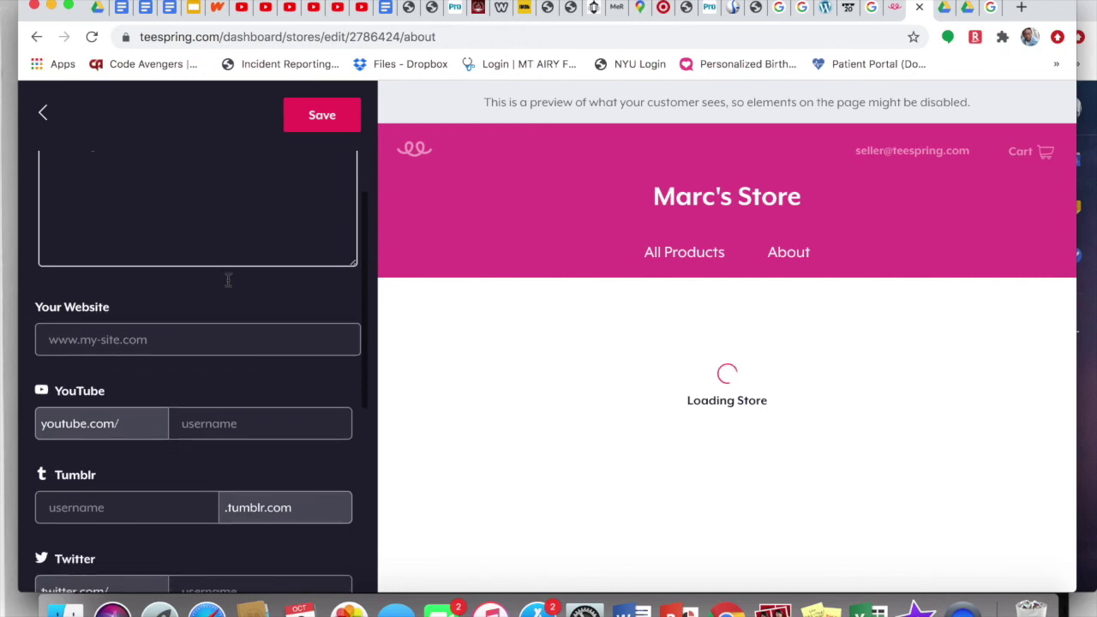
pyautogui.scroll(-2, 140, 306)
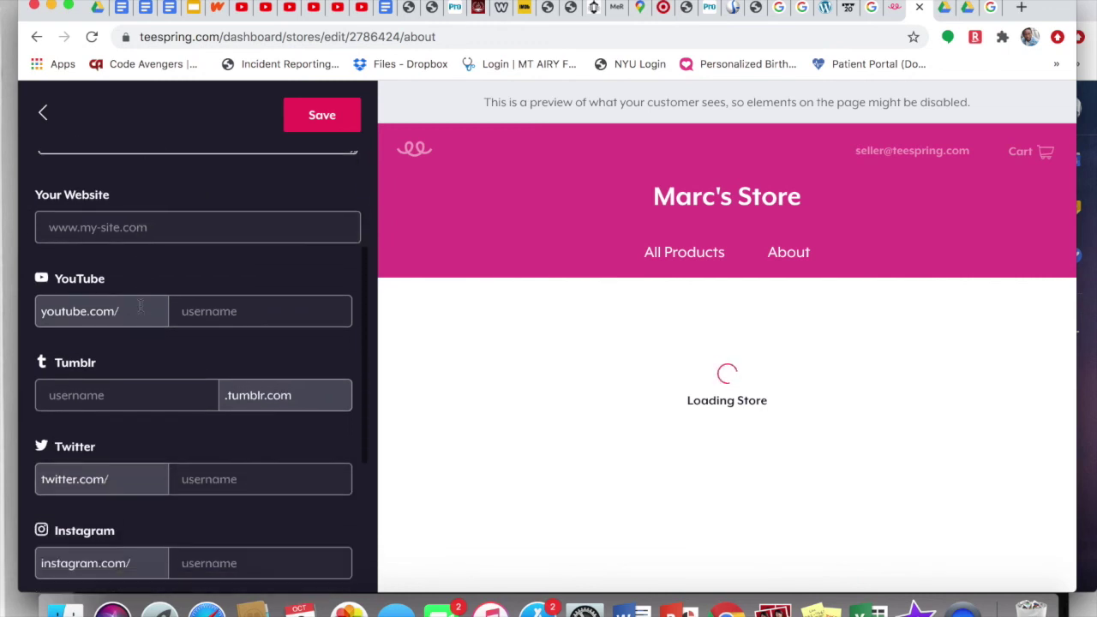
pyautogui.scroll(-2, 190, 314)
pyautogui.scroll(-6, 181, 407)
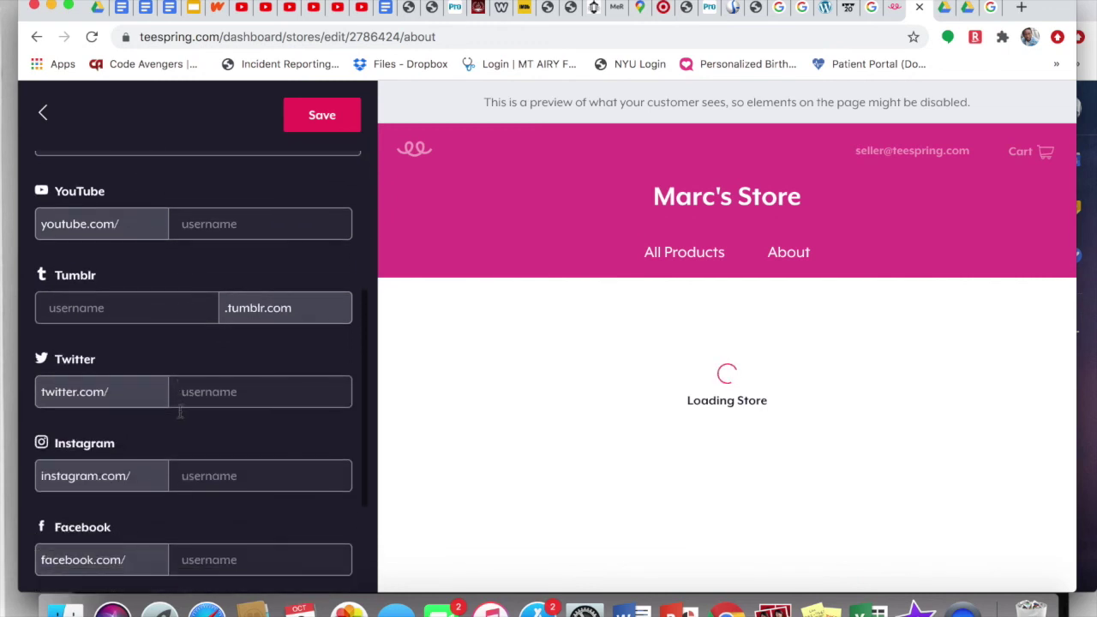
pyautogui.scroll(13, 181, 418)
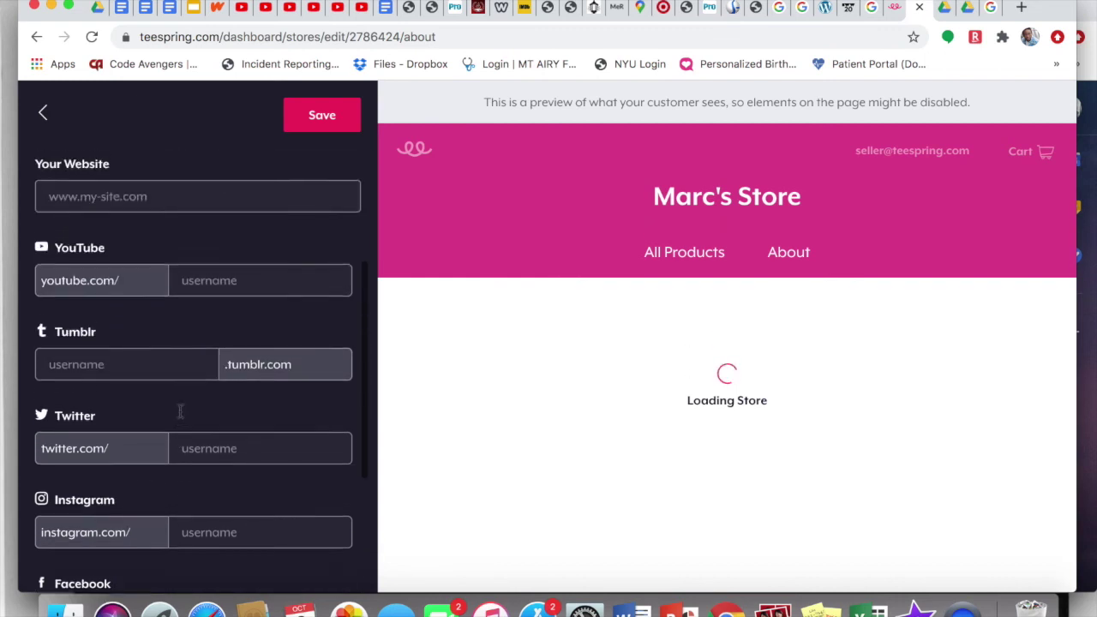
pyautogui.click(321, 115)
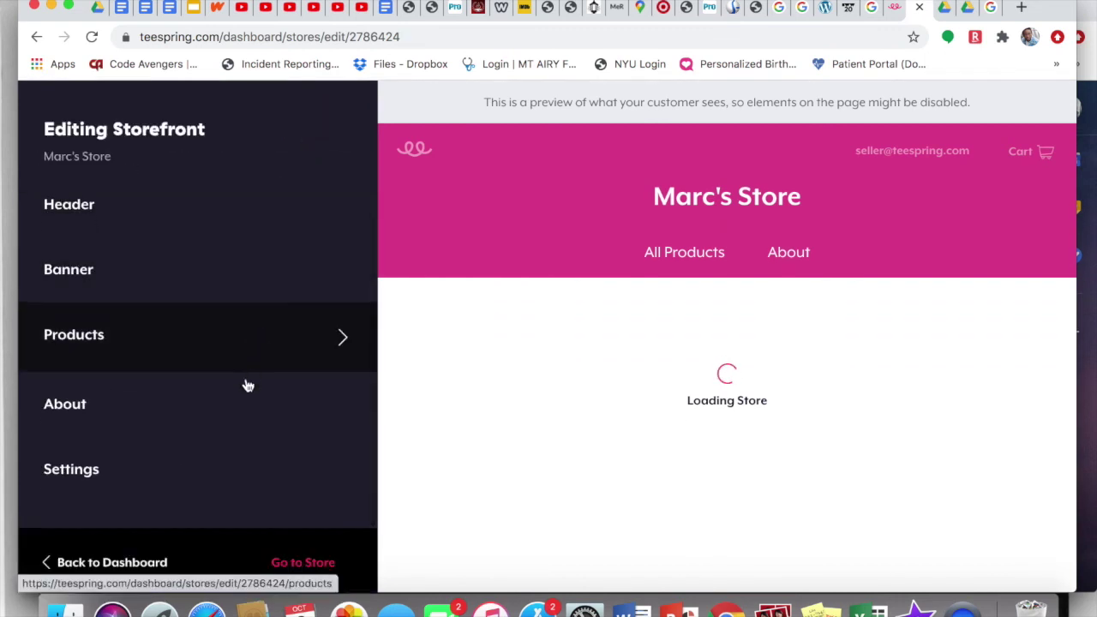
pyautogui.click(225, 463)
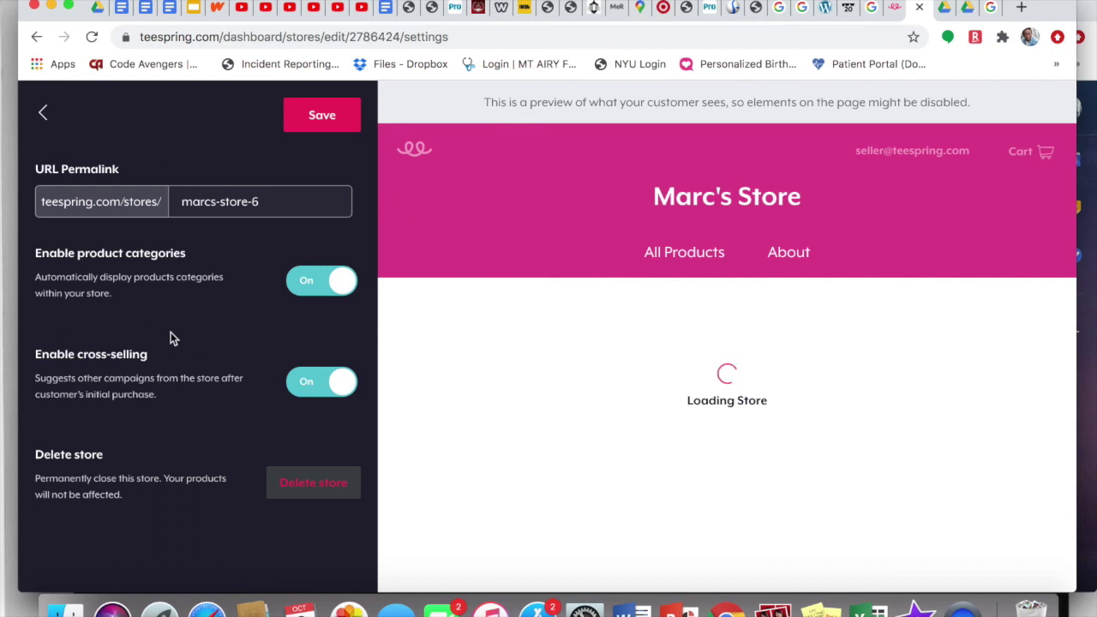
# Step: Exit the Settings panel without changes, cancelling the unsaved-changes prompt
pyautogui.click(49, 116)
pyautogui.click(613, 152)
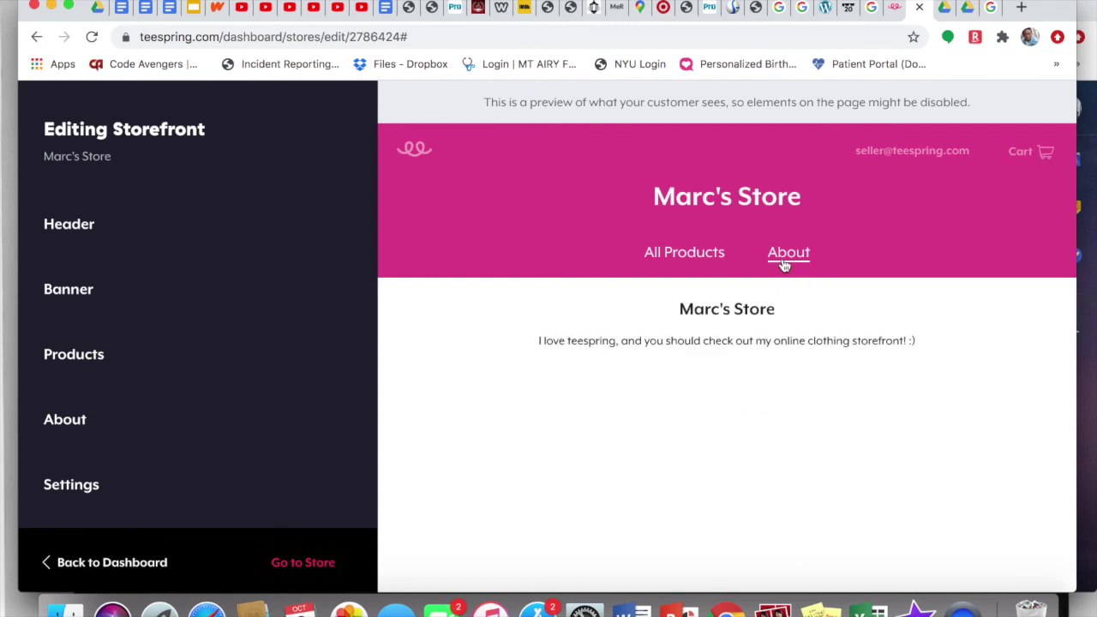
# Step: Check the About description and All Products page in the preview, then start designing a product
pyautogui.moveTo(677, 311); pyautogui.dragTo(921, 346)
pyautogui.click(857, 322)
pyautogui.click(692, 257)
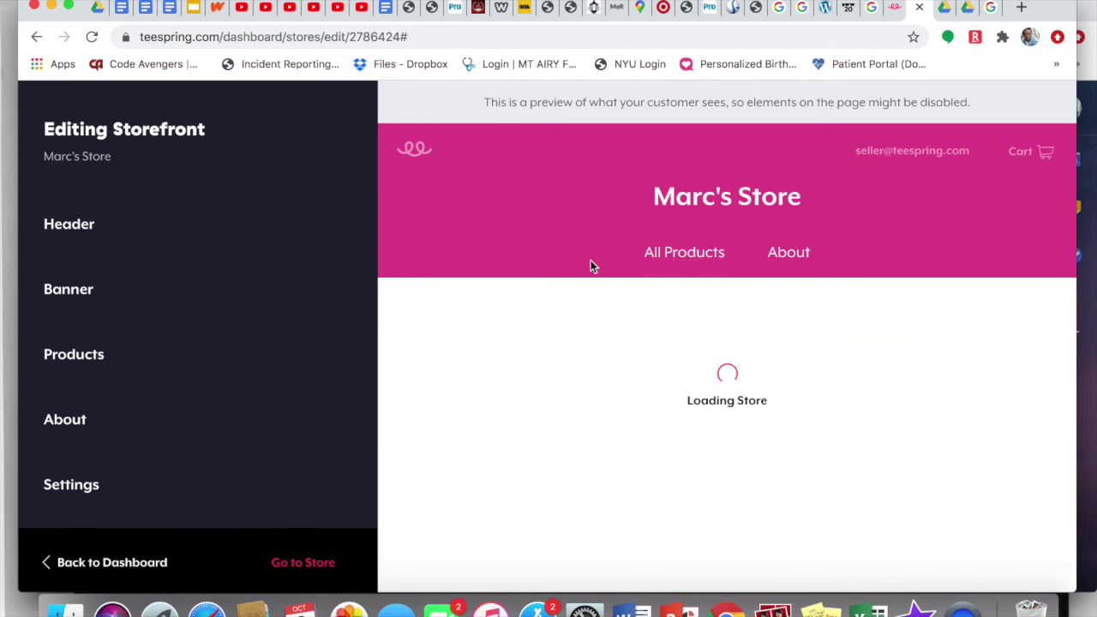
pyautogui.scroll(-1, 301, 333)
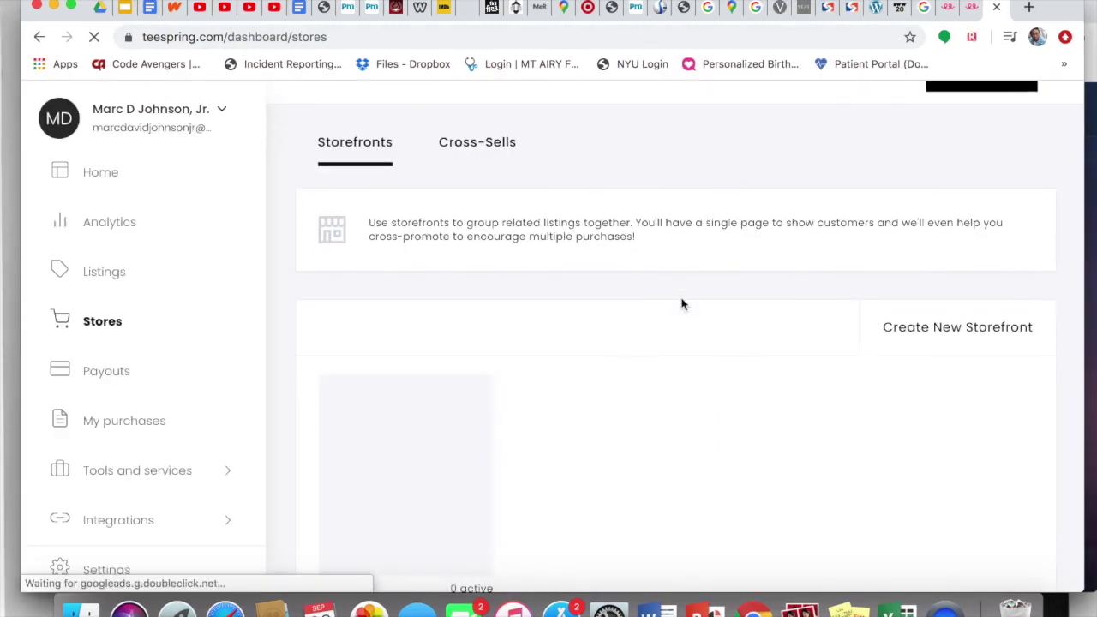
pyautogui.scroll(-2, 682, 304)
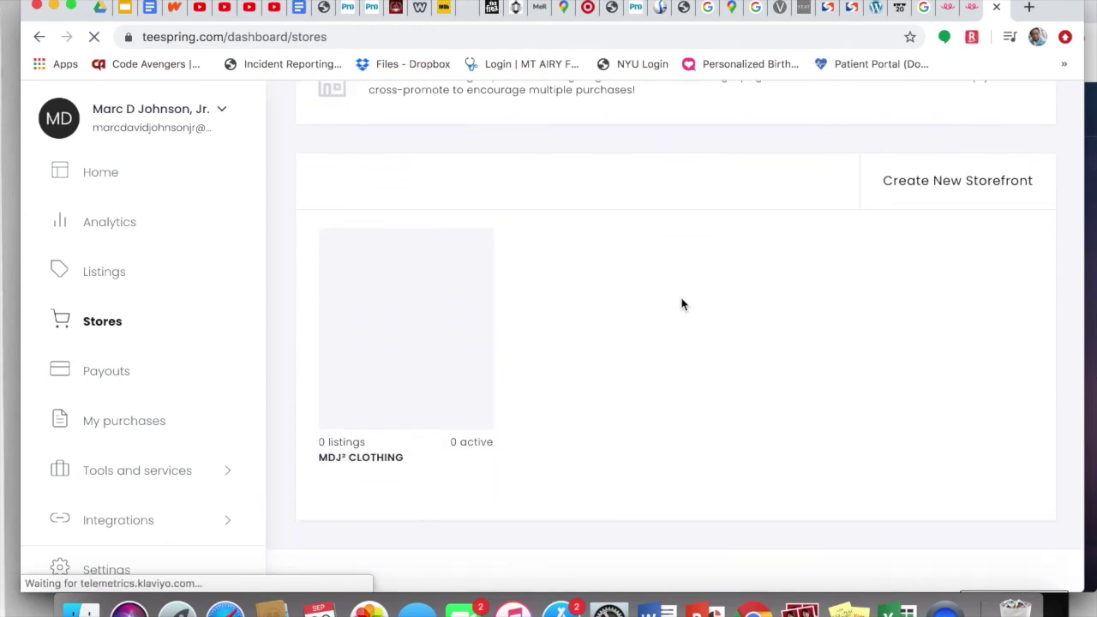
pyautogui.scroll(4, 682, 305)
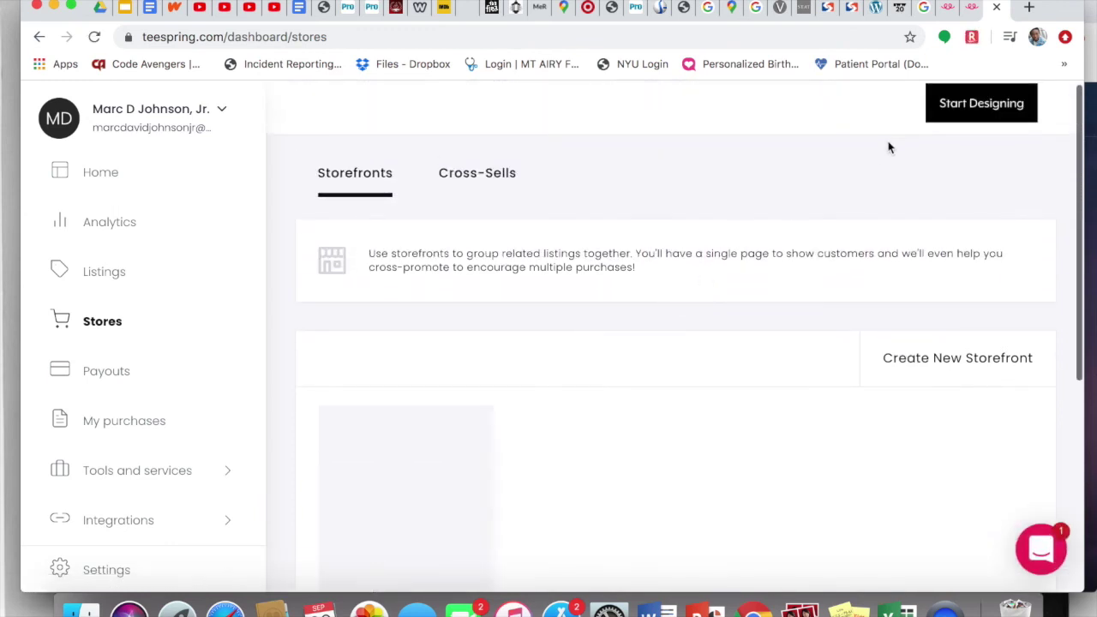
pyautogui.scroll(1, 949, 127)
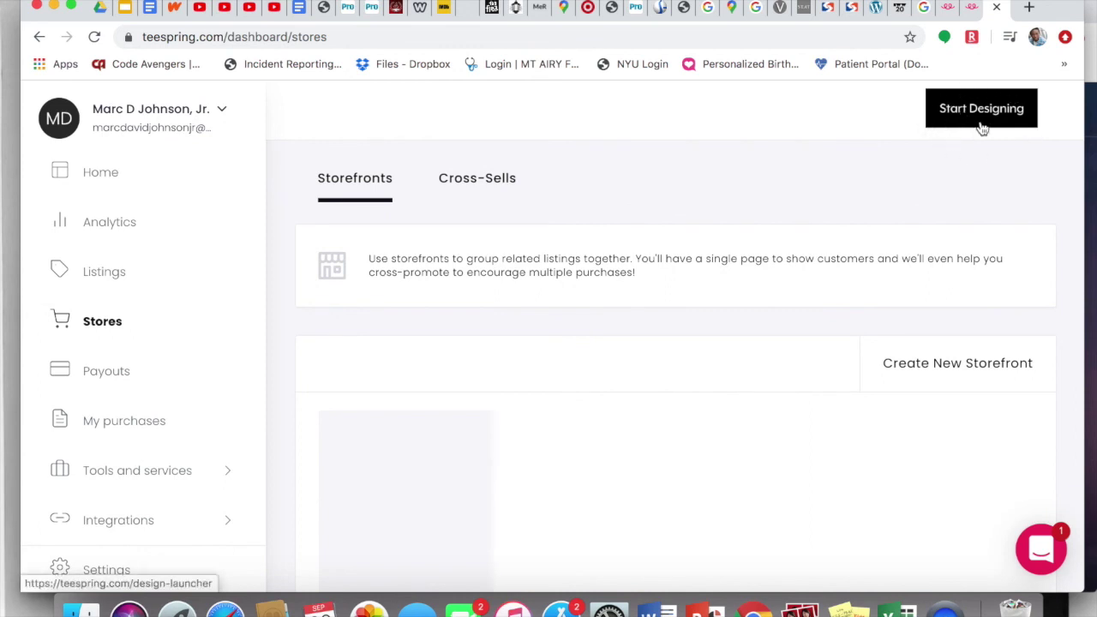
pyautogui.click(984, 120)
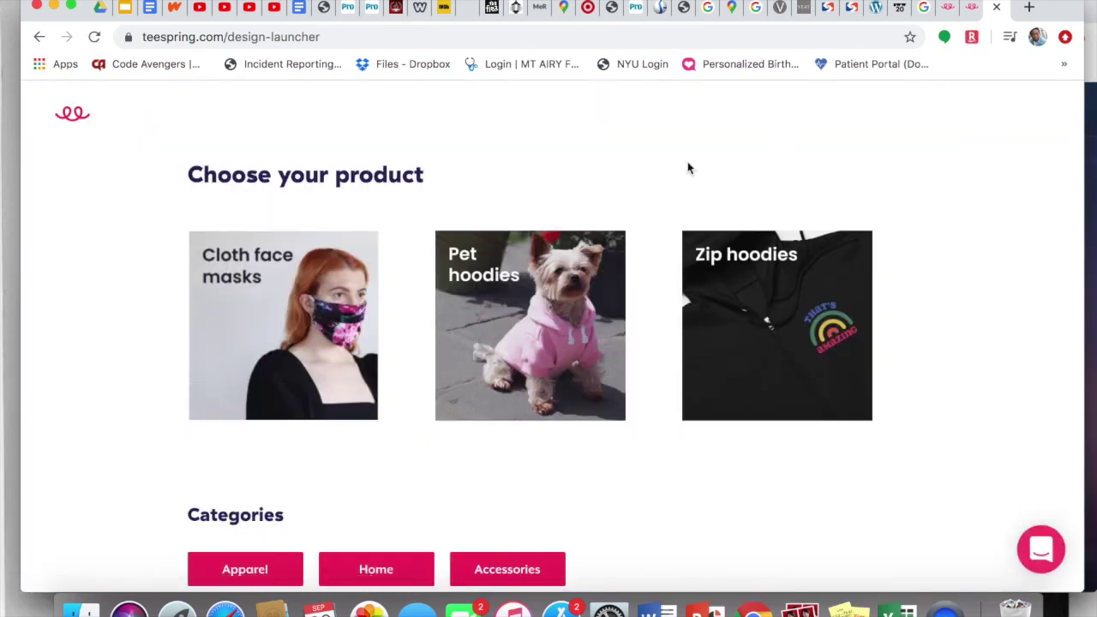
# Step: Browse the design catalogue and start with the Unisex / Men's T-Shirts card
pyautogui.scroll(-5, 687, 169)
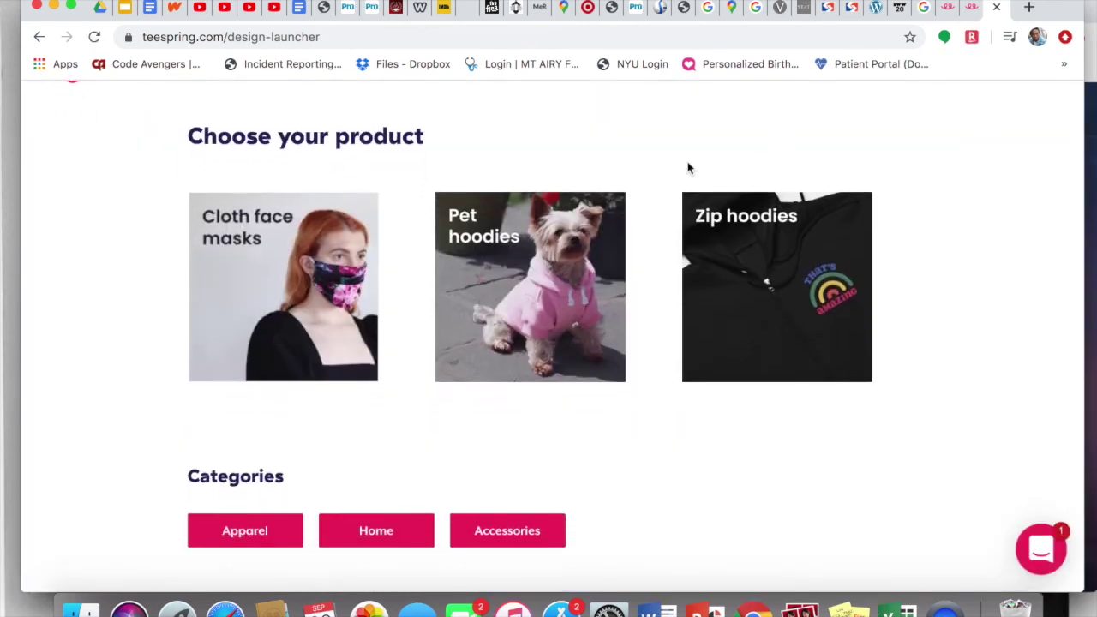
pyautogui.scroll(-4, 689, 169)
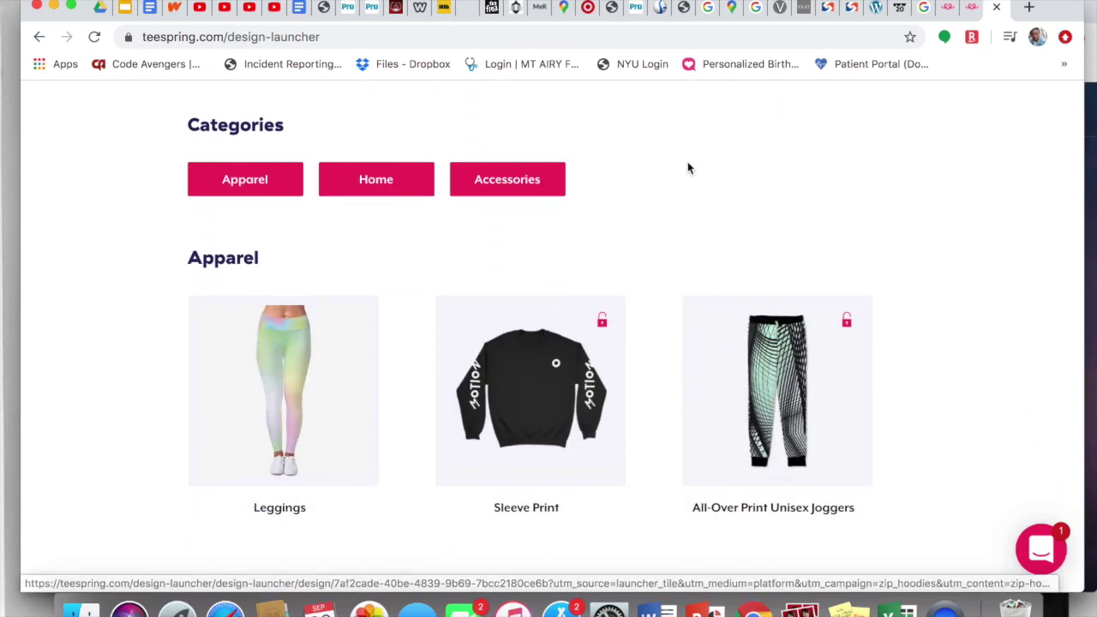
pyautogui.scroll(-1, 689, 169)
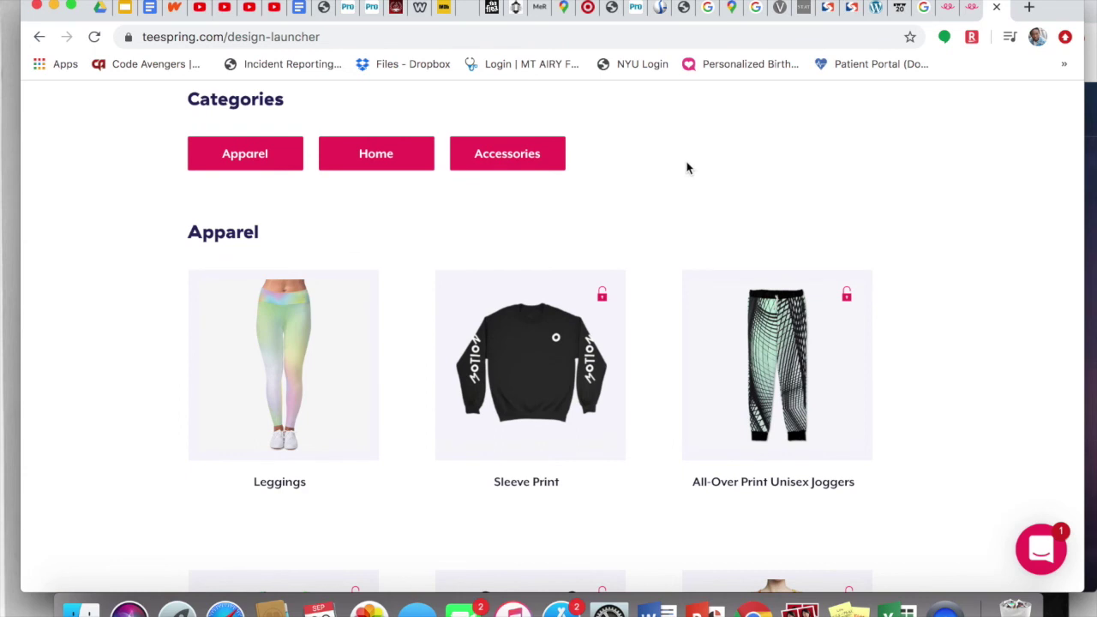
pyautogui.scroll(-6, 632, 196)
pyautogui.scroll(2, 644, 232)
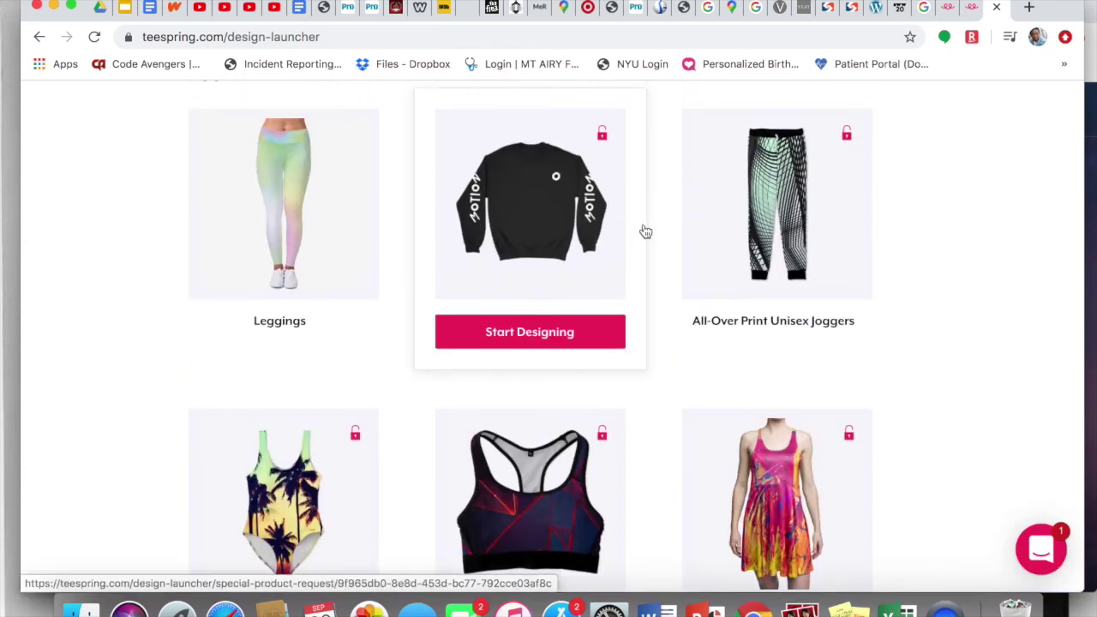
pyautogui.scroll(-10, 663, 347)
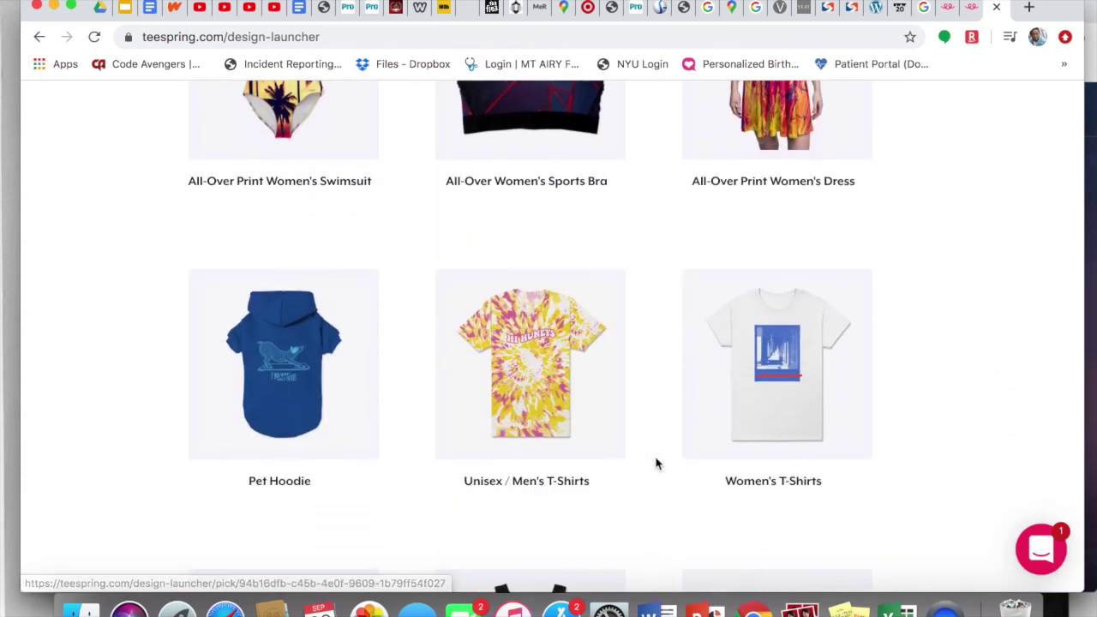
pyautogui.scroll(-12, 656, 465)
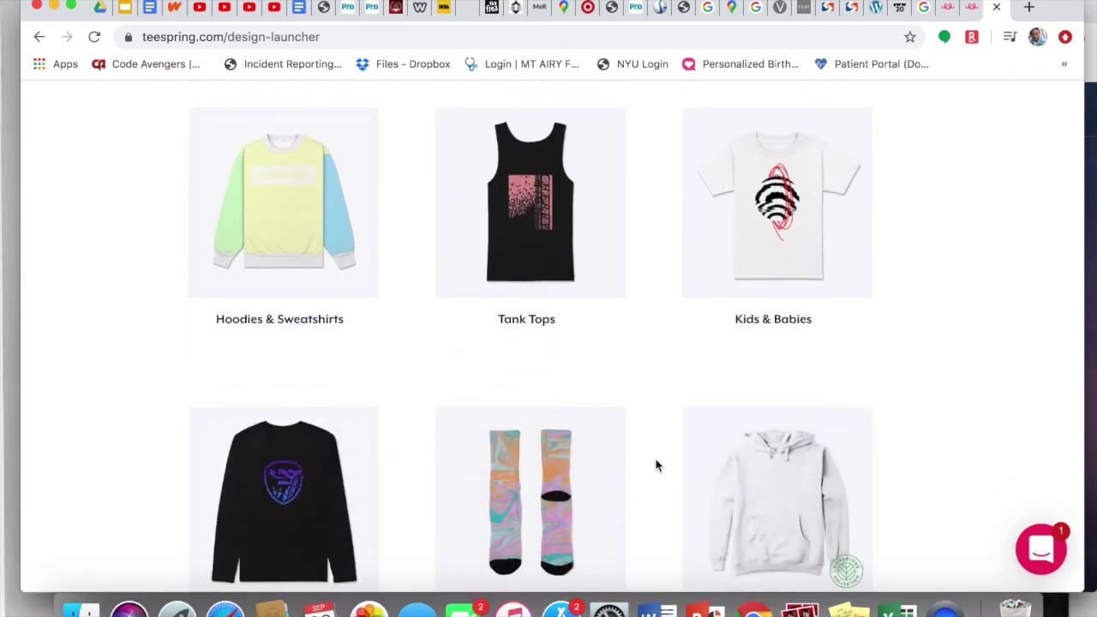
pyautogui.scroll(-20, 657, 466)
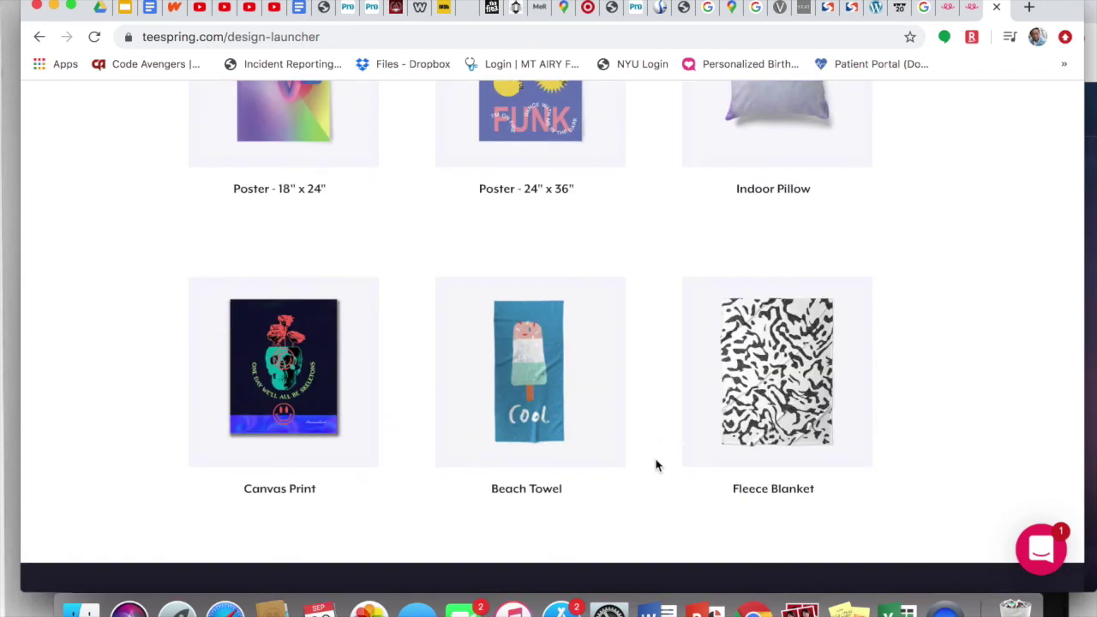
pyautogui.scroll(-20, 656, 465)
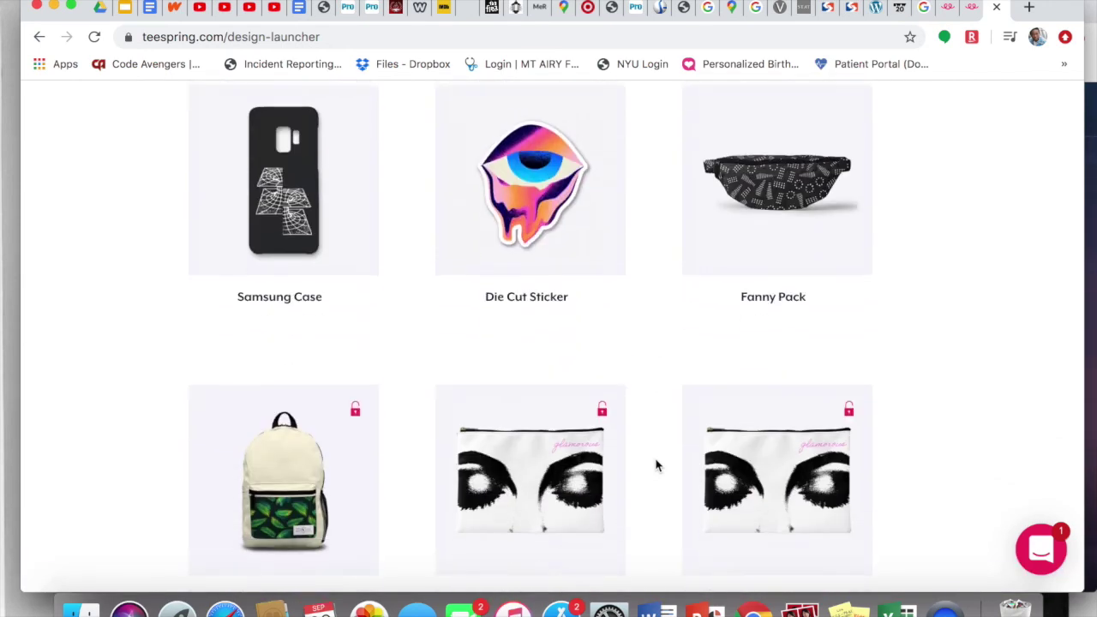
pyautogui.scroll(-20, 657, 465)
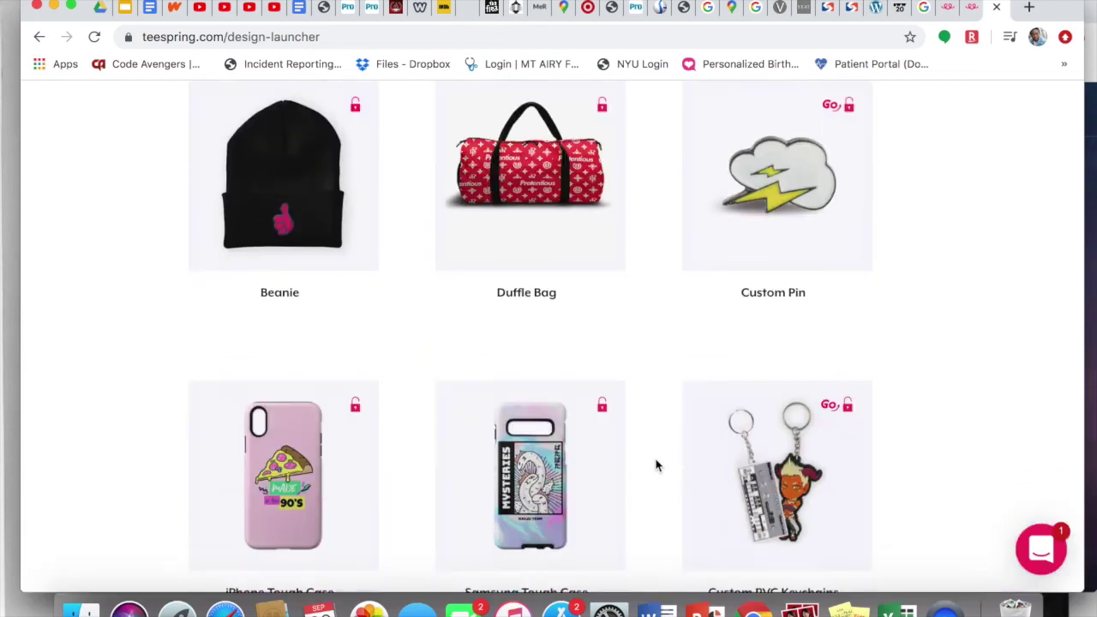
pyautogui.scroll(20, 656, 463)
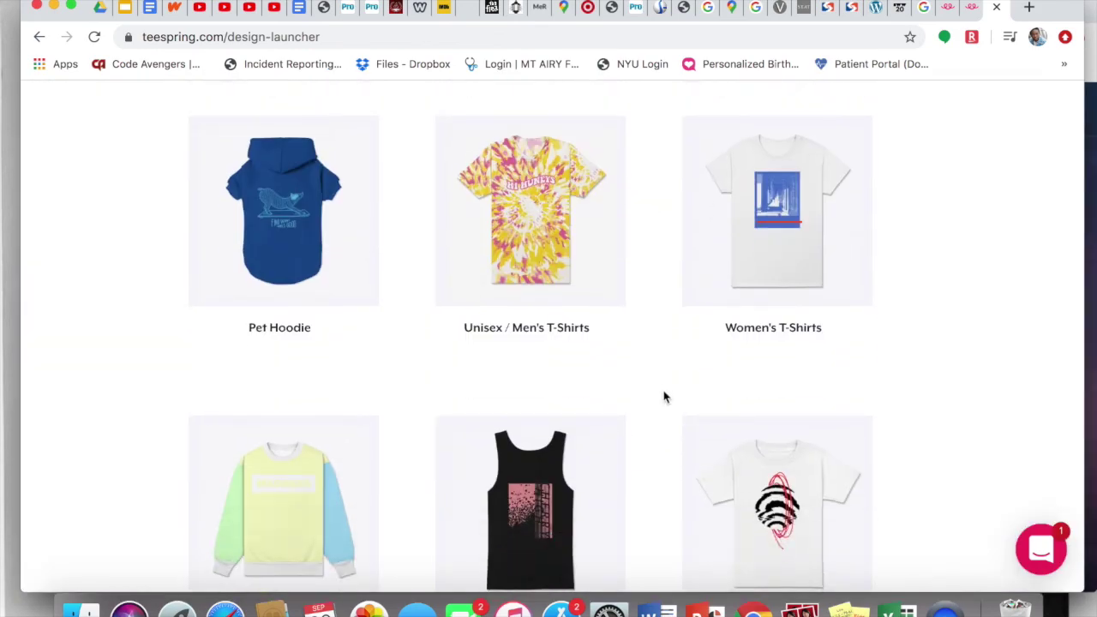
pyautogui.scroll(-3, 661, 381)
pyautogui.scroll(1, 659, 343)
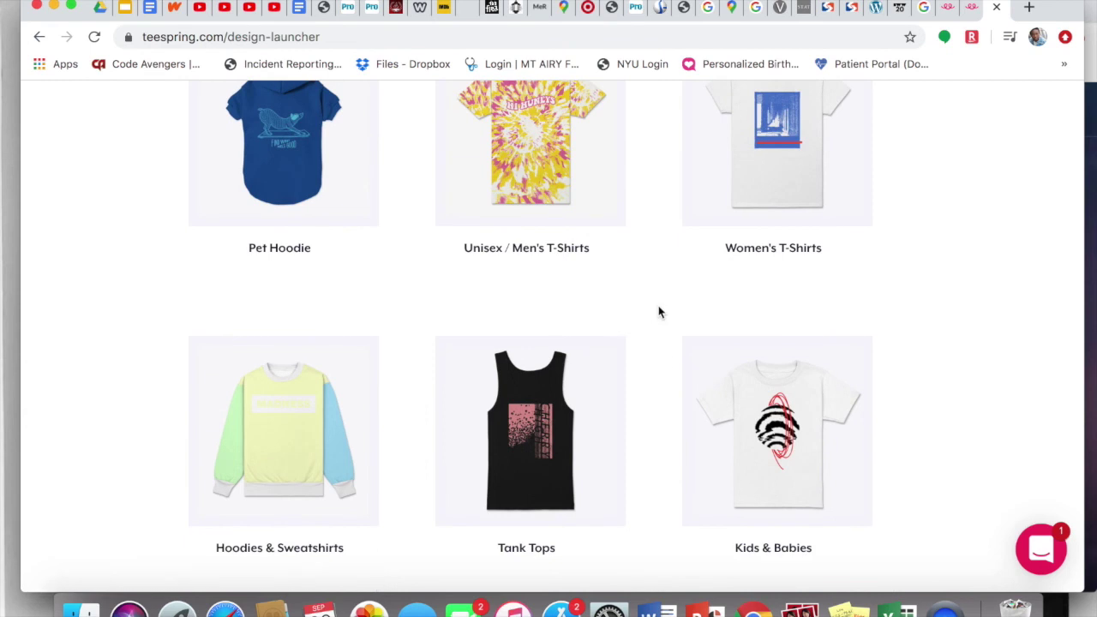
pyautogui.moveTo(643, 296)
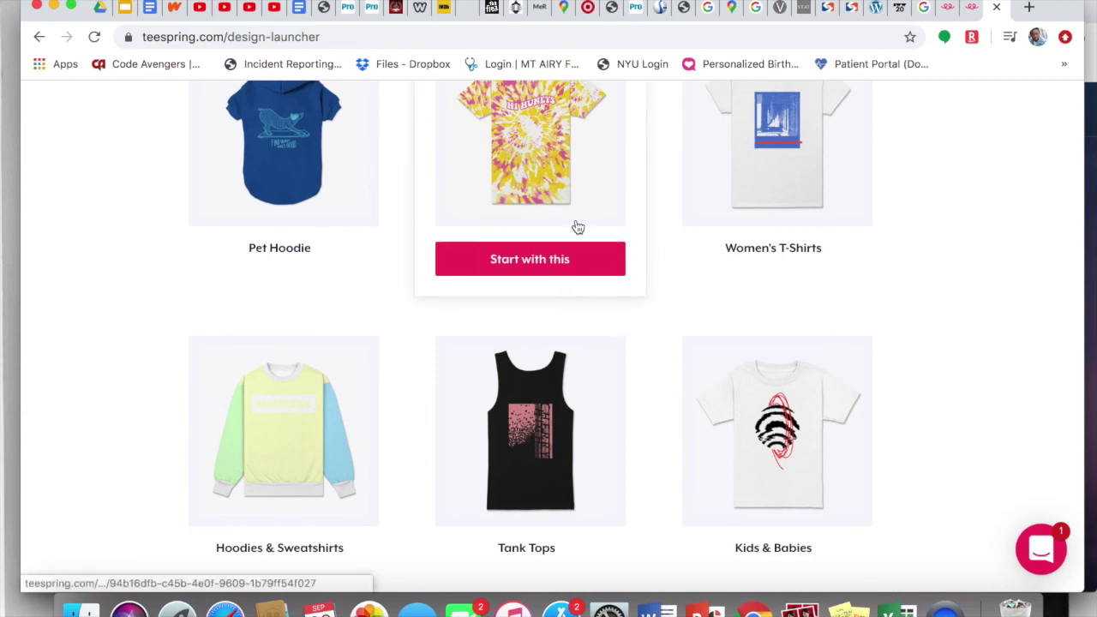
pyautogui.click(543, 258)
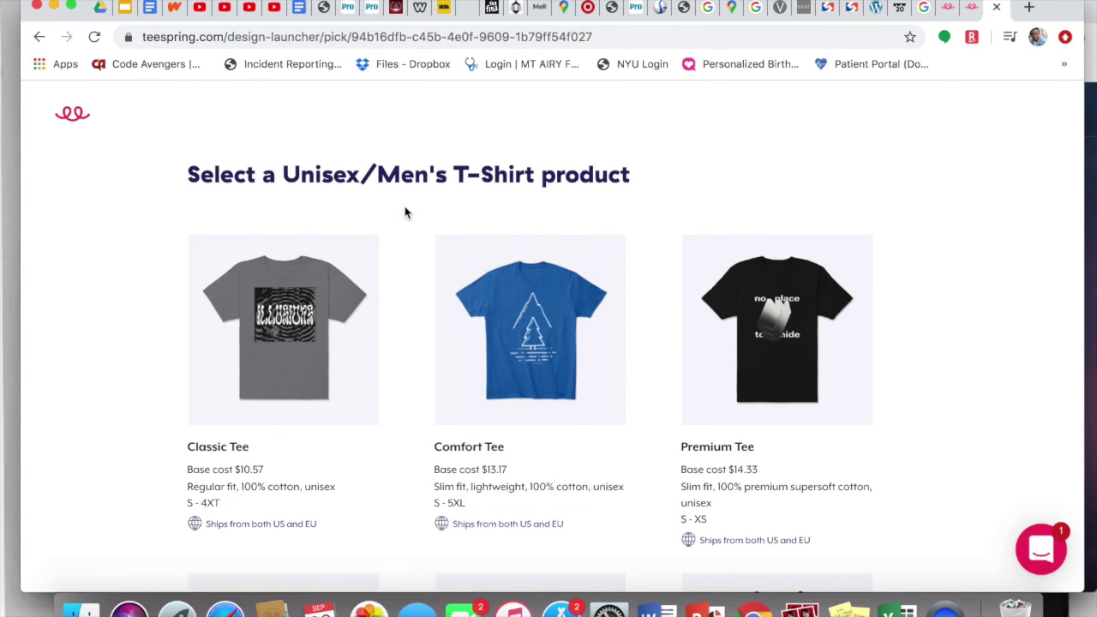
# Step: Start designing a Classic Tee and choose to sell the design online
pyautogui.scroll(-2, 407, 212)
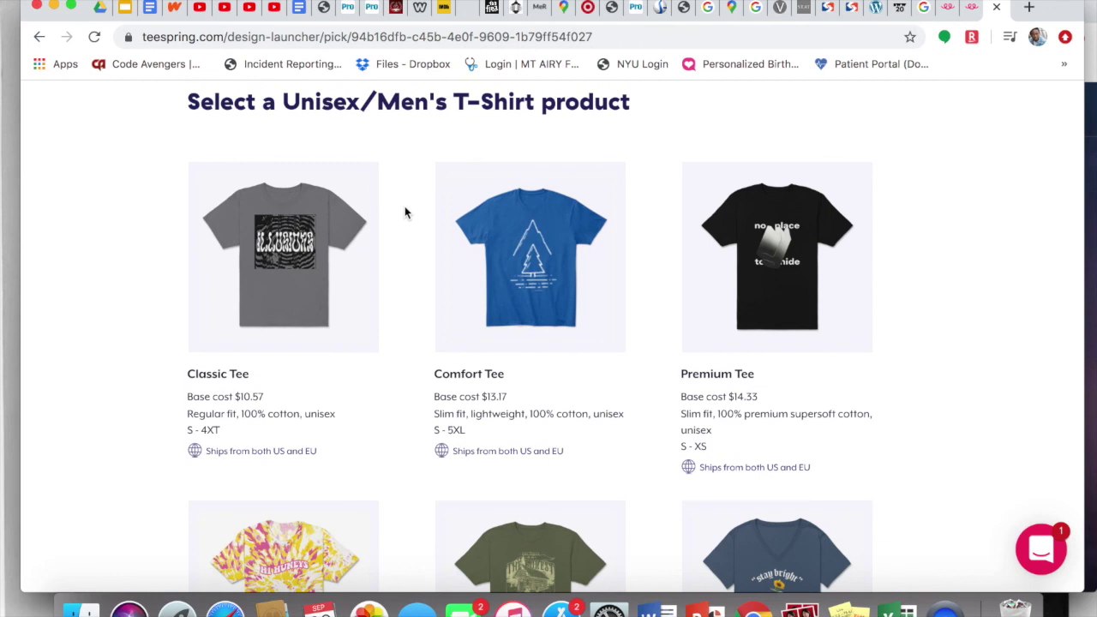
pyautogui.scroll(-2, 406, 212)
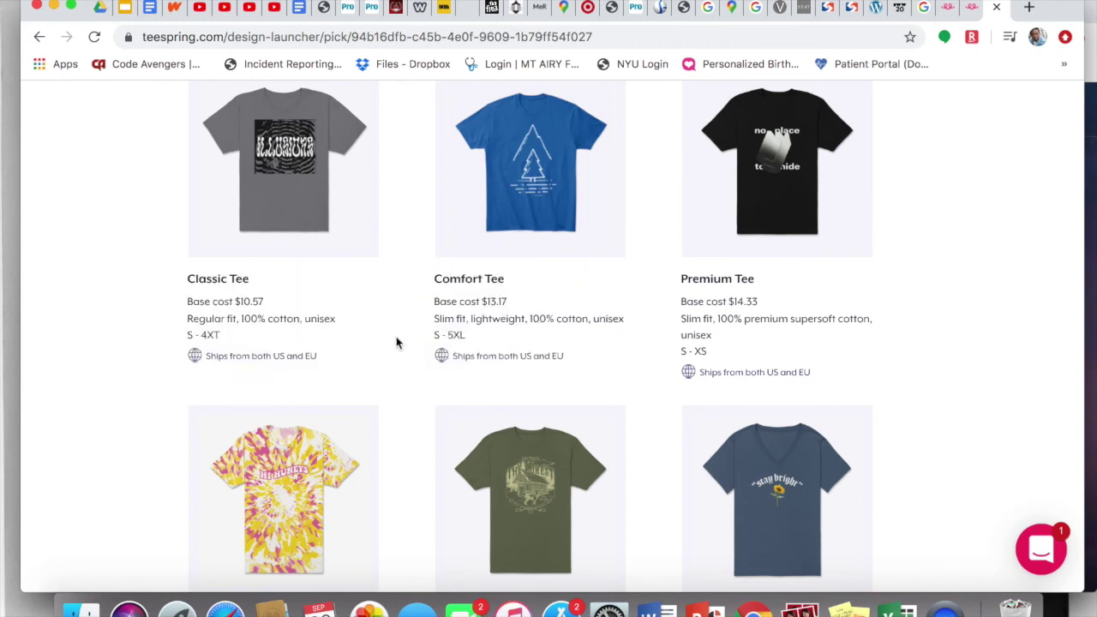
pyautogui.scroll(-3, 395, 343)
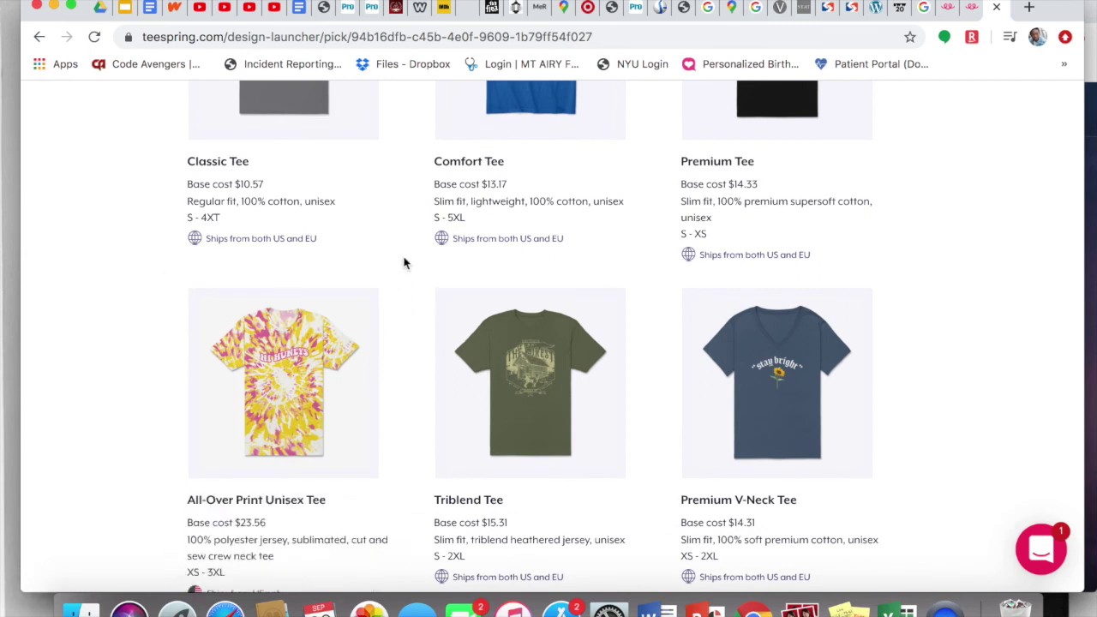
pyautogui.scroll(-2, 405, 263)
pyautogui.moveTo(396, 340)
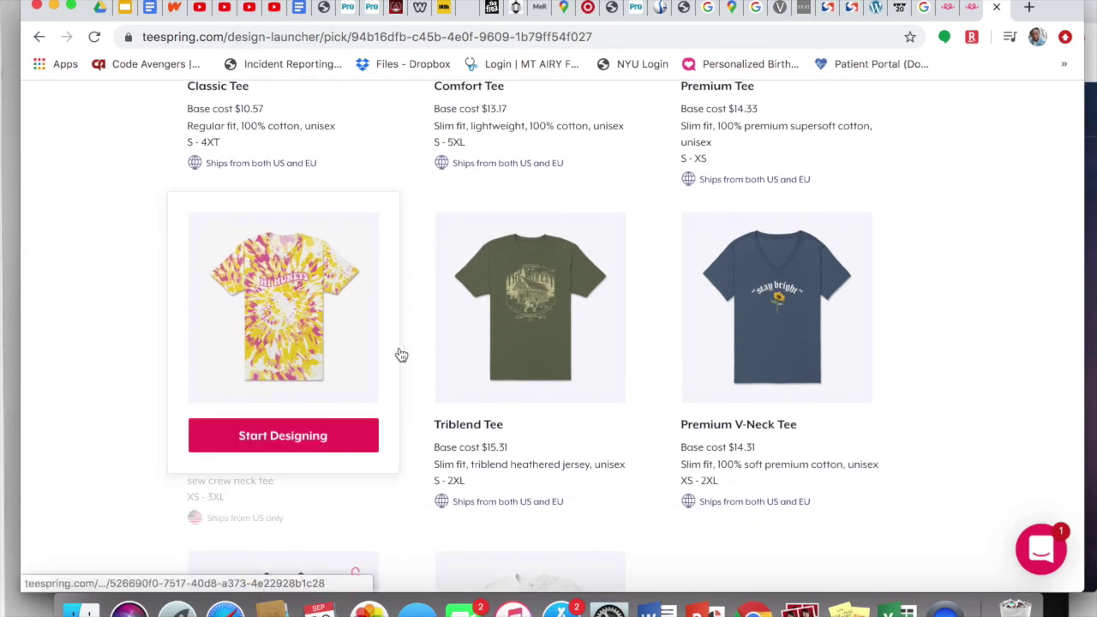
pyautogui.scroll(-4, 401, 355)
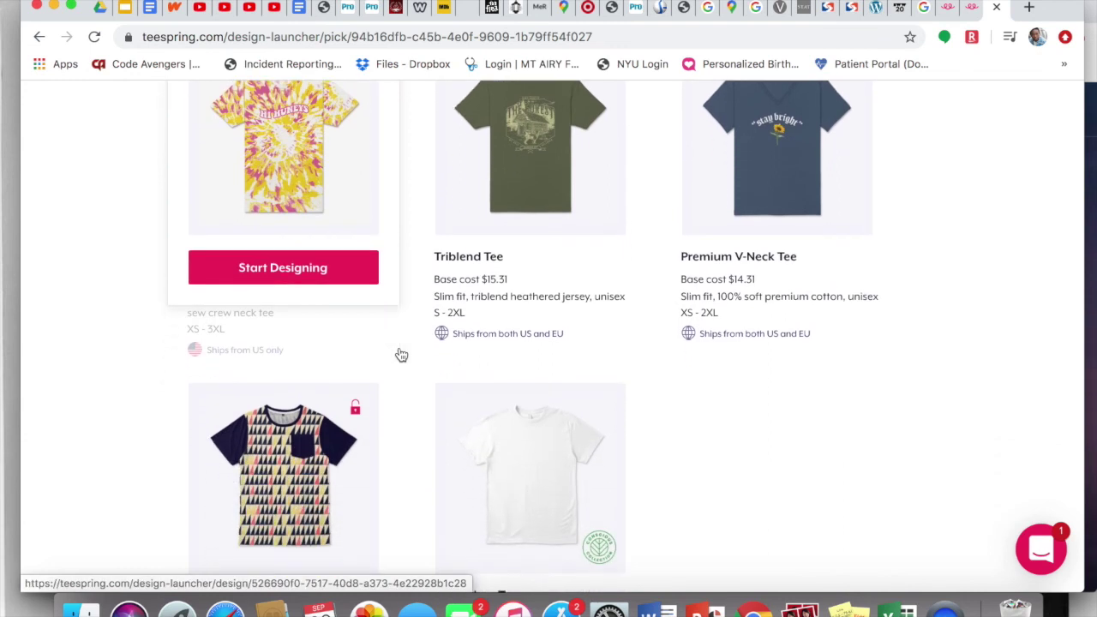
pyautogui.scroll(-5, 401, 355)
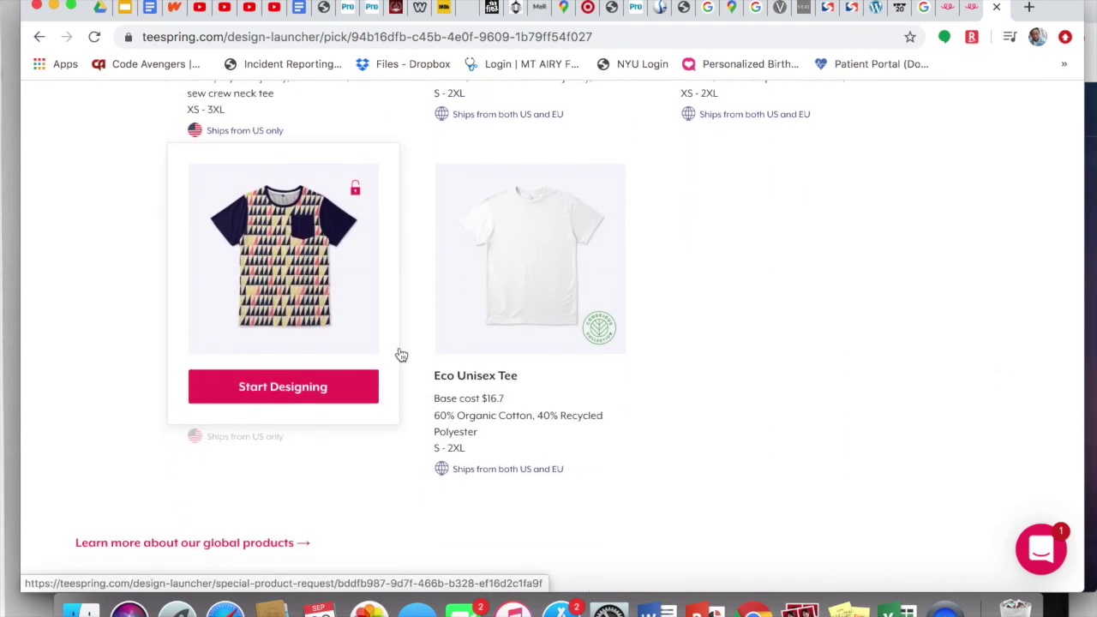
pyautogui.scroll(-1, 401, 354)
pyautogui.scroll(15, 401, 354)
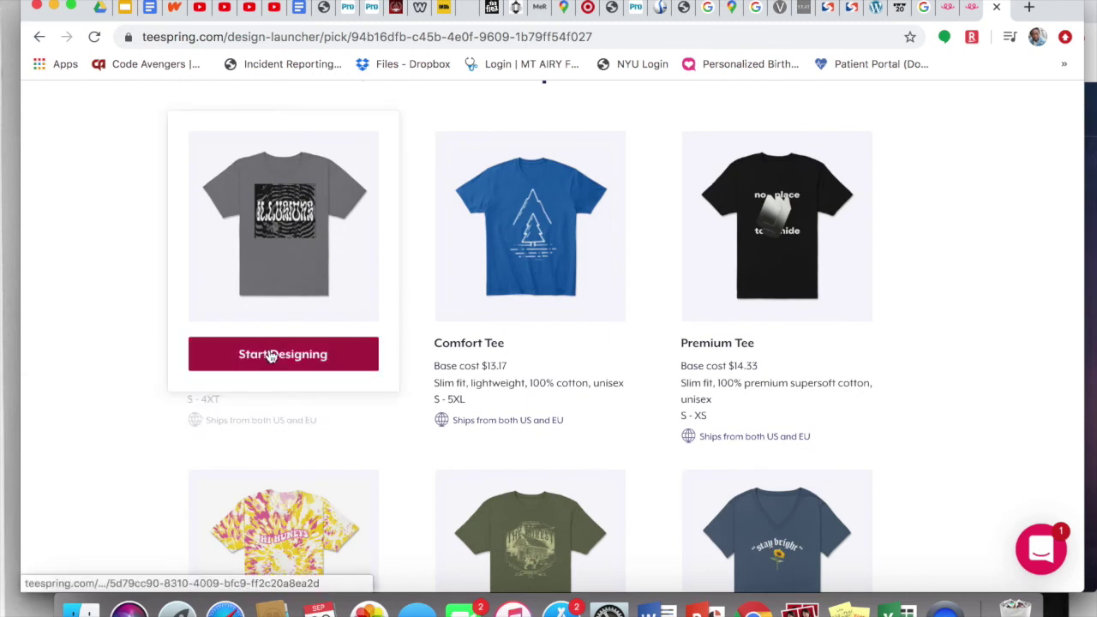
pyautogui.click(269, 354)
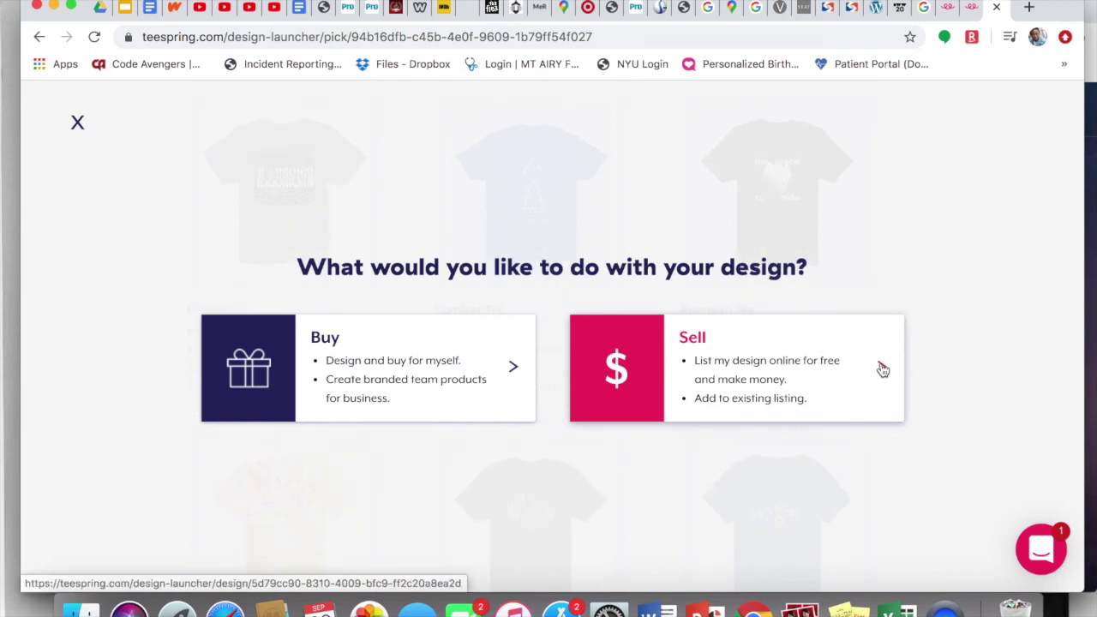
pyautogui.click(880, 368)
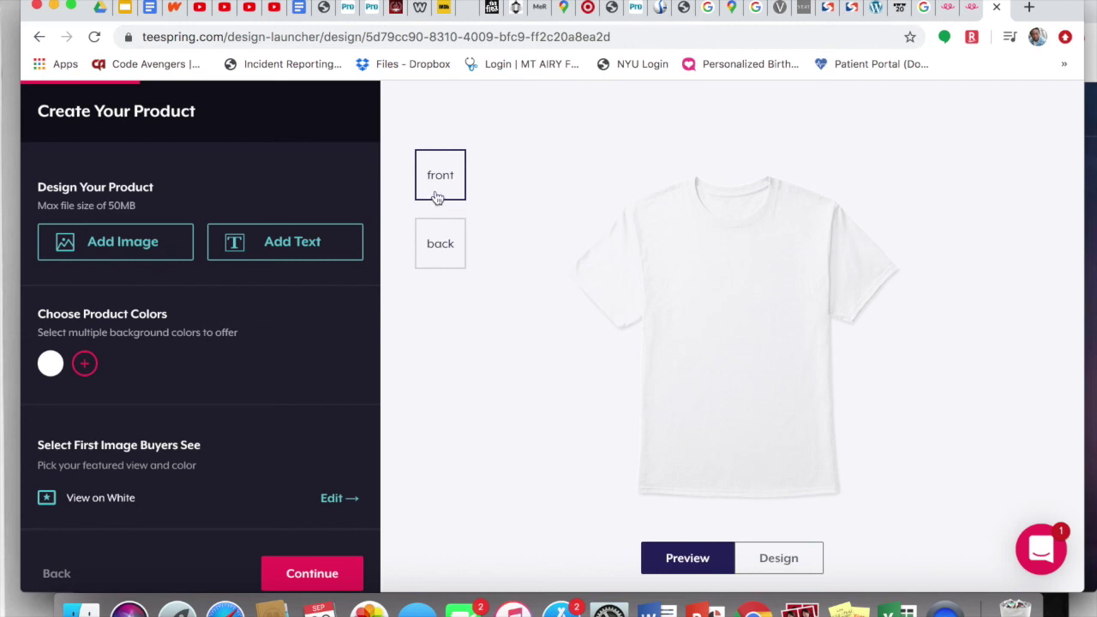
# Step: Upload the black-lettered capitalismkills PNG from the Clothing Design Hustle folder onto the tee
pyautogui.click(141, 243)
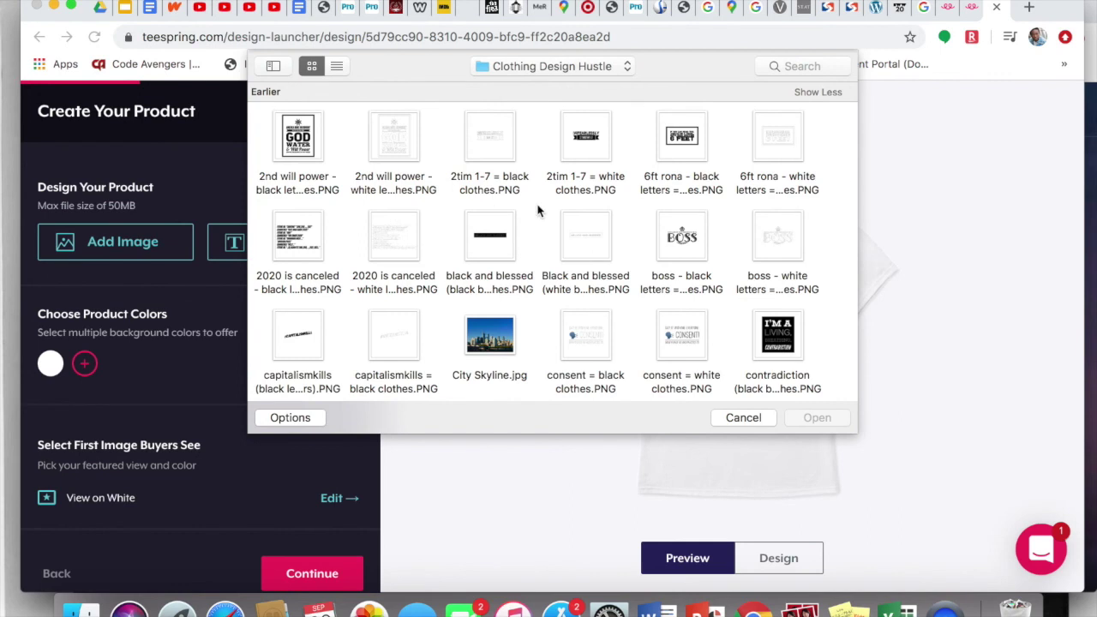
pyautogui.scroll(-2, 538, 210)
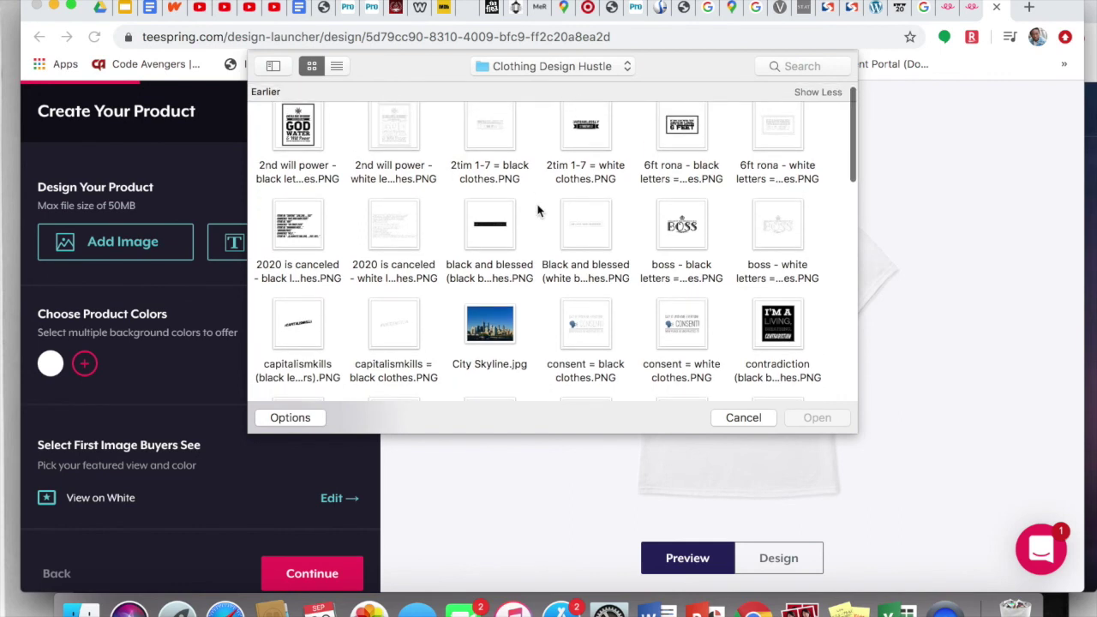
pyautogui.scroll(-5, 538, 210)
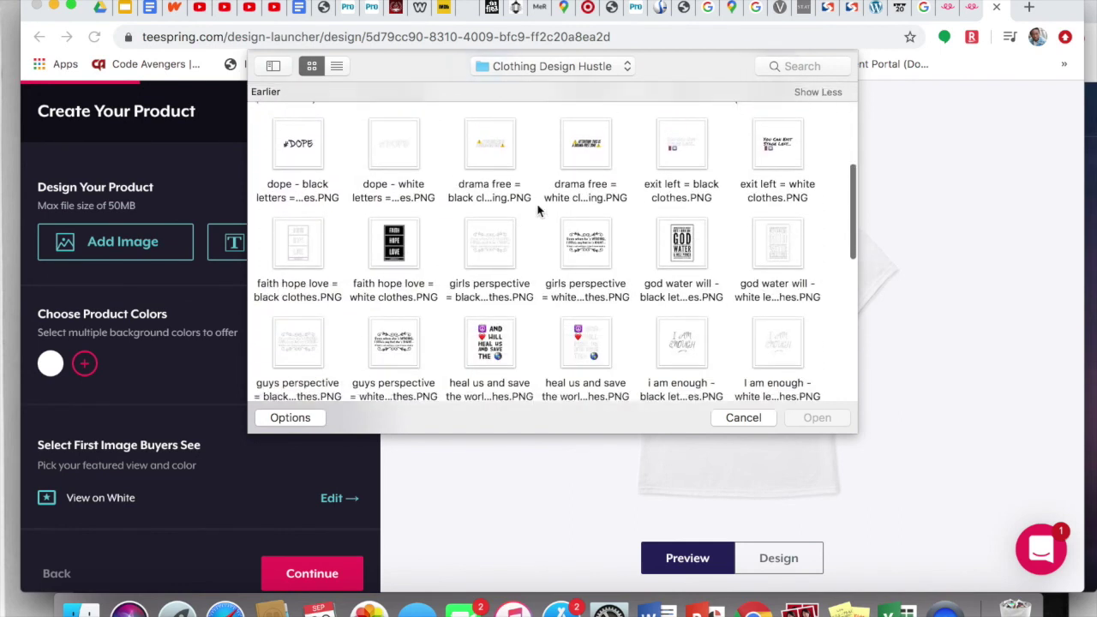
pyautogui.scroll(-8, 538, 210)
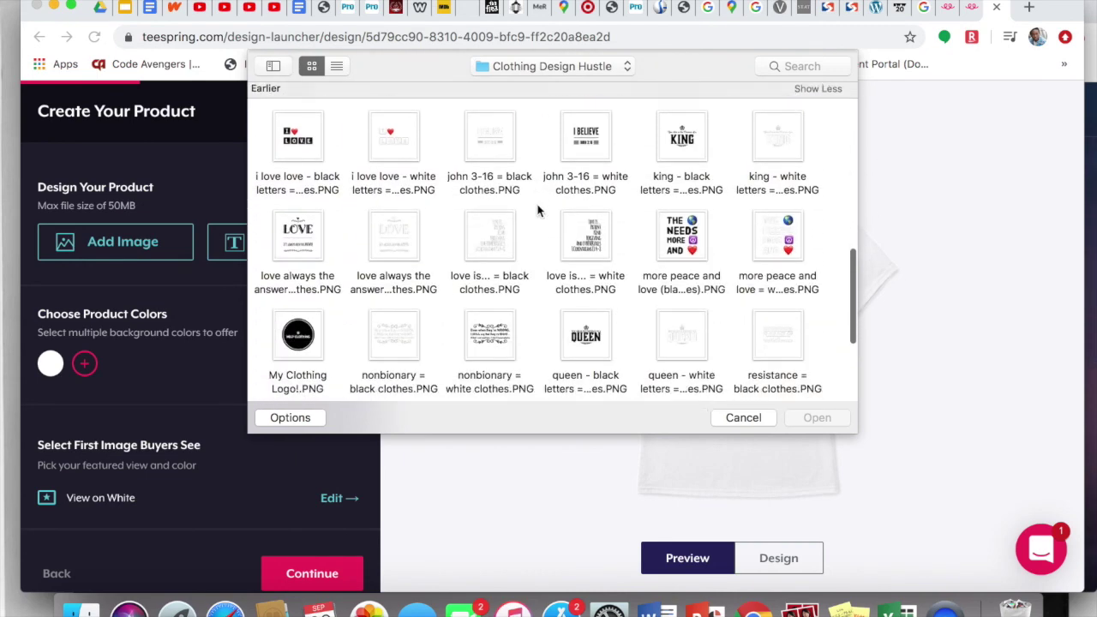
pyautogui.scroll(10, 538, 210)
pyautogui.click(298, 227)
pyautogui.click(814, 417)
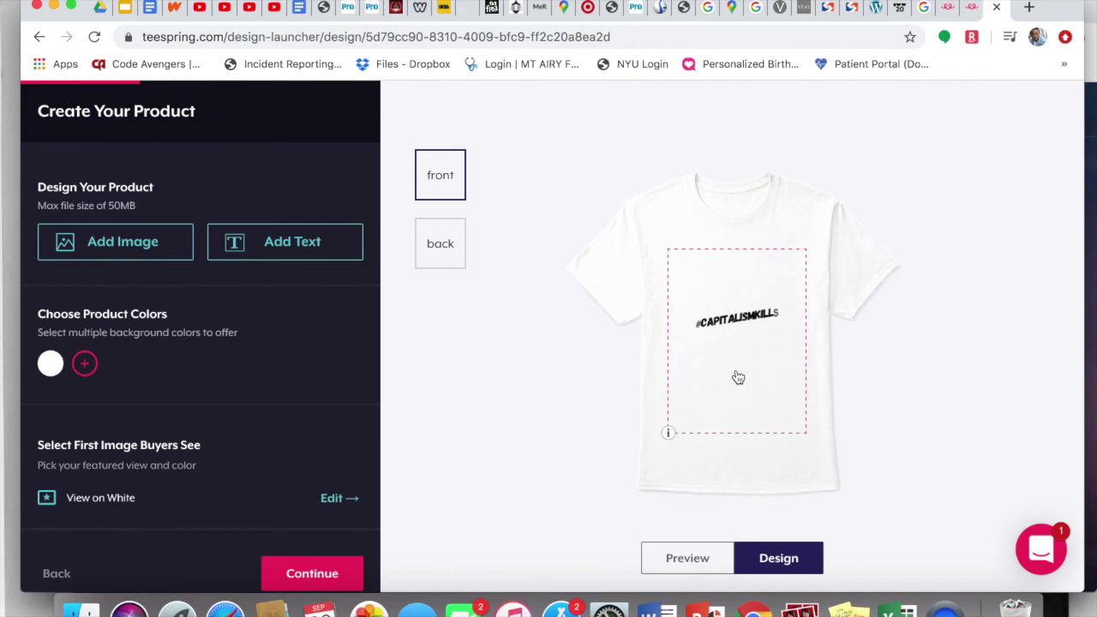
# Step: Enlarge the #CAPITALISMKILLS artwork to 16.45" x 16.45" and centre it on the front
pyautogui.moveTo(667, 434)
pyautogui.moveTo(742, 317)
pyautogui.mouseDown()
pyautogui.moveTo(739, 331)
pyautogui.moveTo(739, 319)
pyautogui.mouseUp()
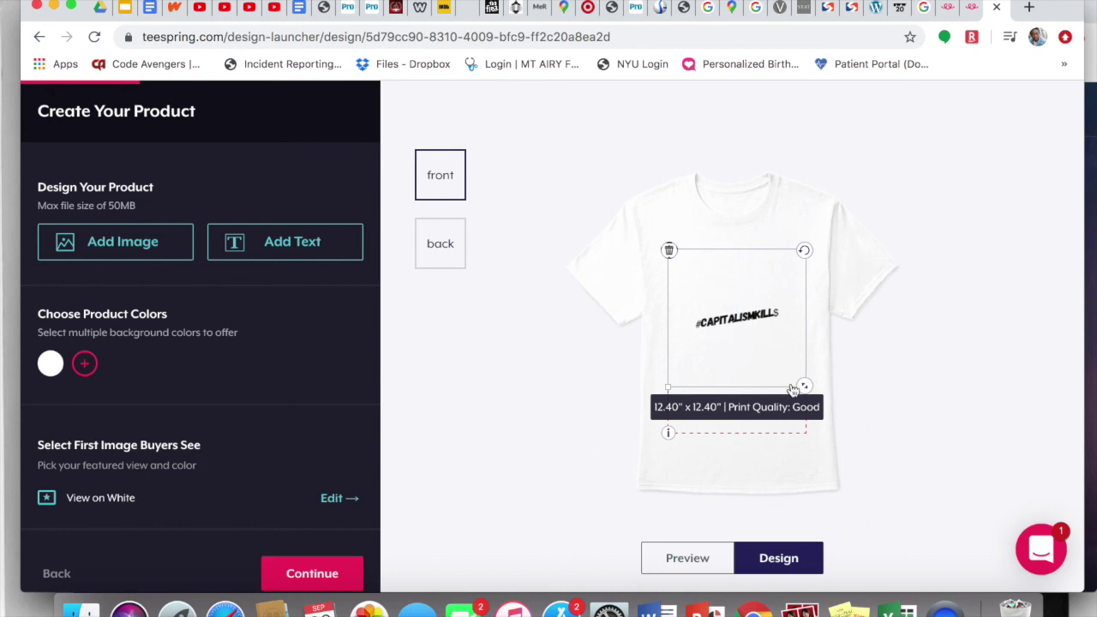
pyautogui.moveTo(804, 384); pyautogui.dragTo(759, 390)
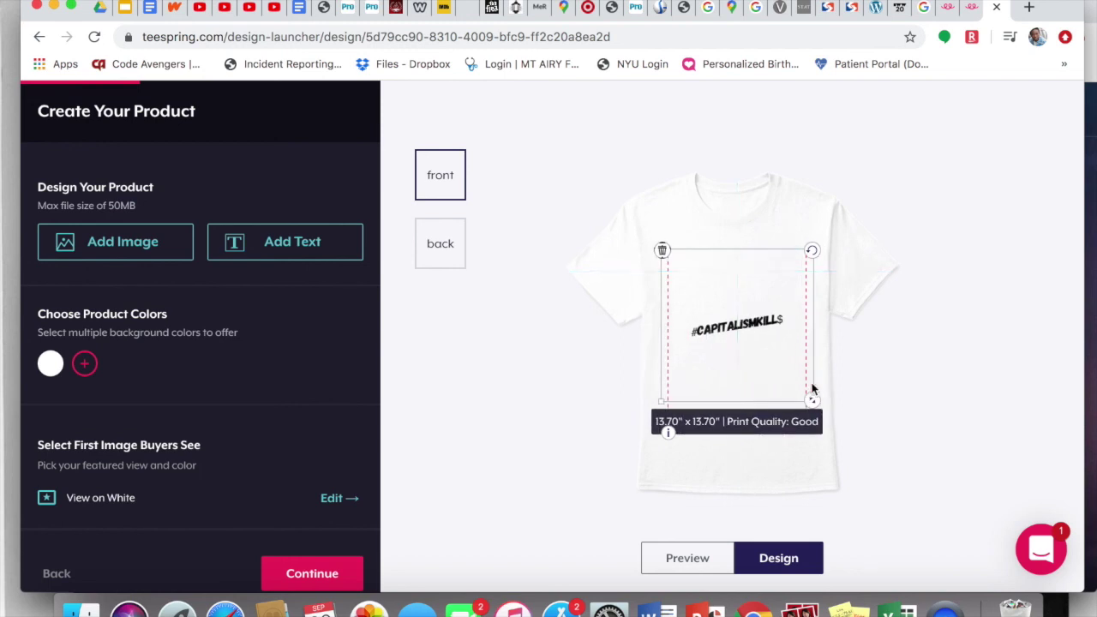
pyautogui.moveTo(812, 399); pyautogui.dragTo(840, 431)
pyautogui.moveTo(779, 375)
pyautogui.mouseDown()
pyautogui.moveTo(778, 343)
pyautogui.moveTo(778, 374)
pyautogui.mouseUp()
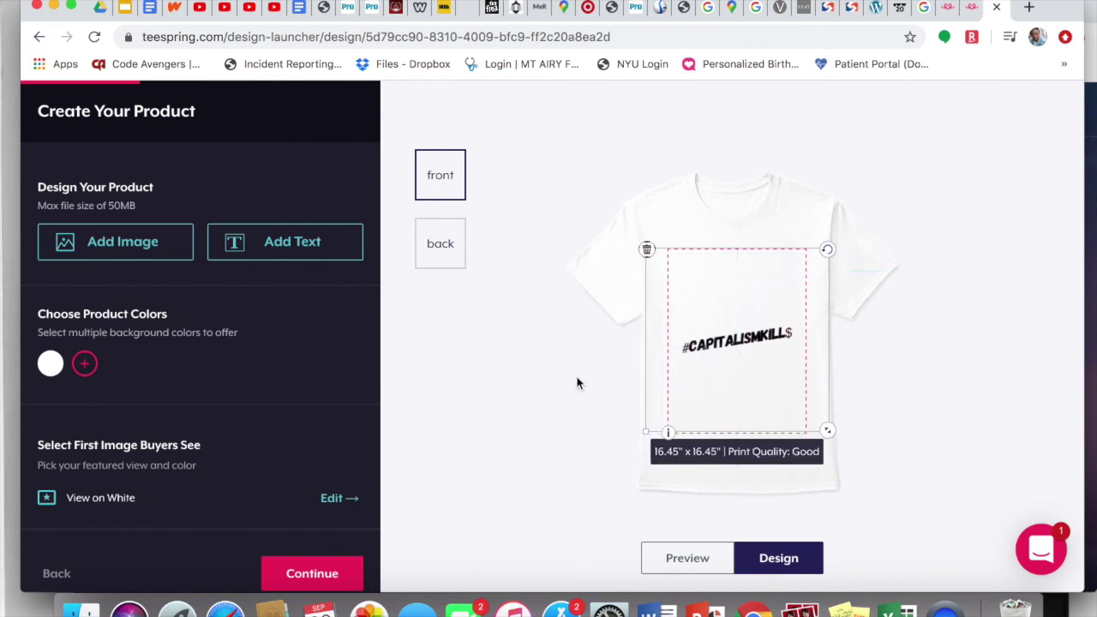
pyautogui.click(570, 387)
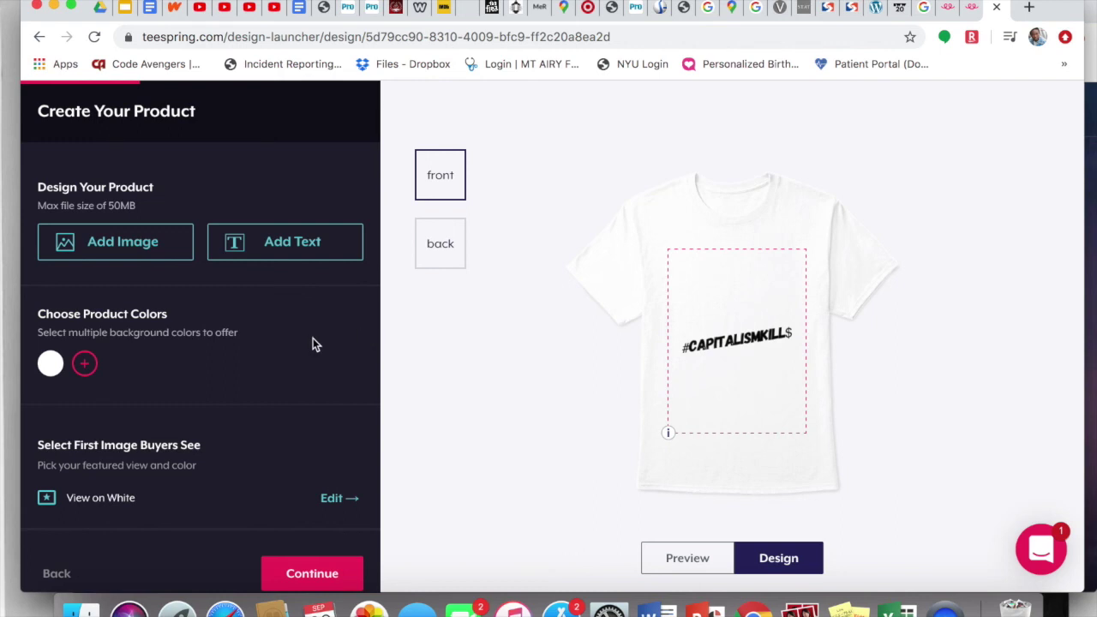
# Step: Add royal blue, pink and dark green shirt colours, leaving navy and light pink out
pyautogui.click(85, 364)
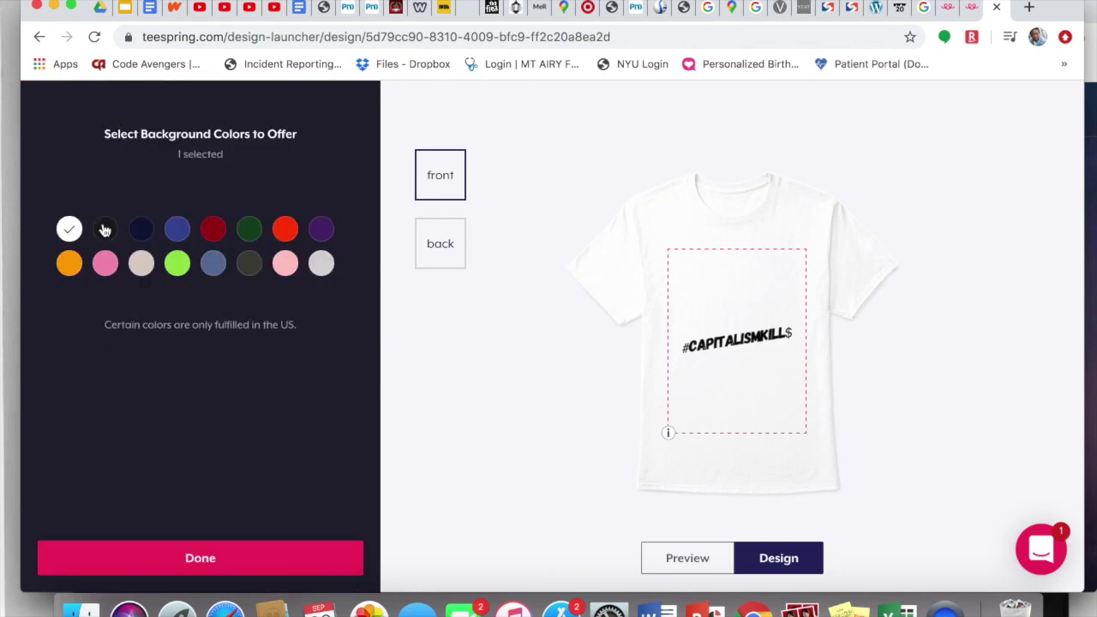
pyautogui.click(285, 267)
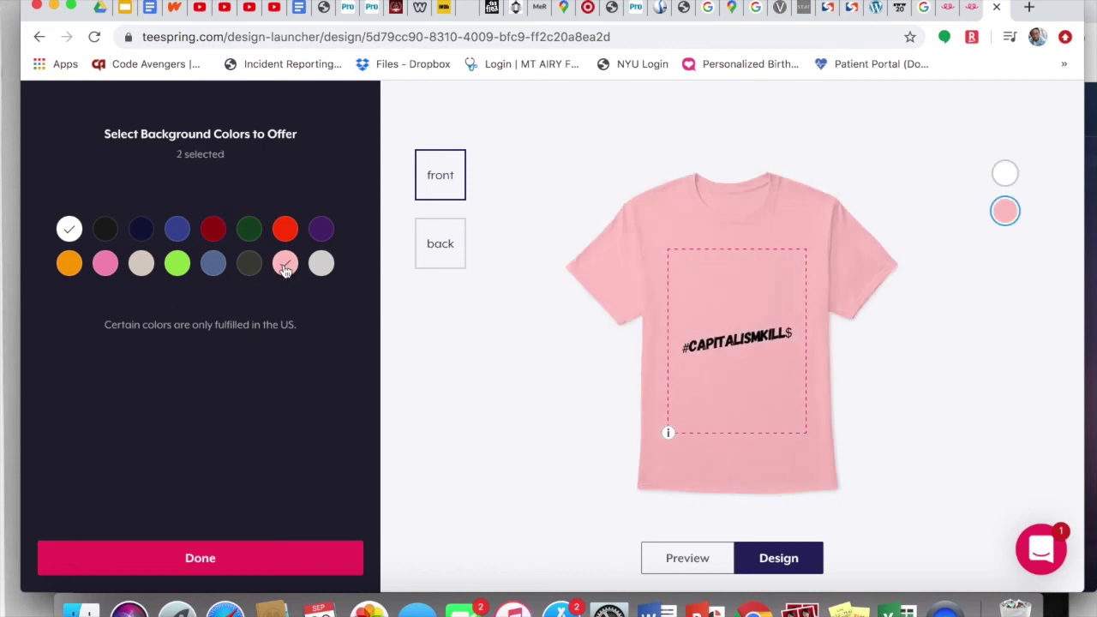
pyautogui.click(176, 231)
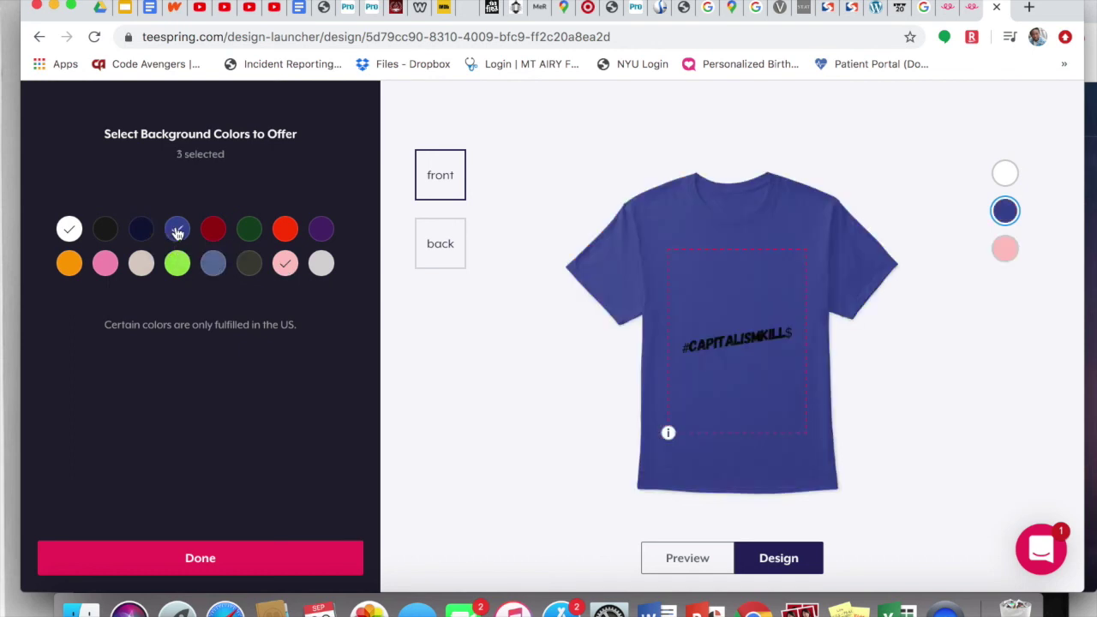
pyautogui.click(142, 231)
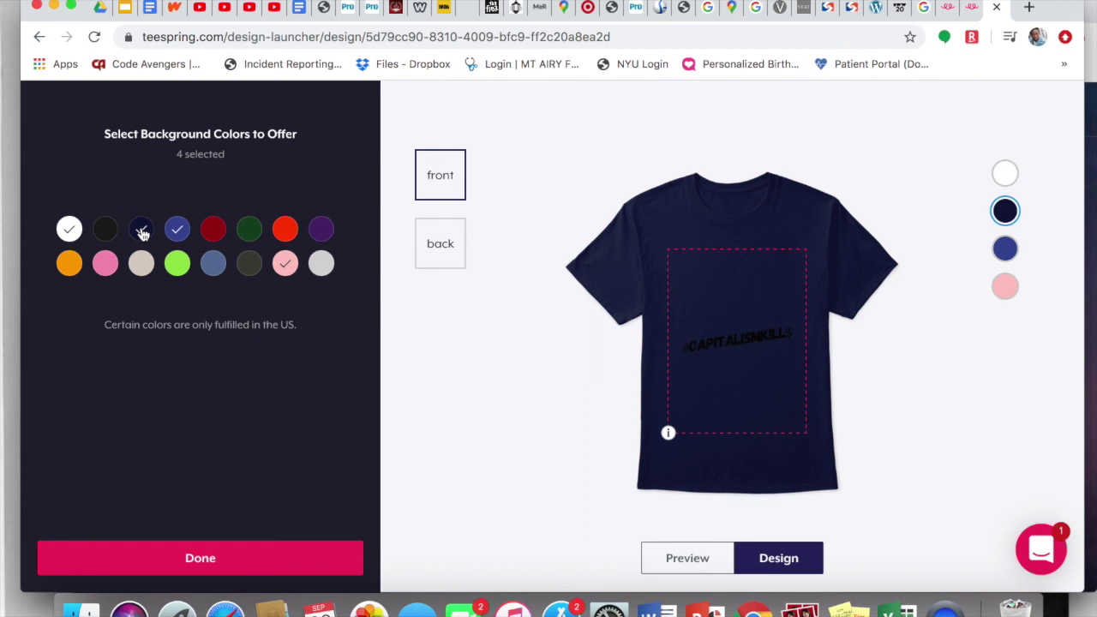
pyautogui.click(142, 231)
pyautogui.click(105, 265)
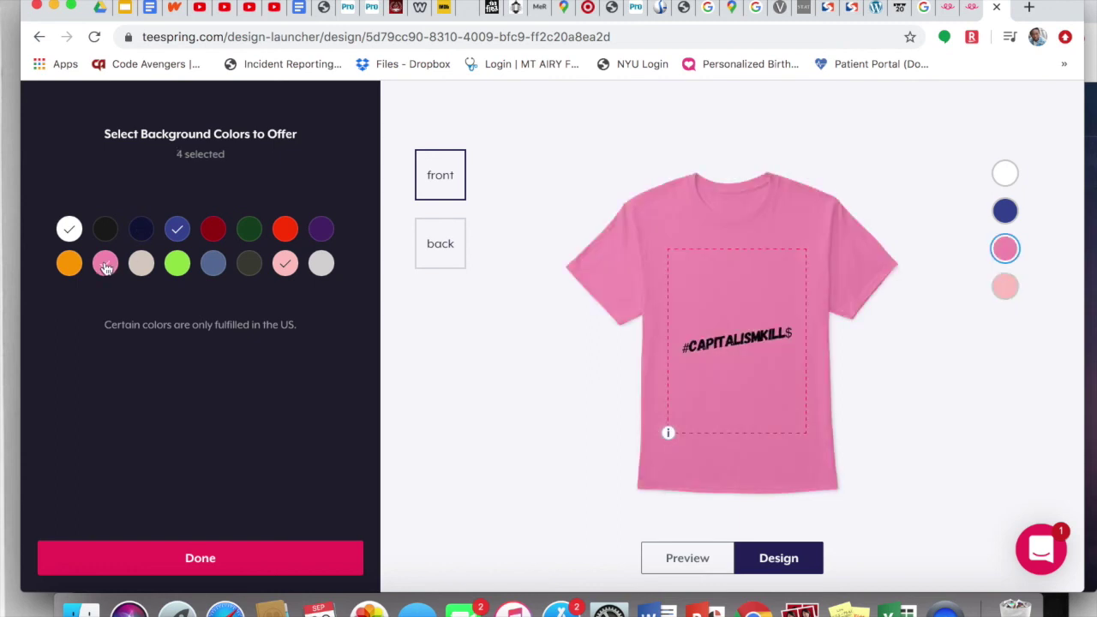
pyautogui.click(105, 265)
pyautogui.click(105, 265)
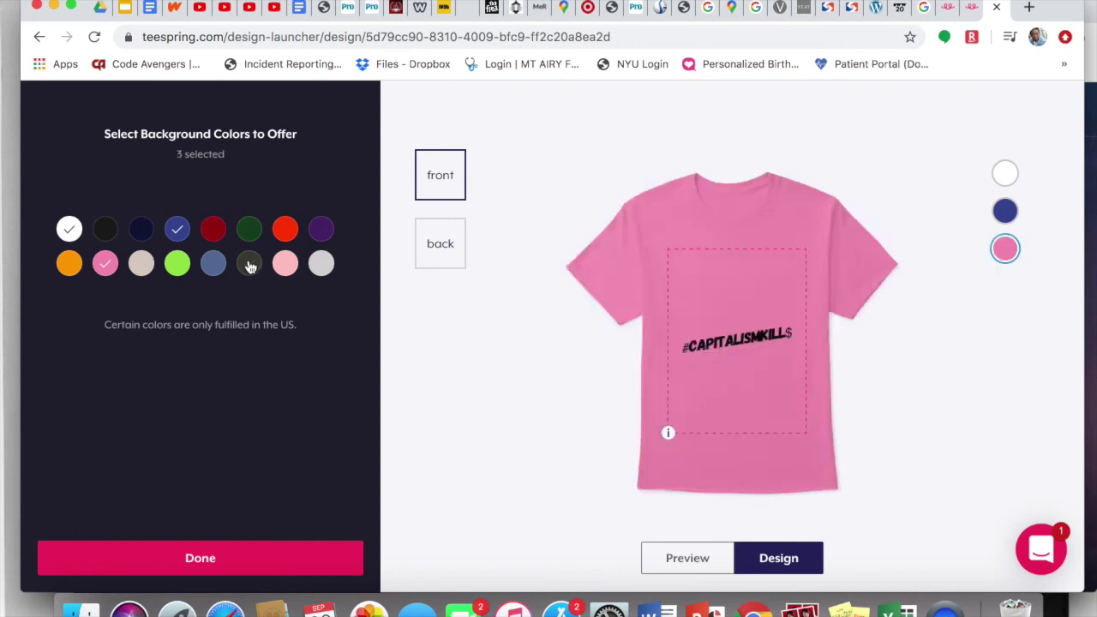
pyautogui.click(249, 232)
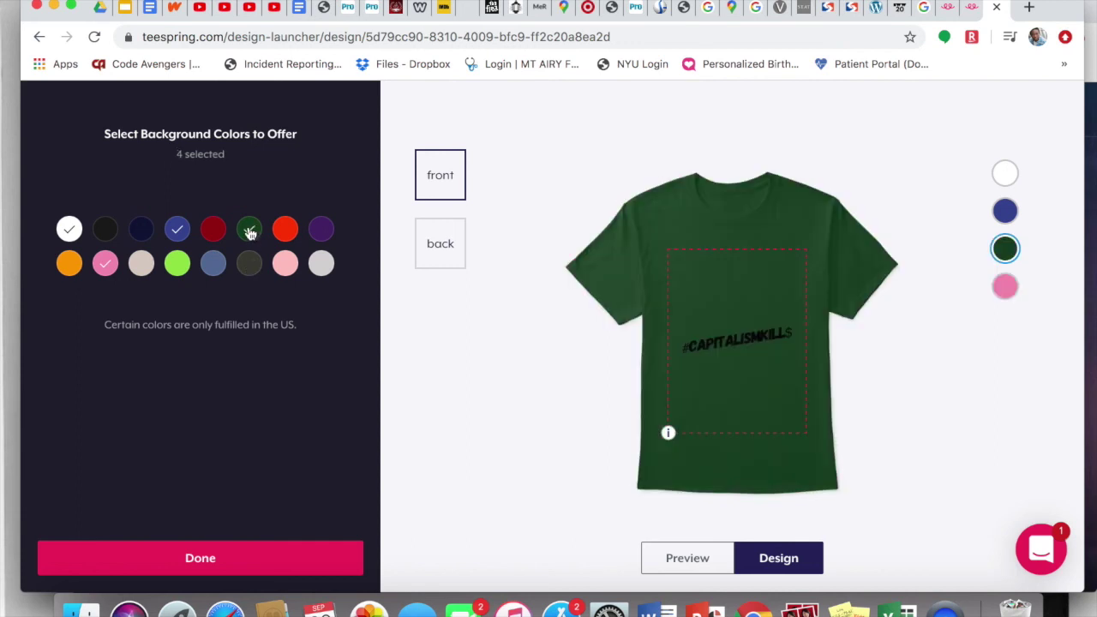
# Step: Raise the design slightly, add dark red, and confirm the five shirt colours
pyautogui.moveTo(737, 338); pyautogui.dragTo(735, 303)
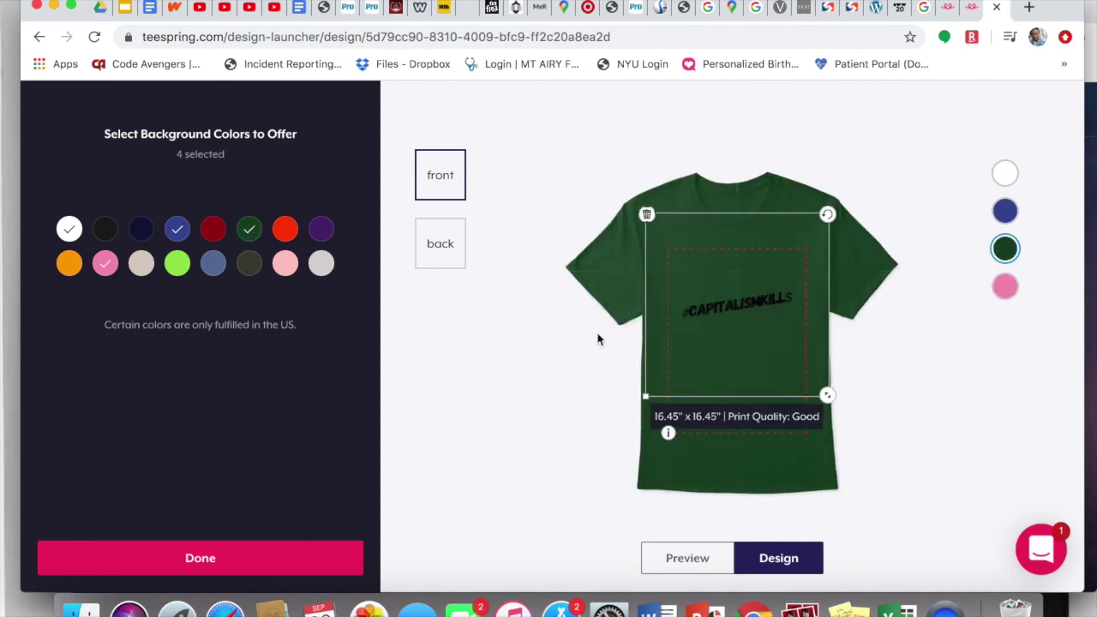
pyautogui.click(214, 229)
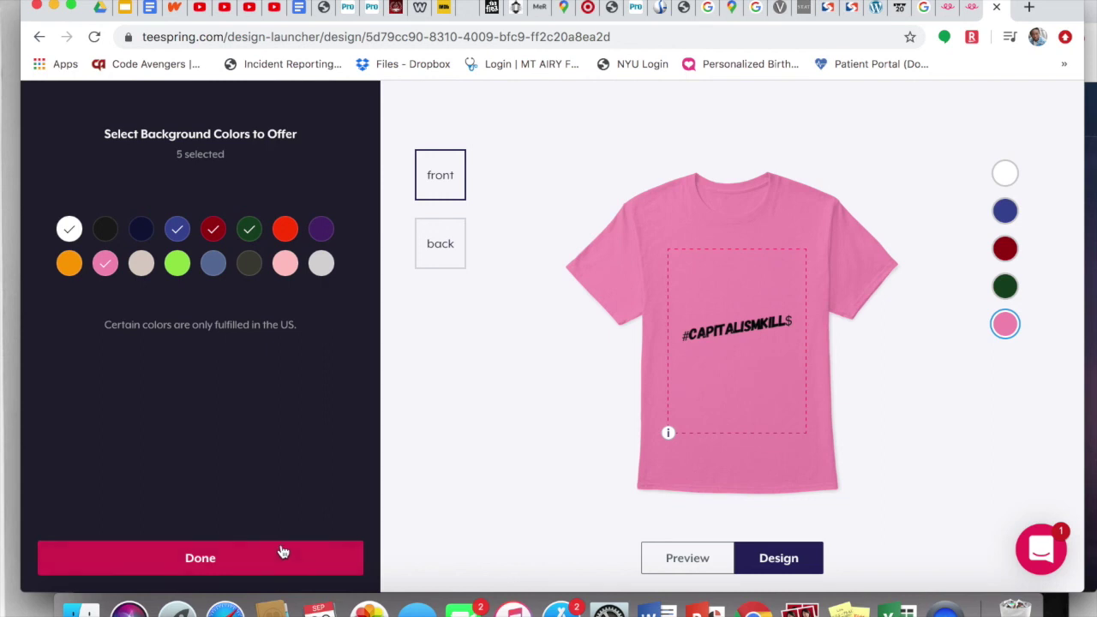
pyautogui.click(279, 554)
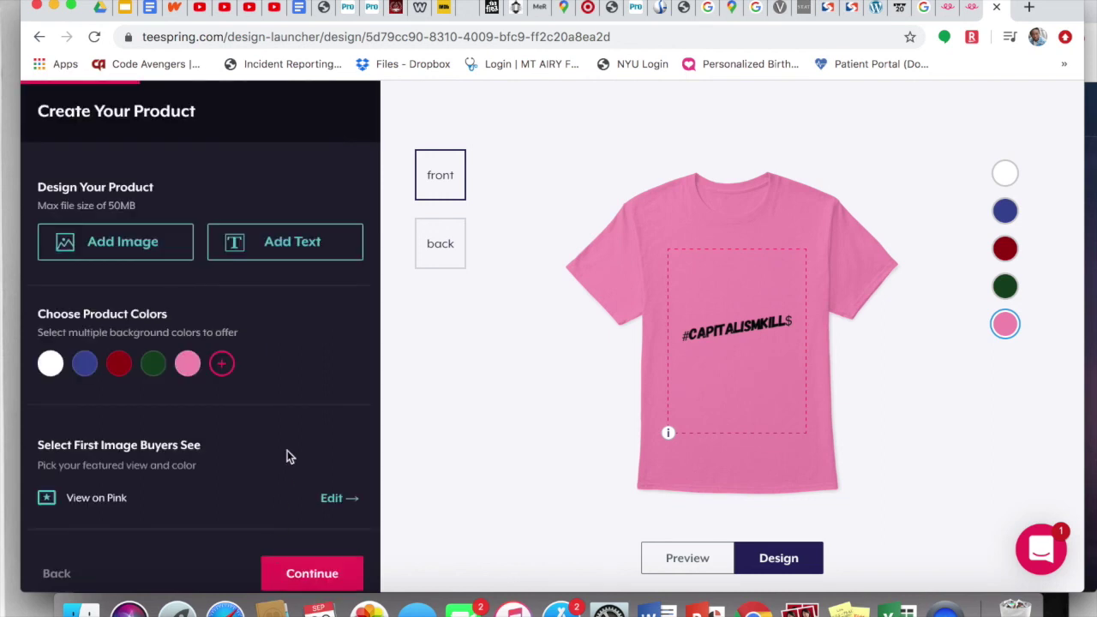
# Step: Make the Deep Royal blue shirt the first image buyers see
pyautogui.scroll(-3, 305, 394)
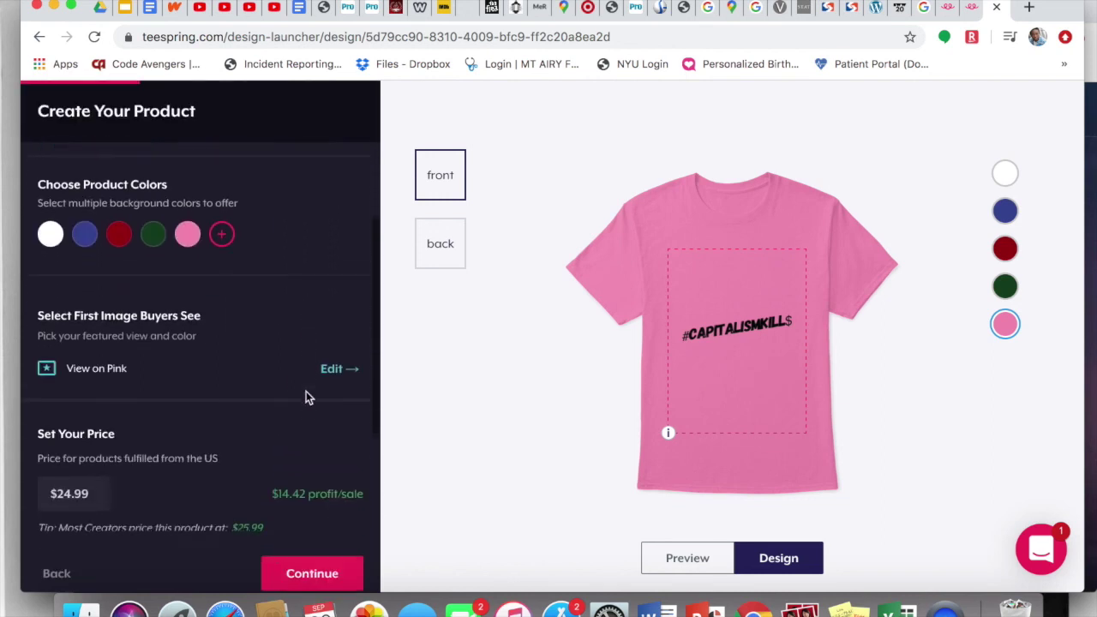
pyautogui.scroll(-1, 306, 391)
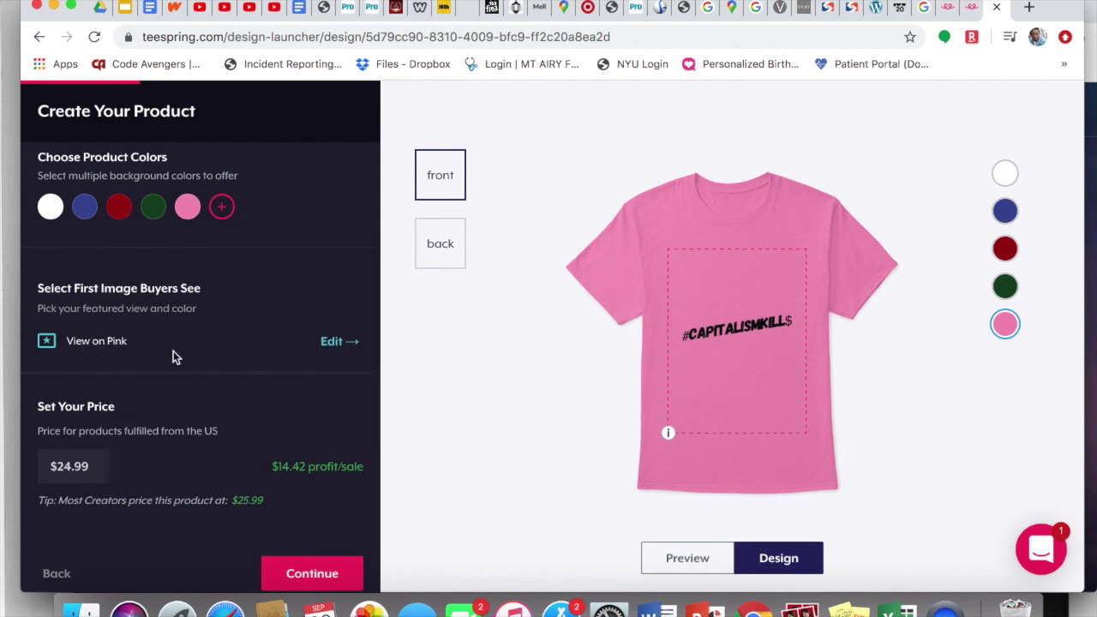
pyautogui.click(334, 344)
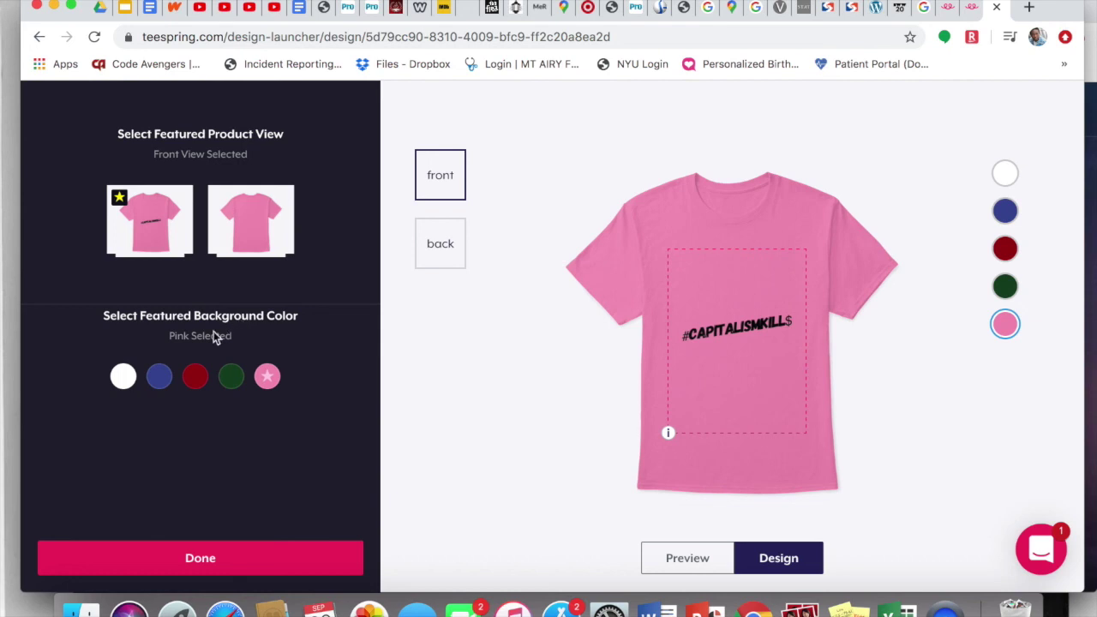
pyautogui.click(157, 378)
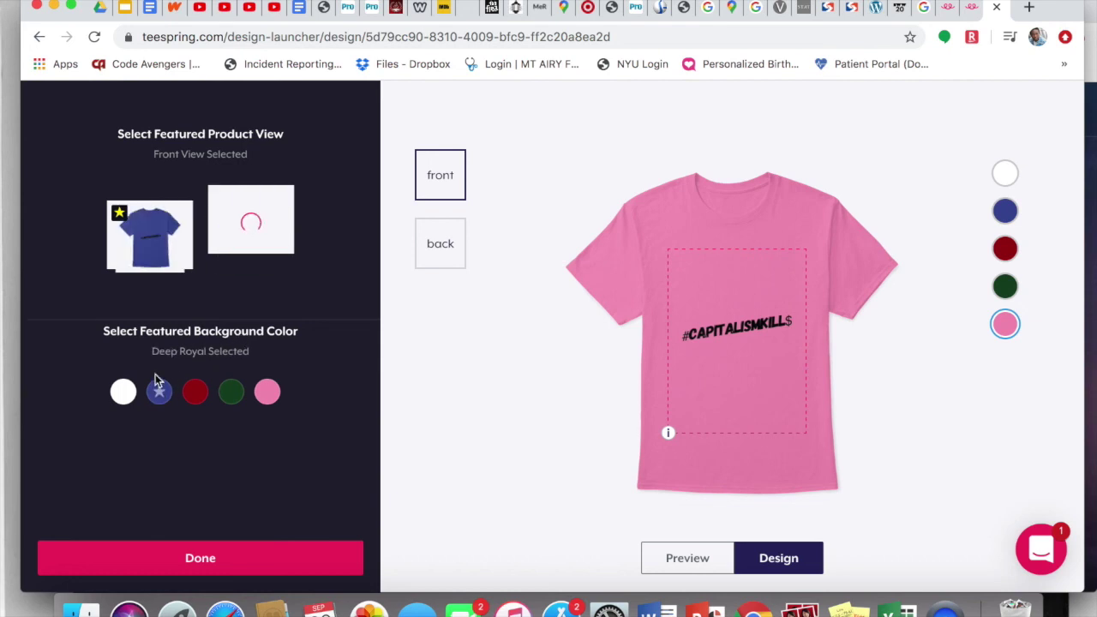
# Step: Preview the design on royal blue, dark red and dark green, then select the design
pyautogui.click(1006, 215)
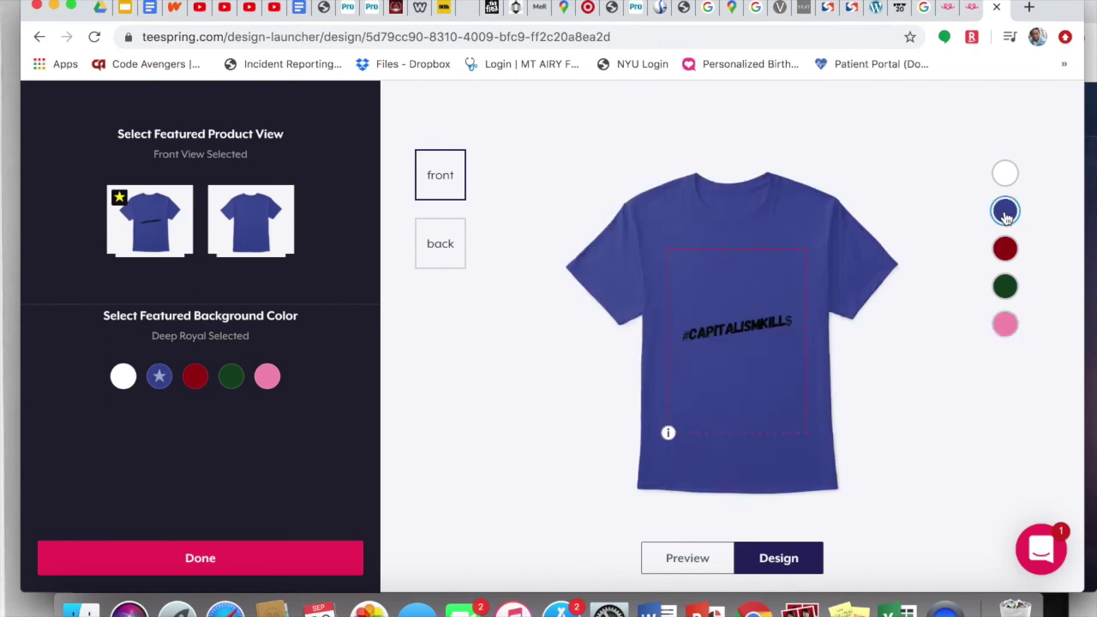
pyautogui.click(1006, 248)
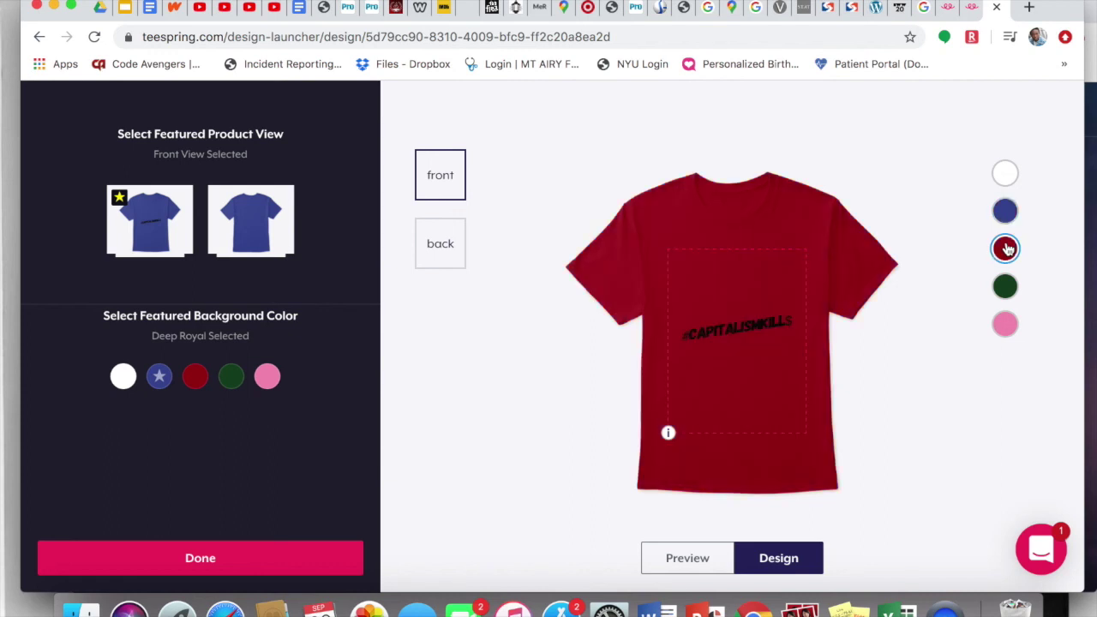
pyautogui.click(1006, 287)
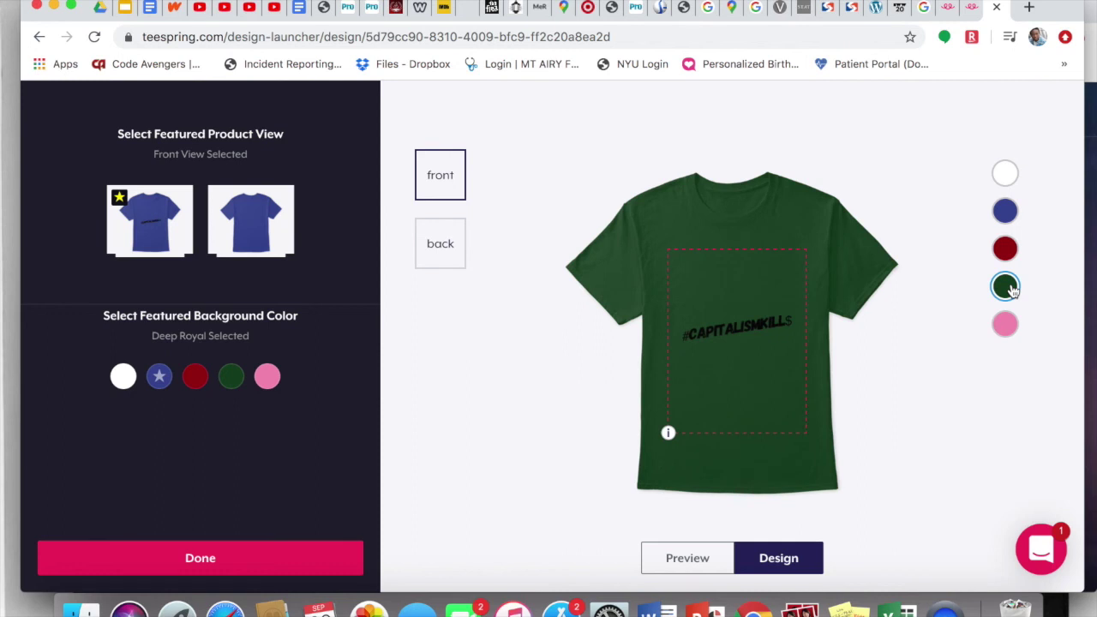
pyautogui.click(796, 419)
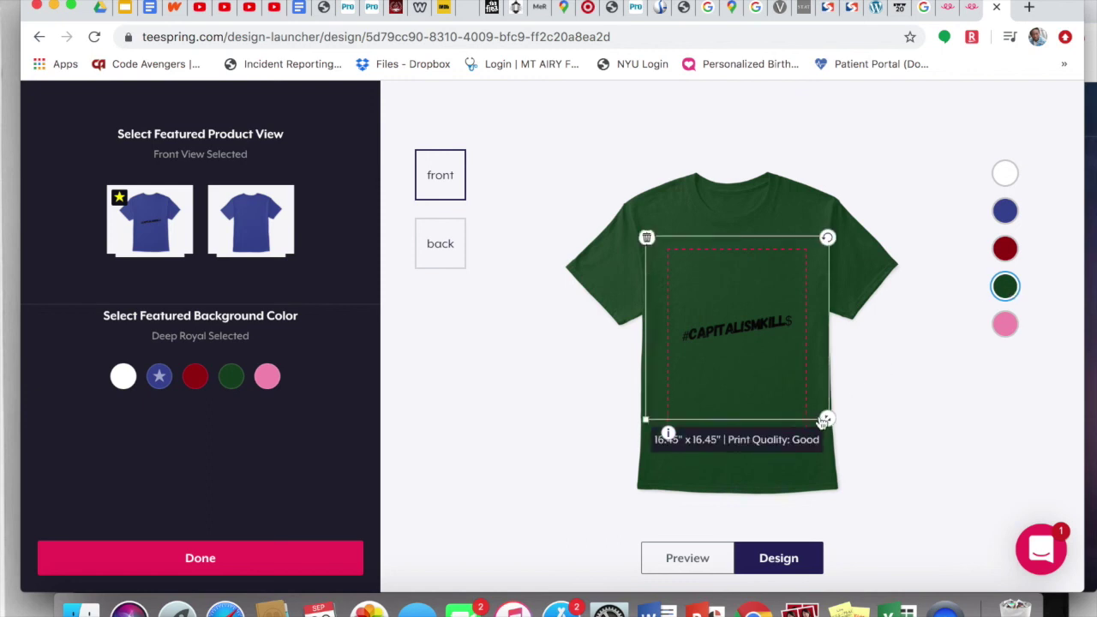
# Step: Resize the #CAPITALISMKILL$ design and fine-tune its position on the shirt front
pyautogui.moveTo(827, 419)
pyautogui.mouseDown()
pyautogui.moveTo(851, 447)
pyautogui.moveTo(822, 415)
pyautogui.mouseUp()
pyautogui.moveTo(773, 389)
pyautogui.mouseDown()
pyautogui.moveTo(751, 382)
pyautogui.moveTo(766, 386)
pyautogui.moveTo(765, 402)
pyautogui.mouseUp()
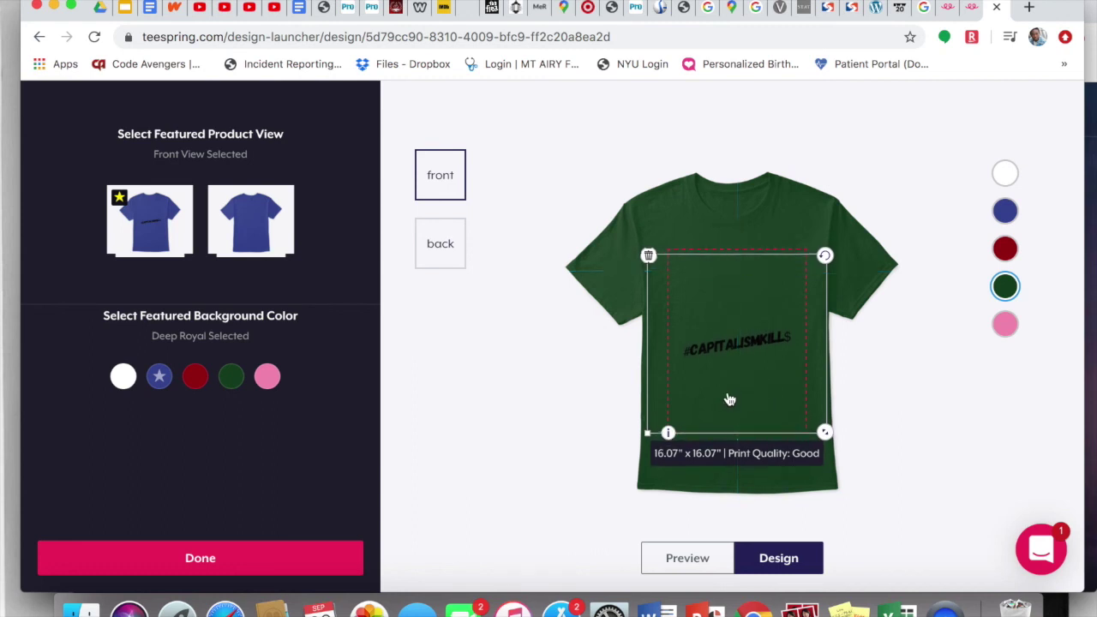
pyautogui.click(577, 408)
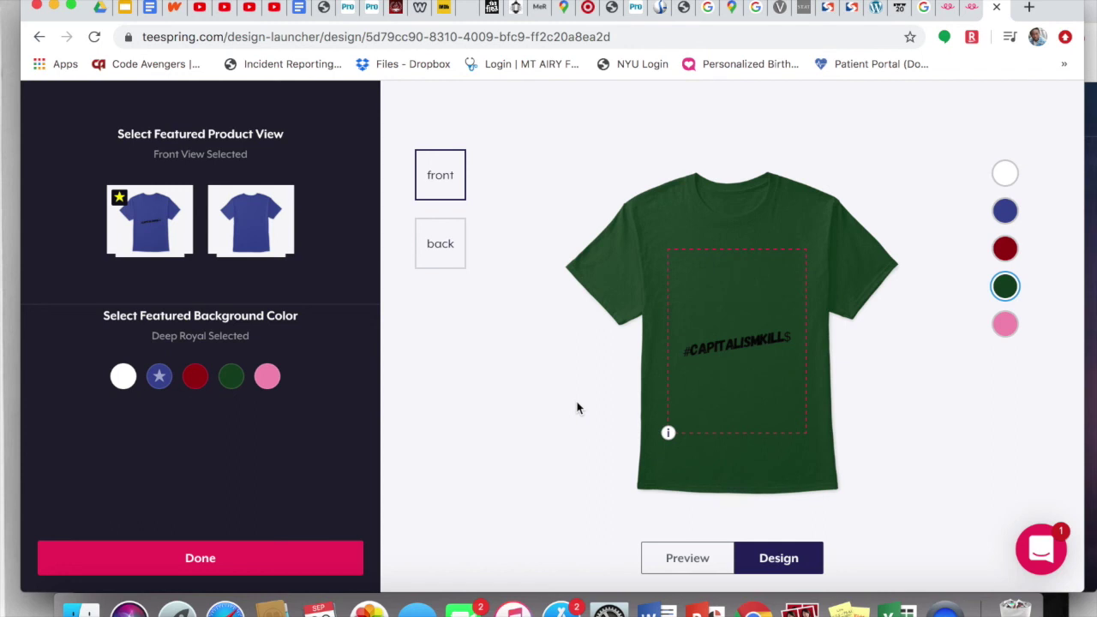
pyautogui.moveTo(749, 394); pyautogui.dragTo(749, 342)
pyautogui.click(565, 420)
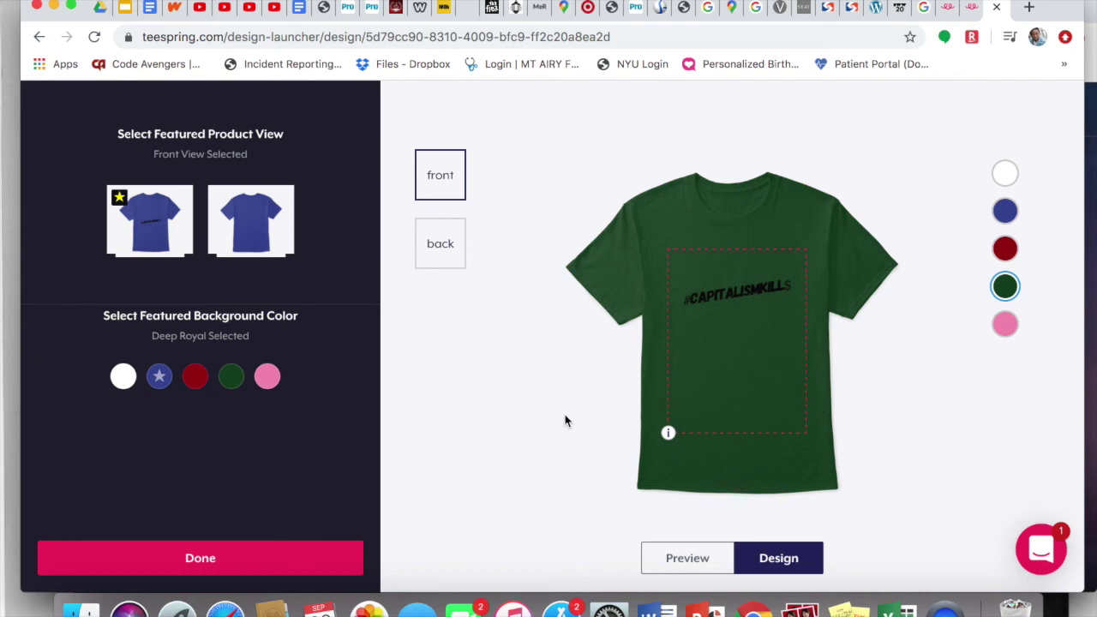
pyautogui.moveTo(724, 367); pyautogui.dragTo(720, 381)
pyautogui.click(578, 383)
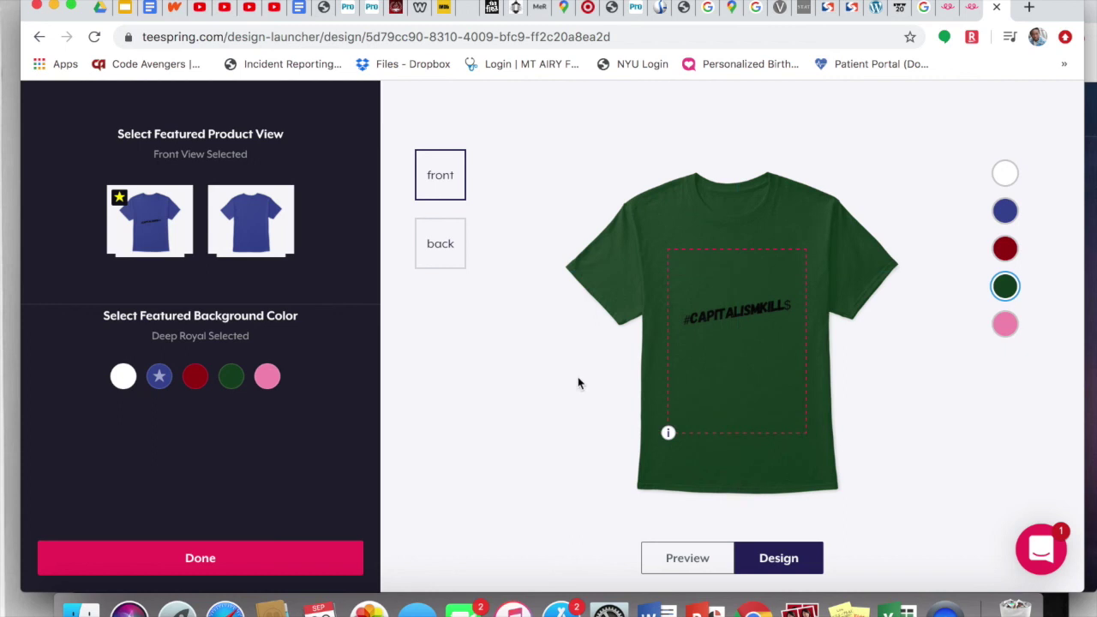
# Step: Feature the Deep Forest green shirt for buyers and confirm the choice
pyautogui.click(1006, 331)
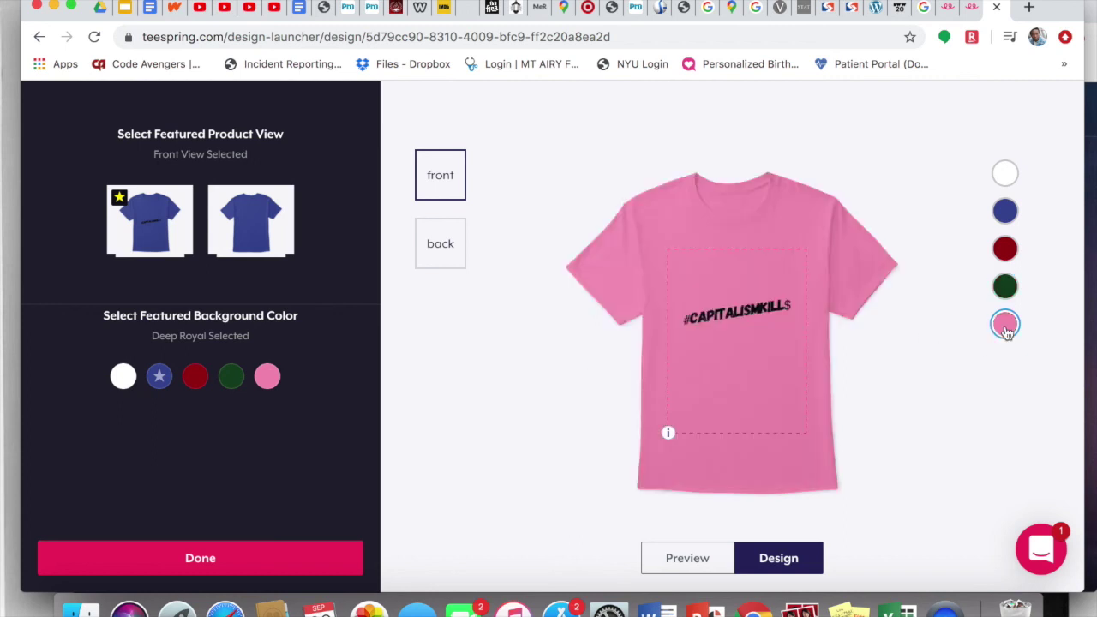
pyautogui.click(1006, 290)
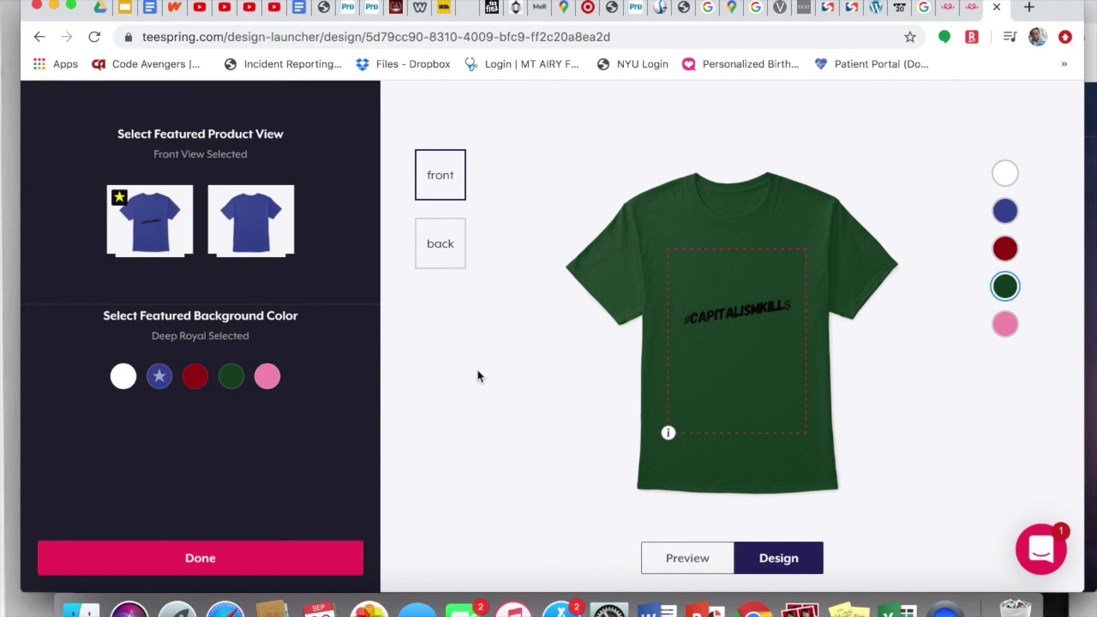
pyautogui.click(231, 377)
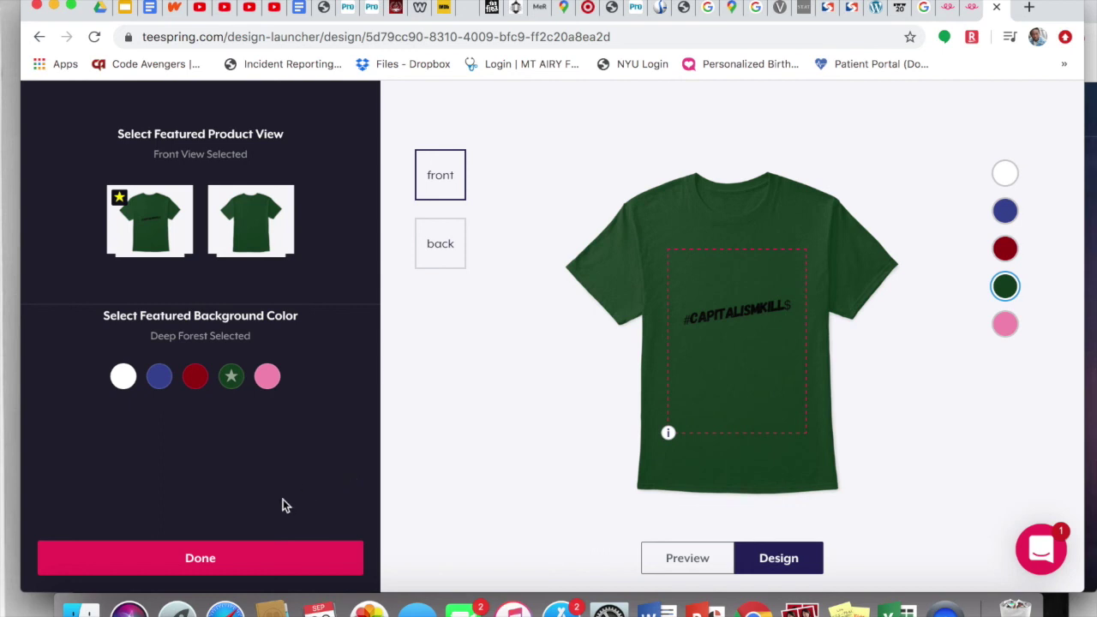
pyautogui.click(226, 556)
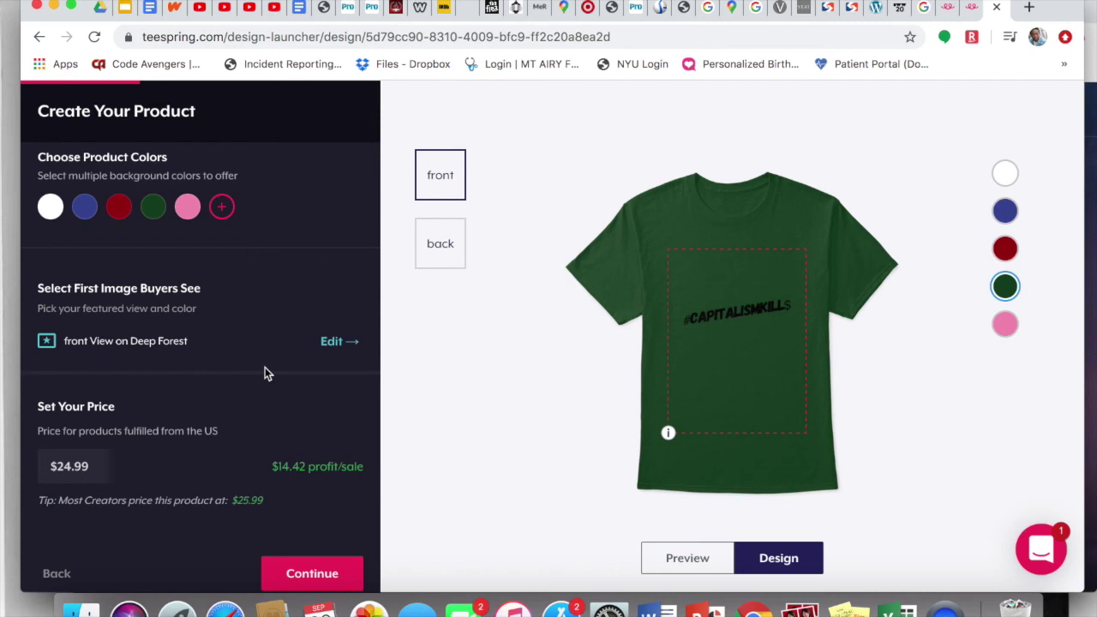
# Step: Make a first edit lowering the US price from $24.99
pyautogui.scroll(-2, 265, 368)
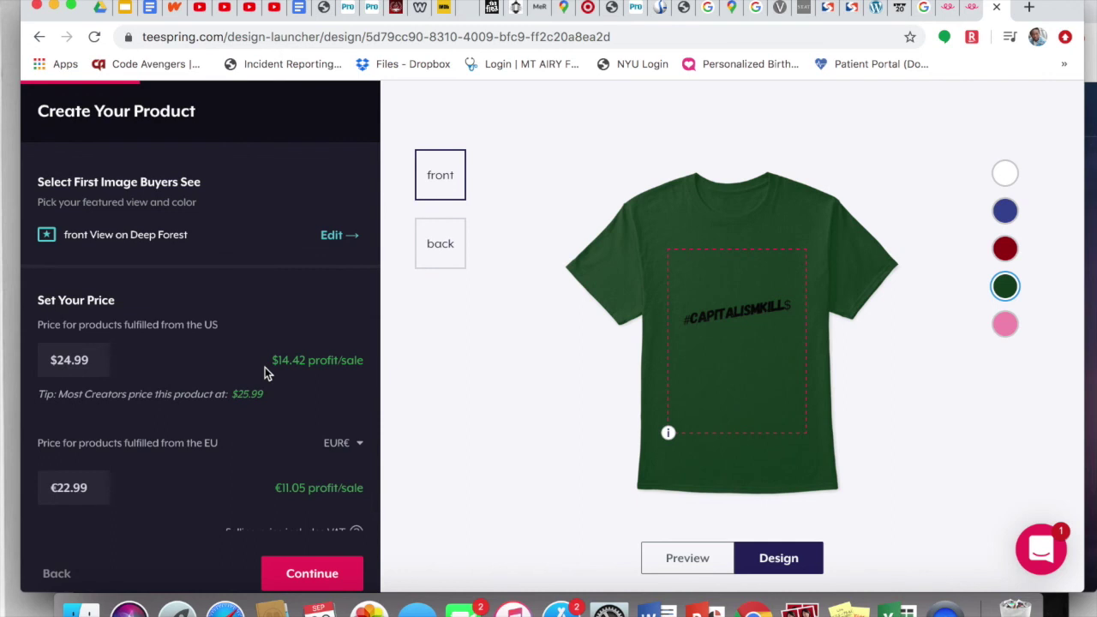
pyautogui.scroll(1, 265, 366)
pyautogui.scroll(1, 265, 372)
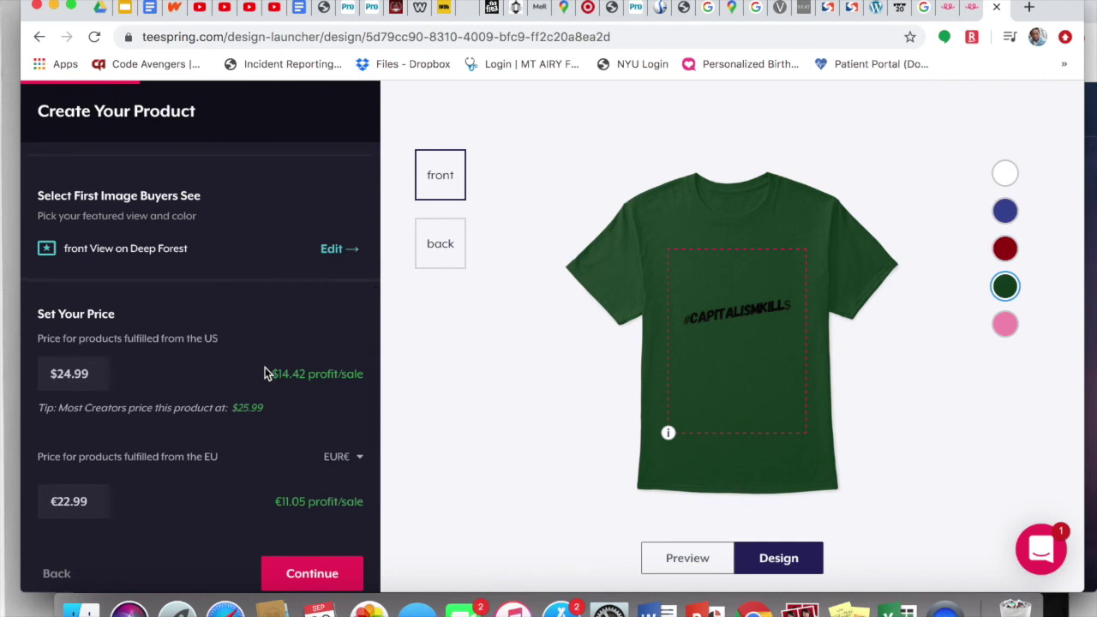
pyautogui.click(71, 374)
pyautogui.press('BackSpace')
pyautogui.press('BackSpace')
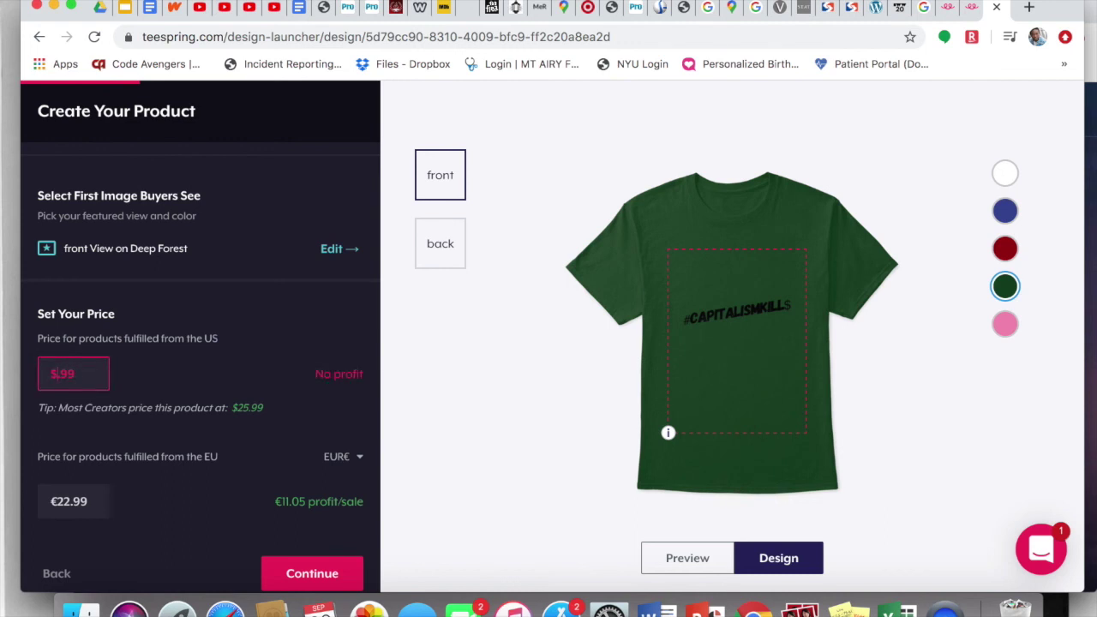
pyautogui.write('15')
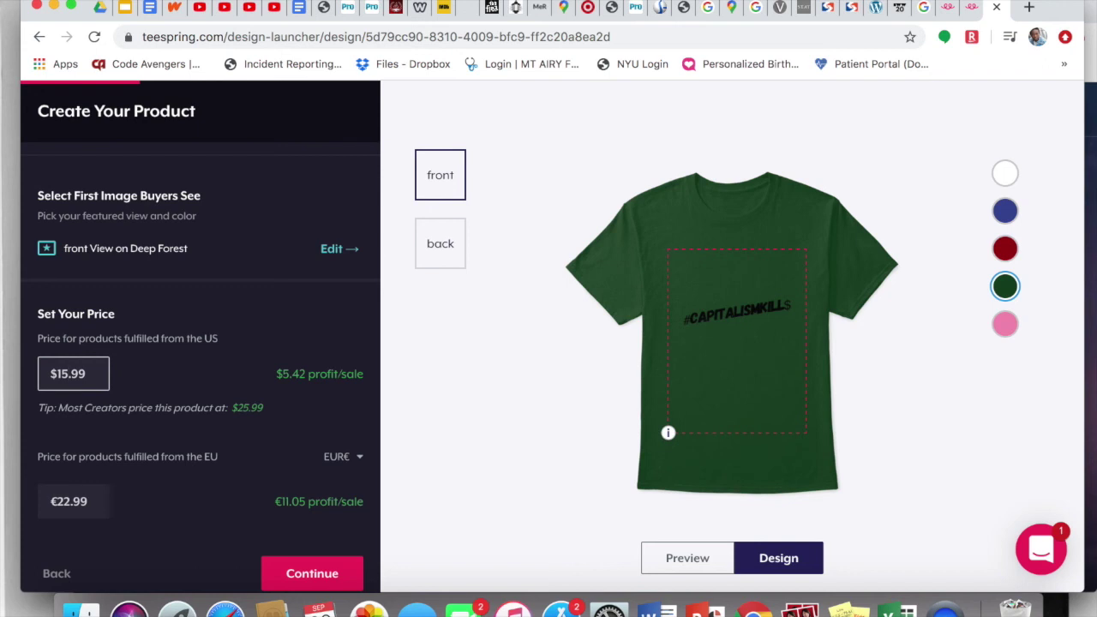
pyautogui.press('BackSpace')
pyautogui.write('4')
# Step: Set the EU price to €18.99
pyautogui.click(69, 501)
pyautogui.press('BackSpace')
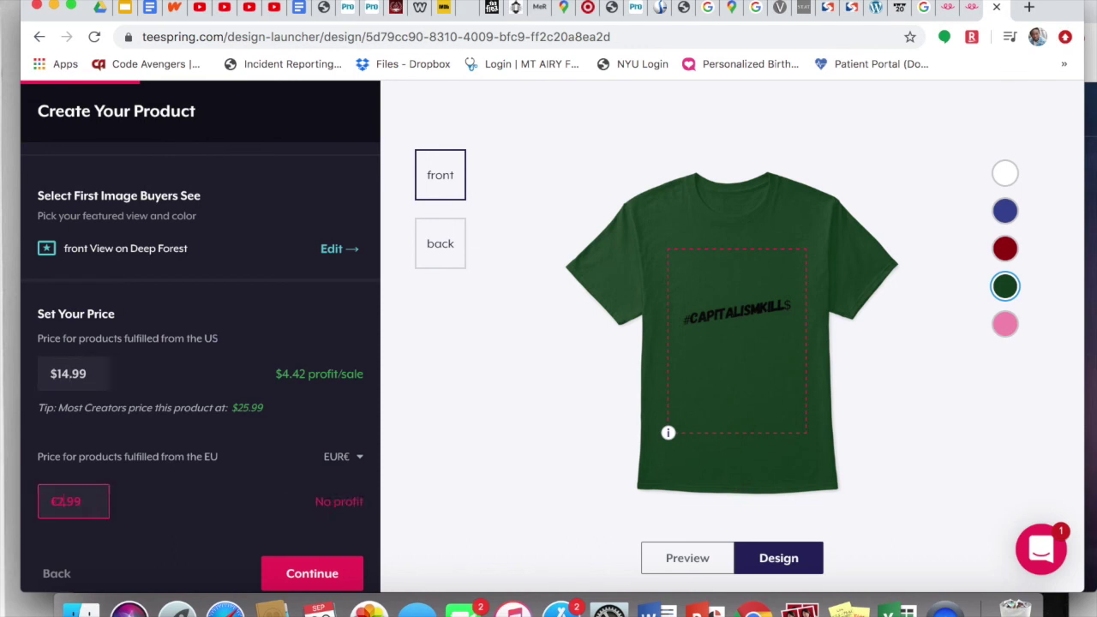
pyautogui.press('BackSpace')
pyautogui.write('18')
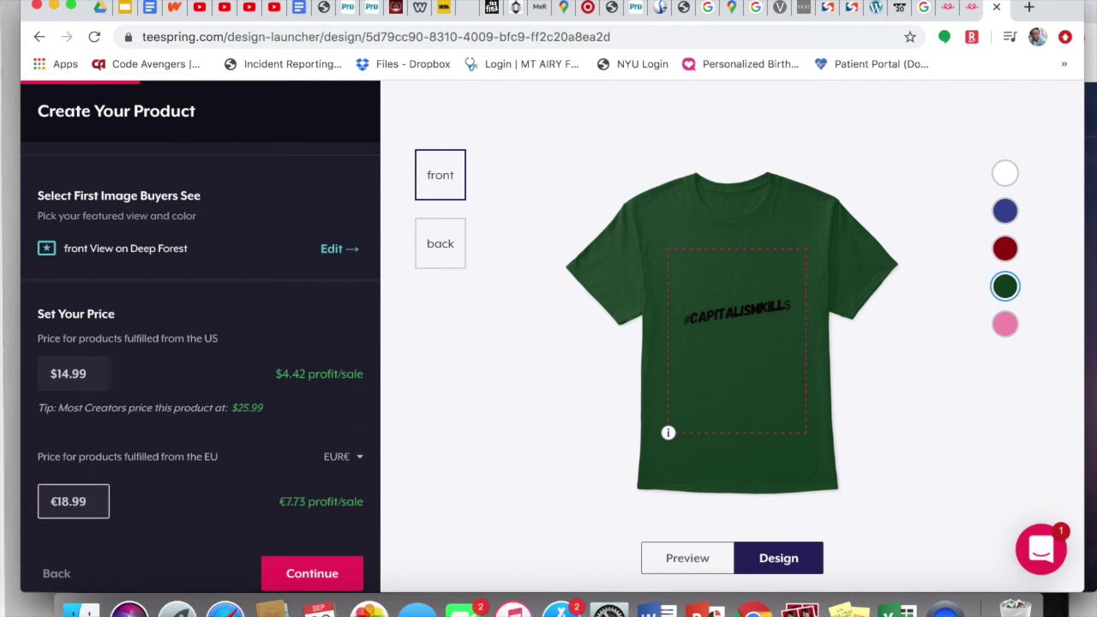
pyautogui.click(164, 511)
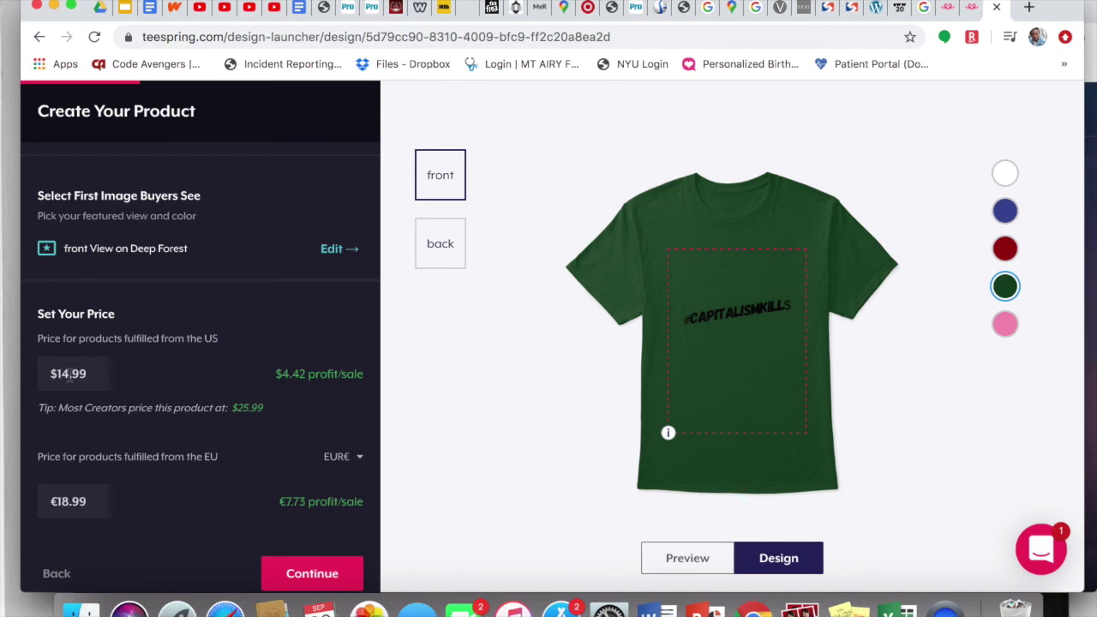
# Step: Correct the US price to $15.99, giving $5.42 profit per sale
pyautogui.click(69, 374)
pyautogui.press('BackSpace')
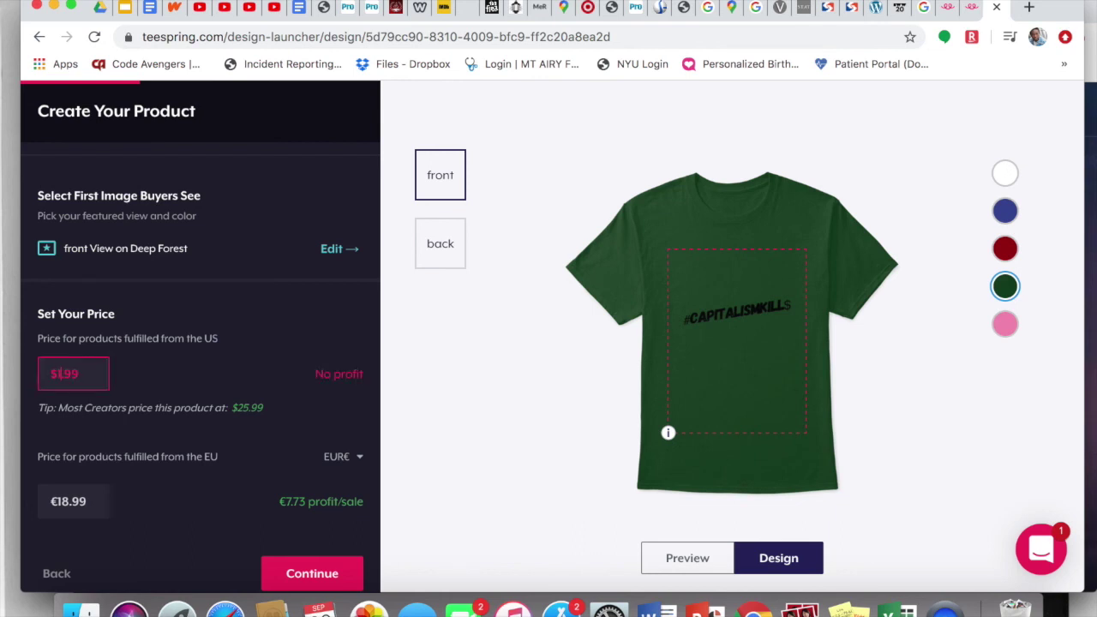
pyautogui.write('5')
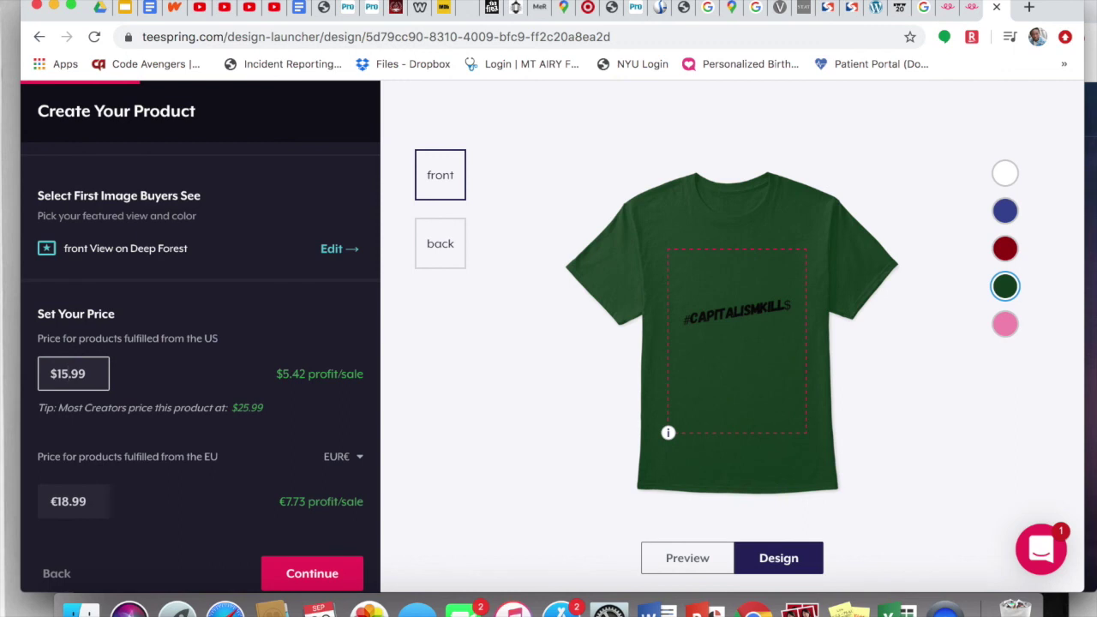
pyautogui.click(171, 371)
pyautogui.scroll(-1, 170, 371)
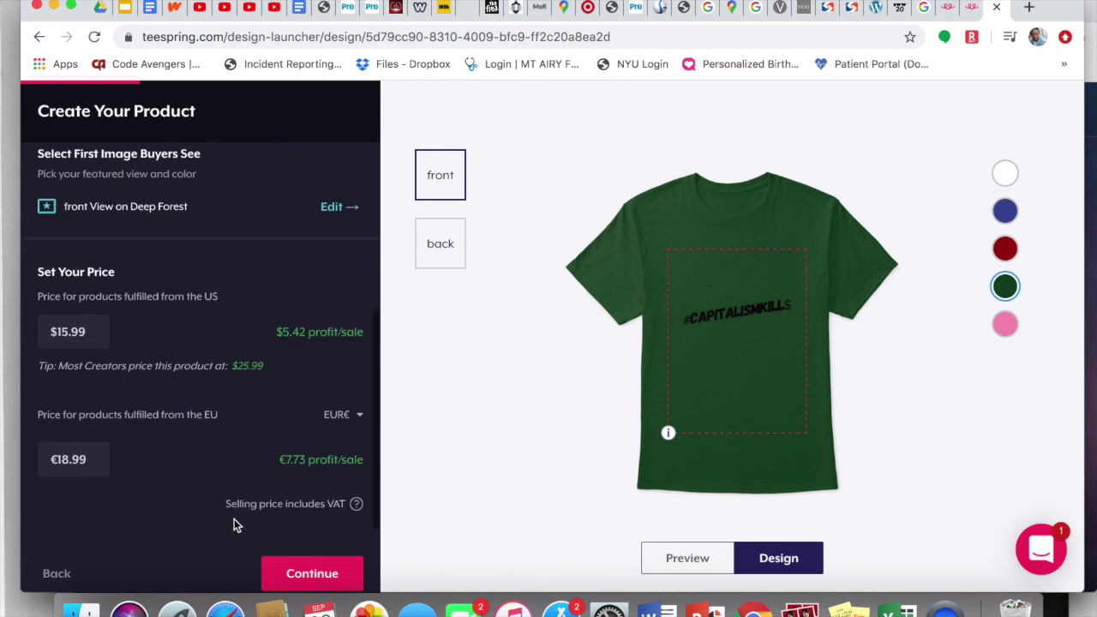
# Step: Add Women's T-Shirts and other extra styles, then proceed to Create Your Listing
pyautogui.click(322, 580)
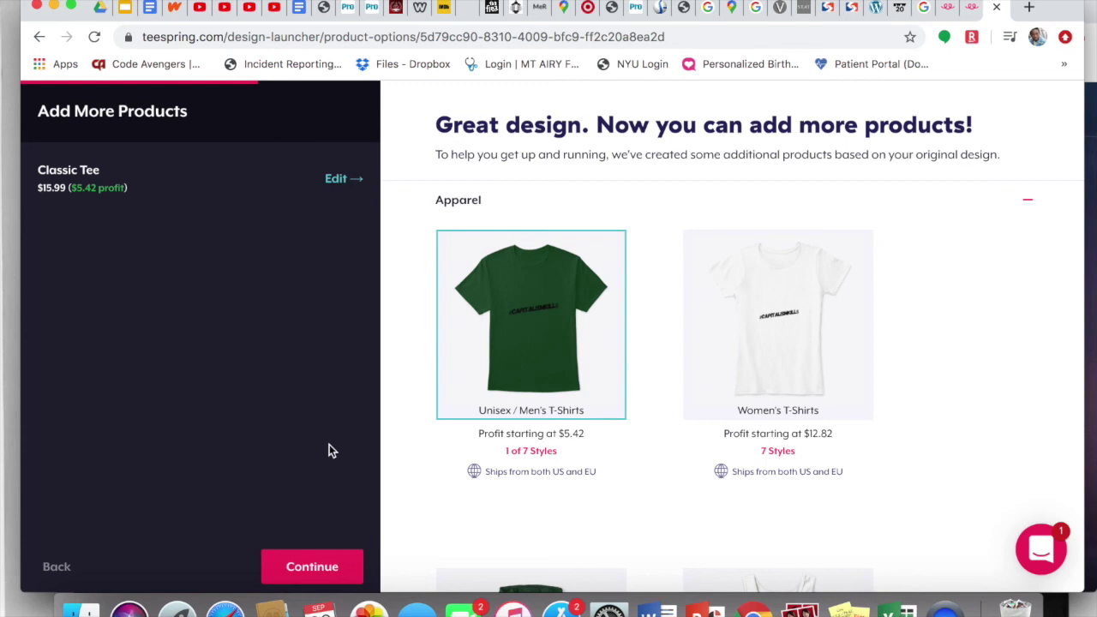
pyautogui.moveTo(437, 451)
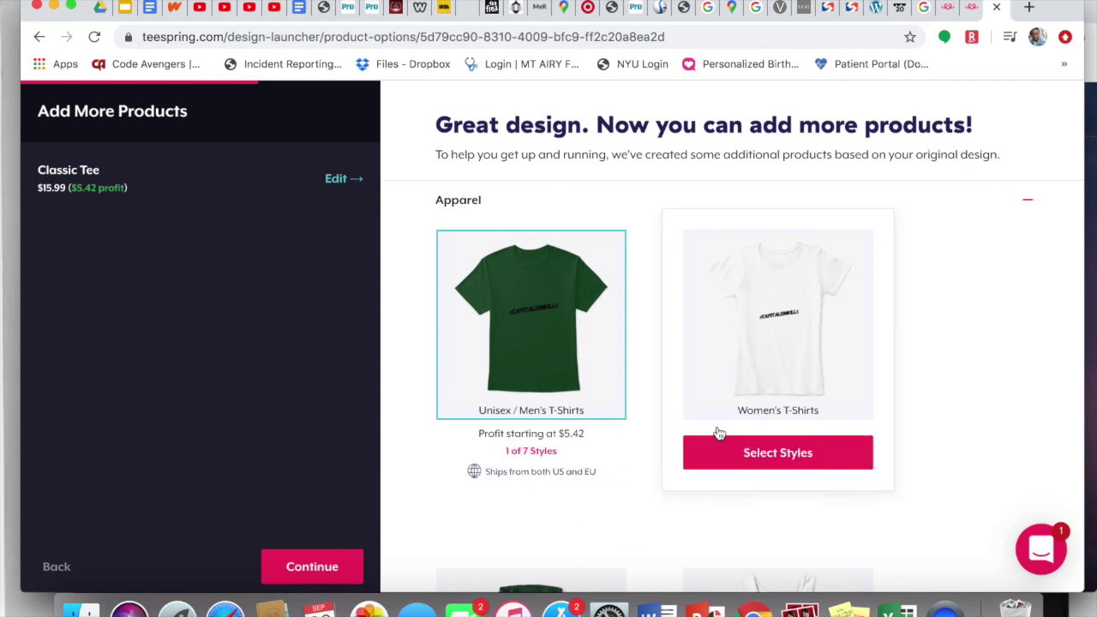
pyautogui.scroll(-3, 644, 503)
pyautogui.scroll(-5, 645, 503)
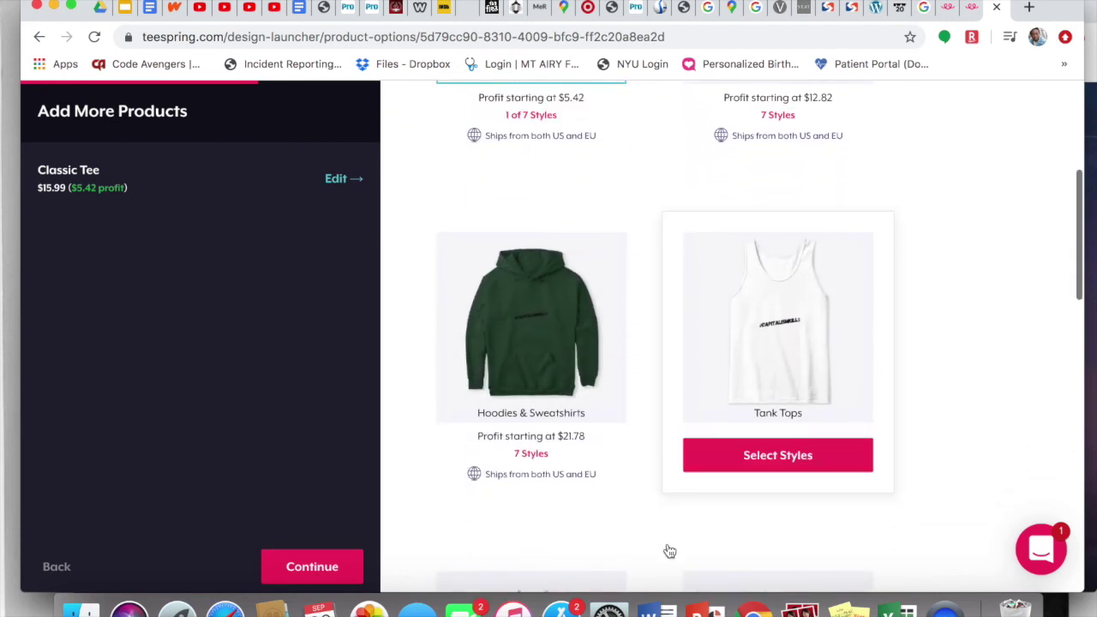
pyautogui.scroll(-5, 669, 551)
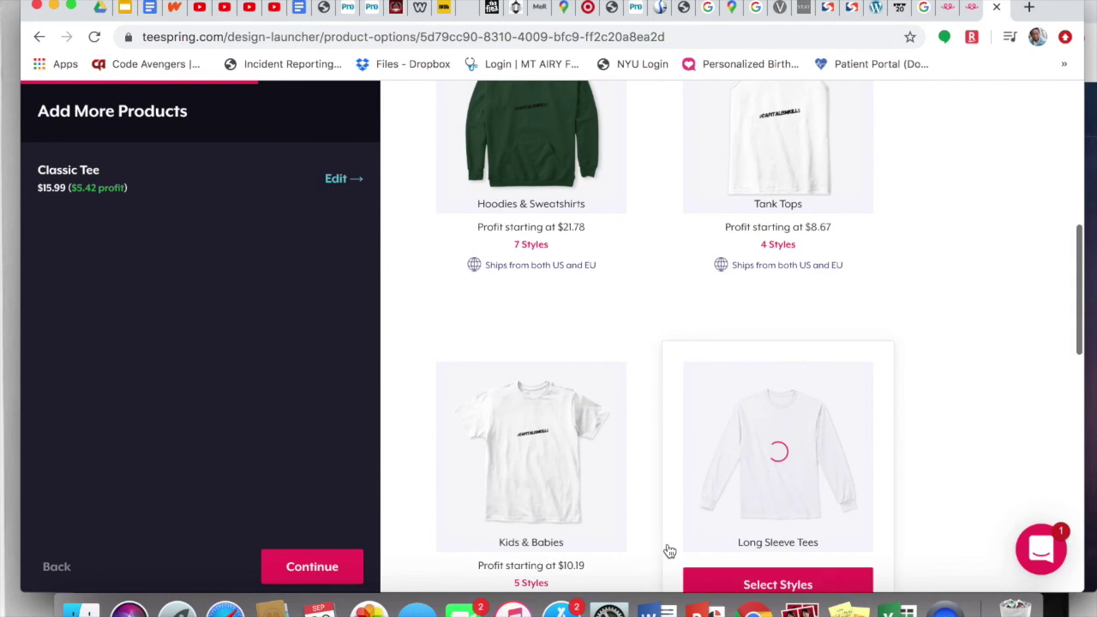
pyautogui.scroll(-2, 669, 551)
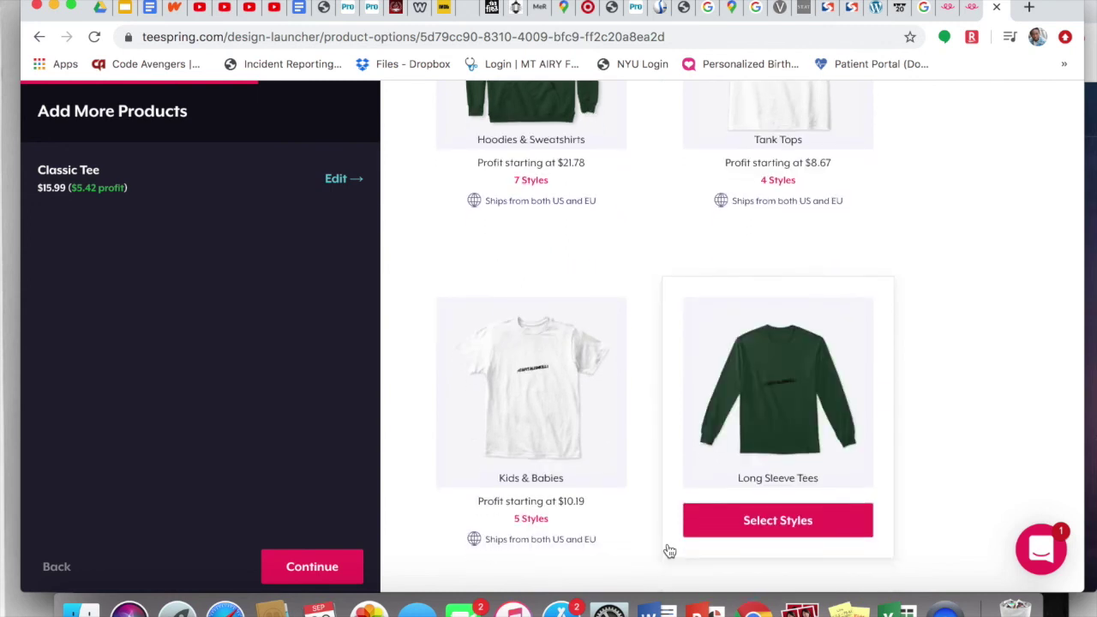
pyautogui.scroll(-2, 669, 551)
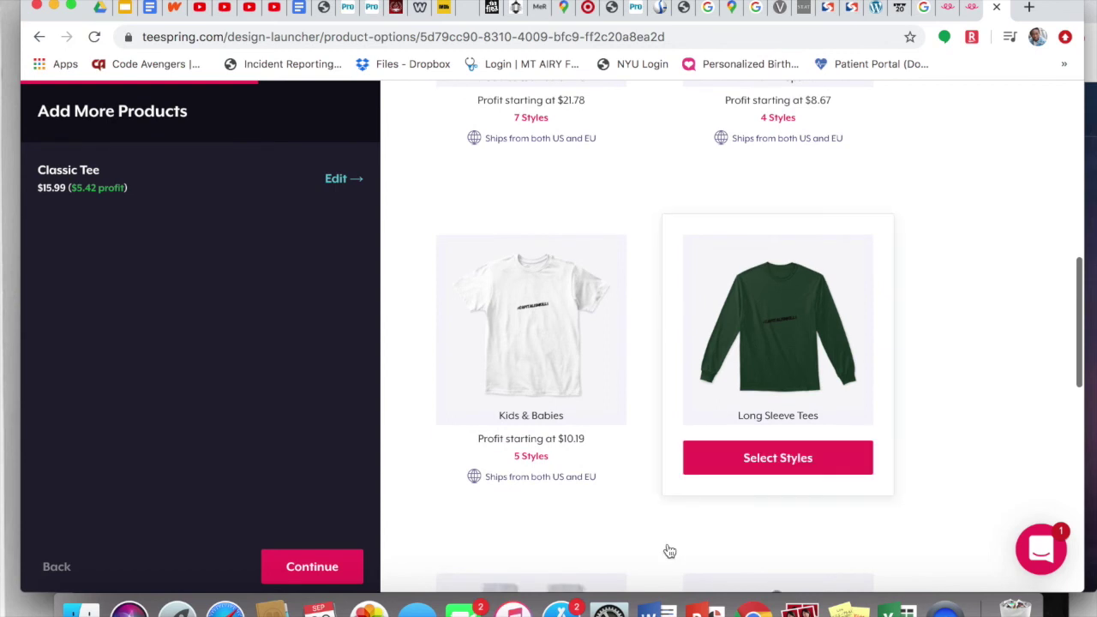
pyautogui.scroll(-8, 645, 546)
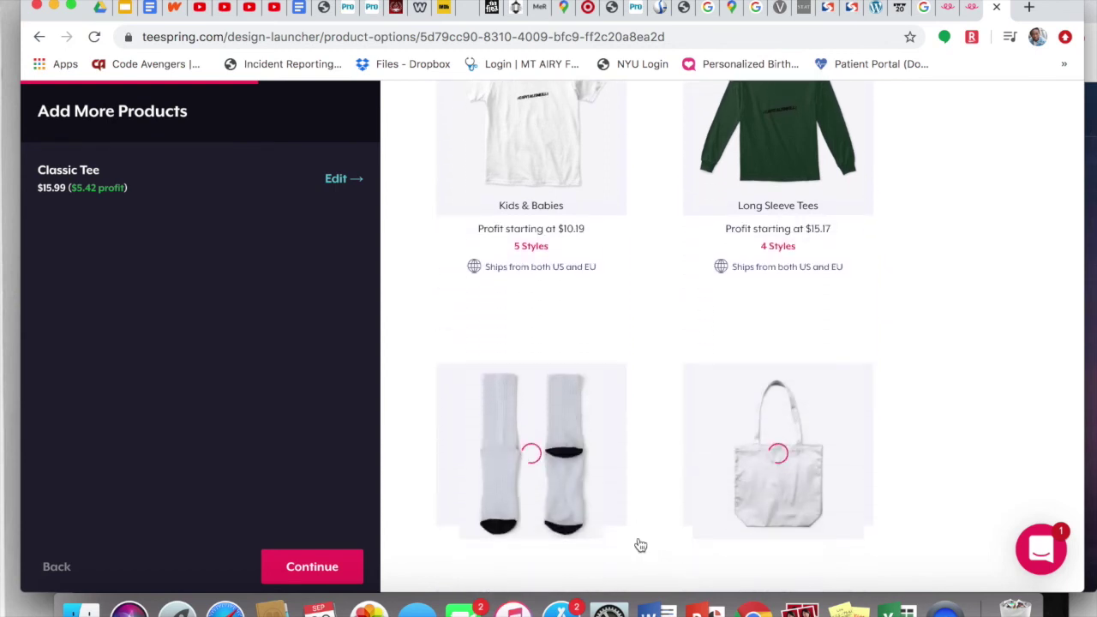
pyautogui.scroll(20, 640, 545)
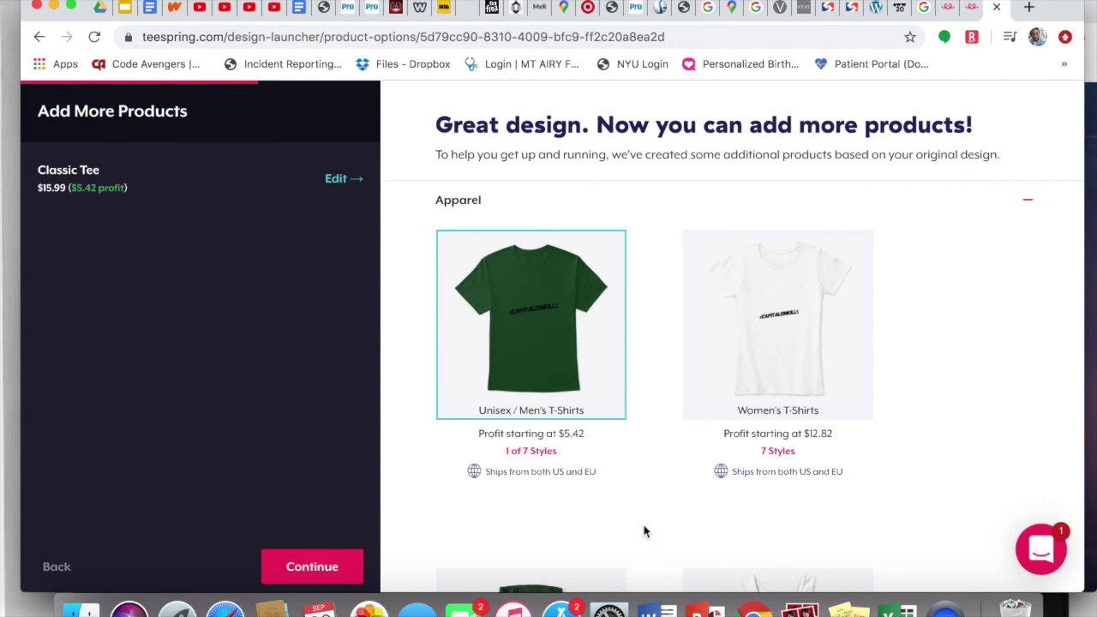
pyautogui.moveTo(749, 460)
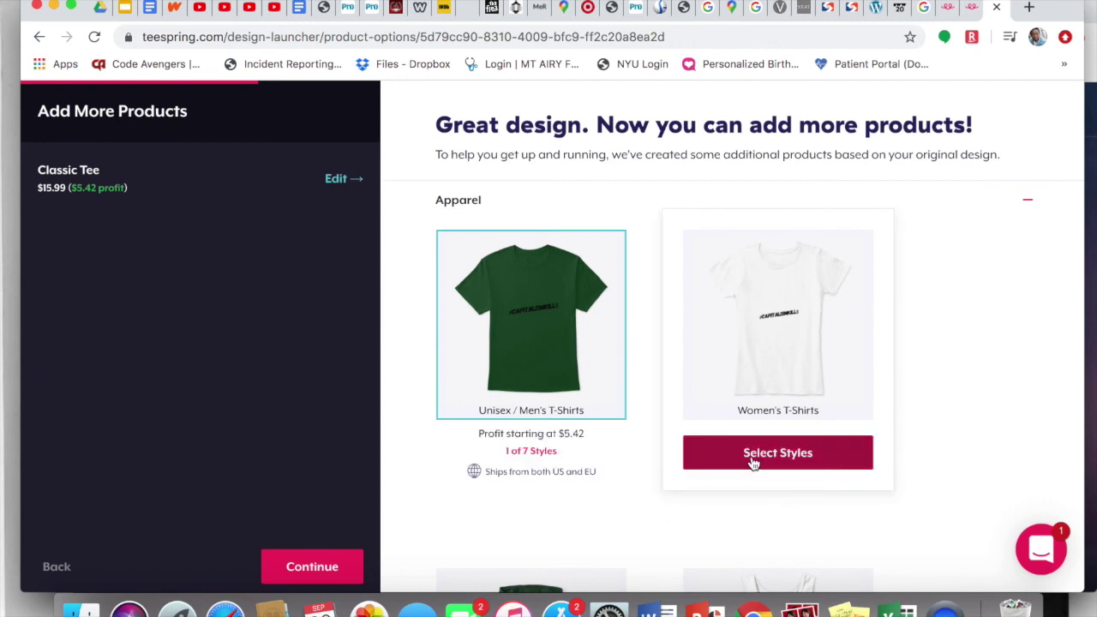
pyautogui.click(752, 460)
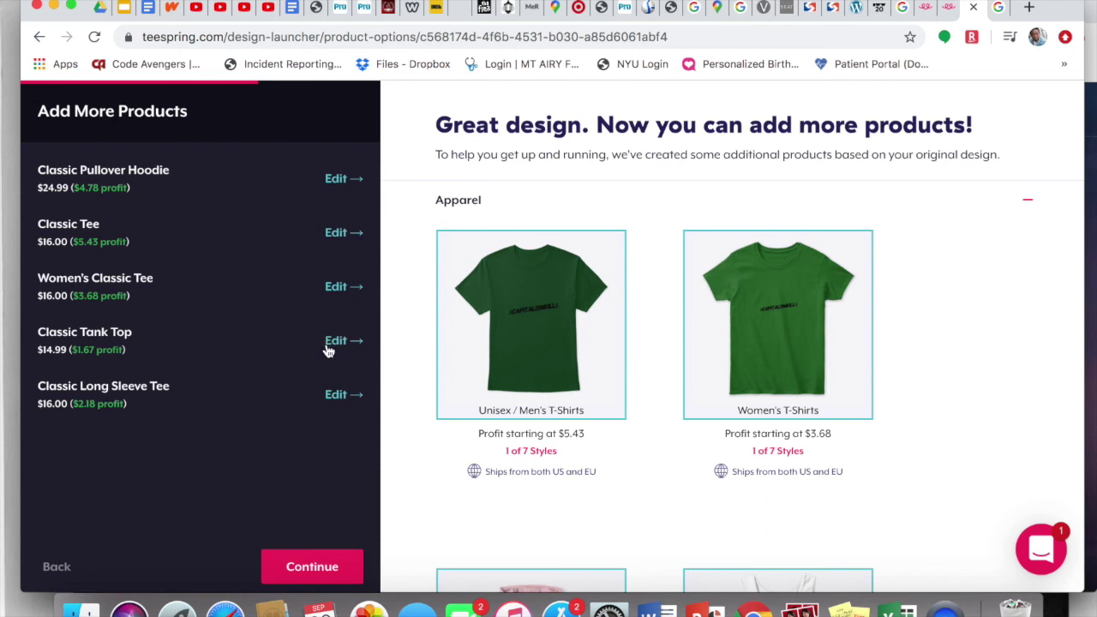
pyautogui.click(308, 567)
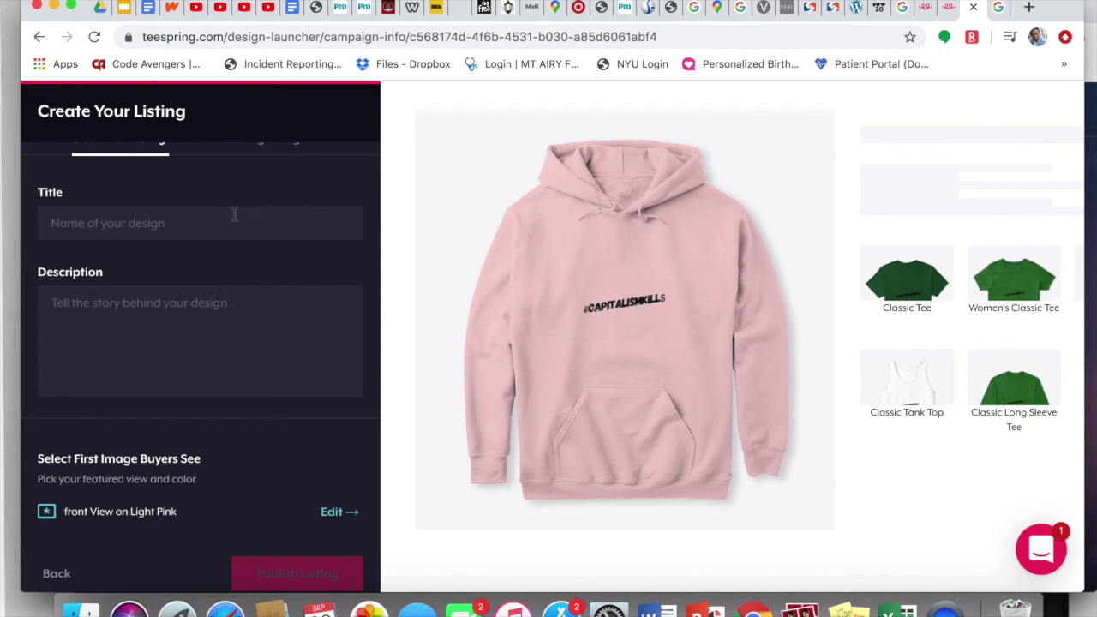
# Step: Title the listing '#CapitalismKill$' and paste a description reworded to 'this #CapitalismKill$ piece'
pyautogui.click(197, 218)
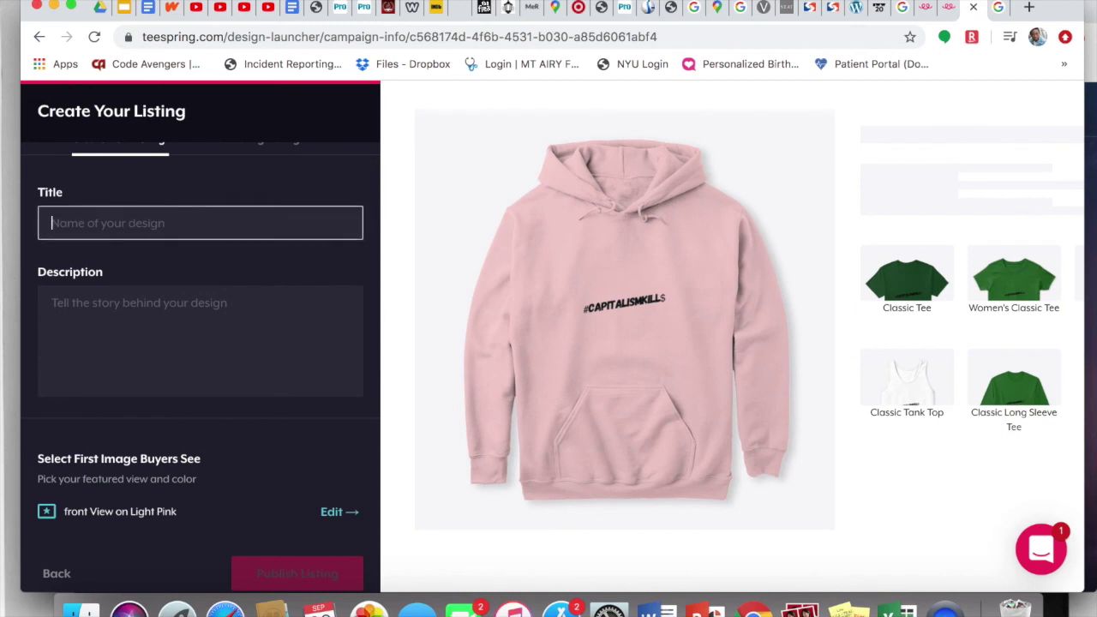
pyautogui.write('#Ca')
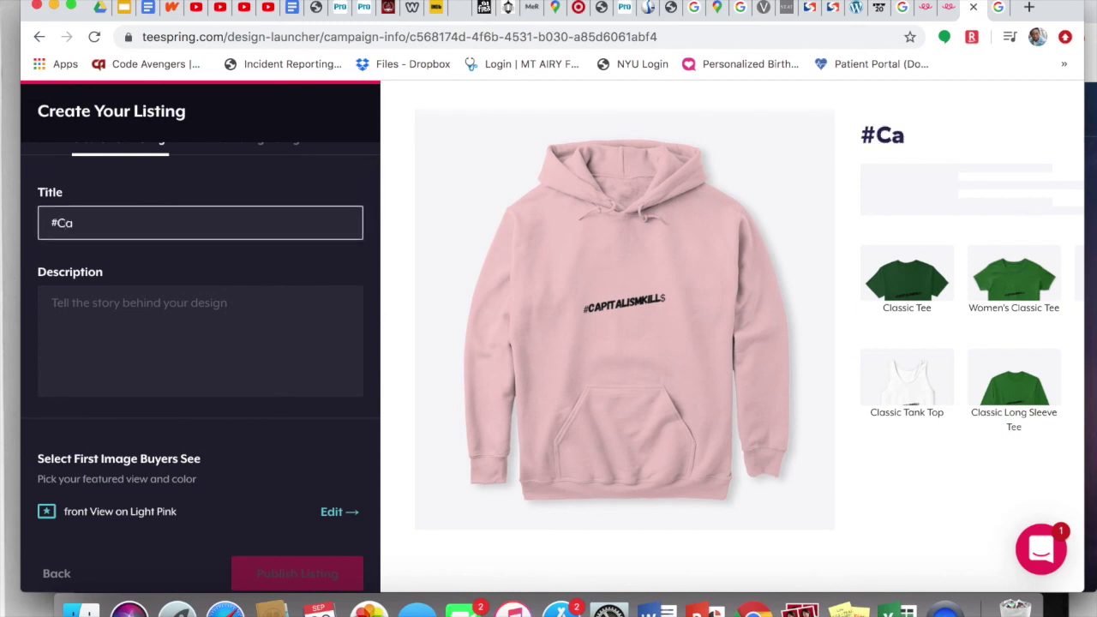
pyautogui.write('pitalism')
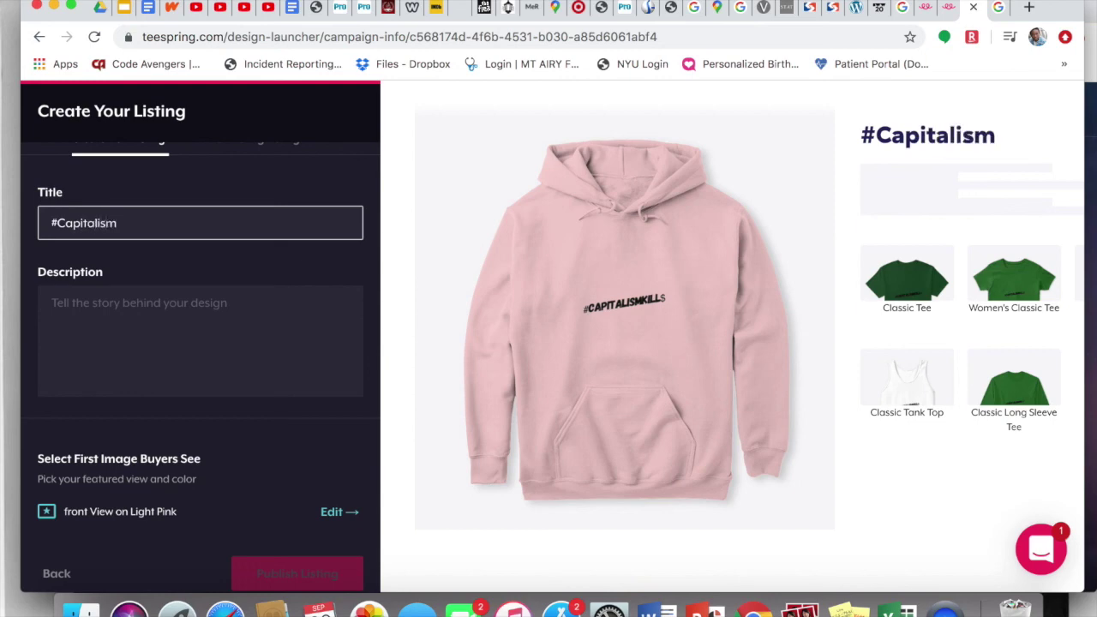
pyautogui.write('Kill')
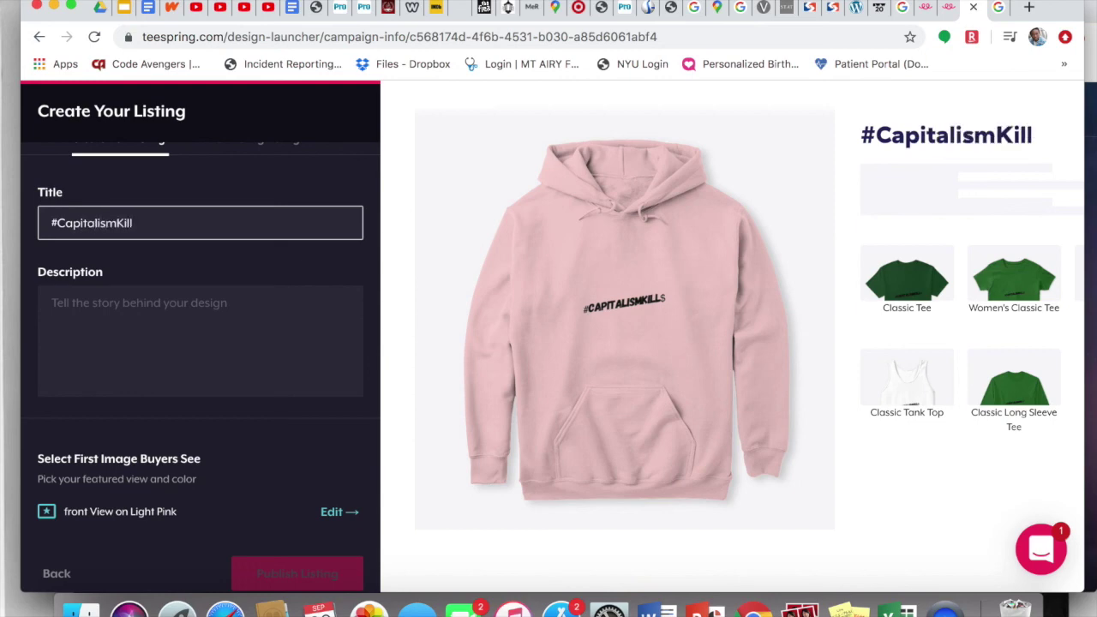
pyautogui.write('$')
pyautogui.click(87, 311)
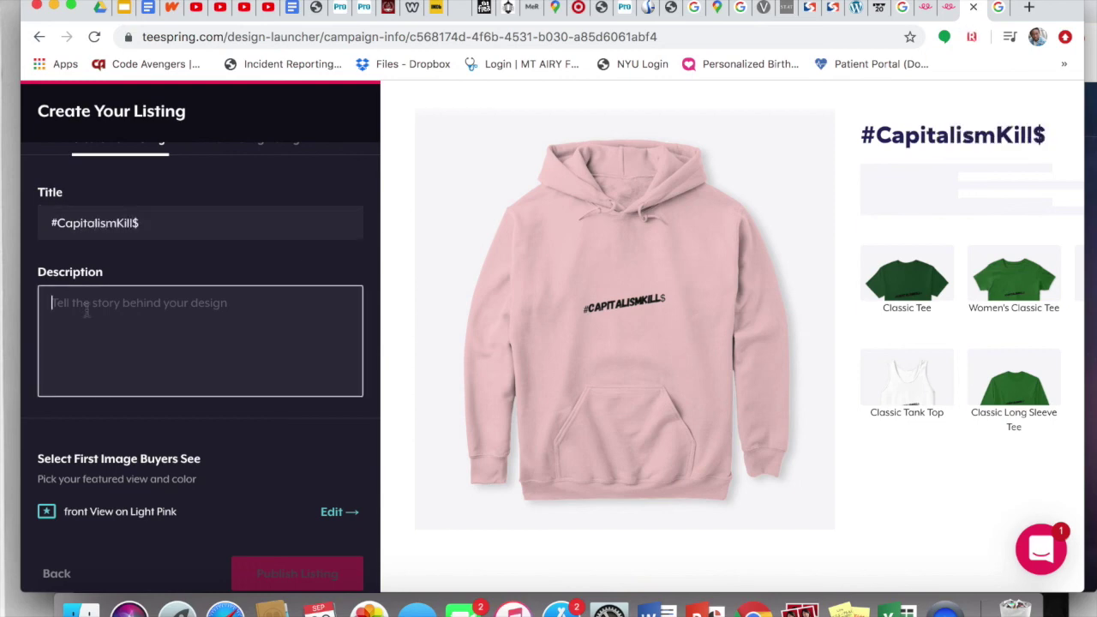
pyautogui.write('Express yourself by adding this ___ shirt/hoodie to your wardrobe, or give it as the perfect gift!  Choose your size and color below and then BUY IT NOW to place your order.')
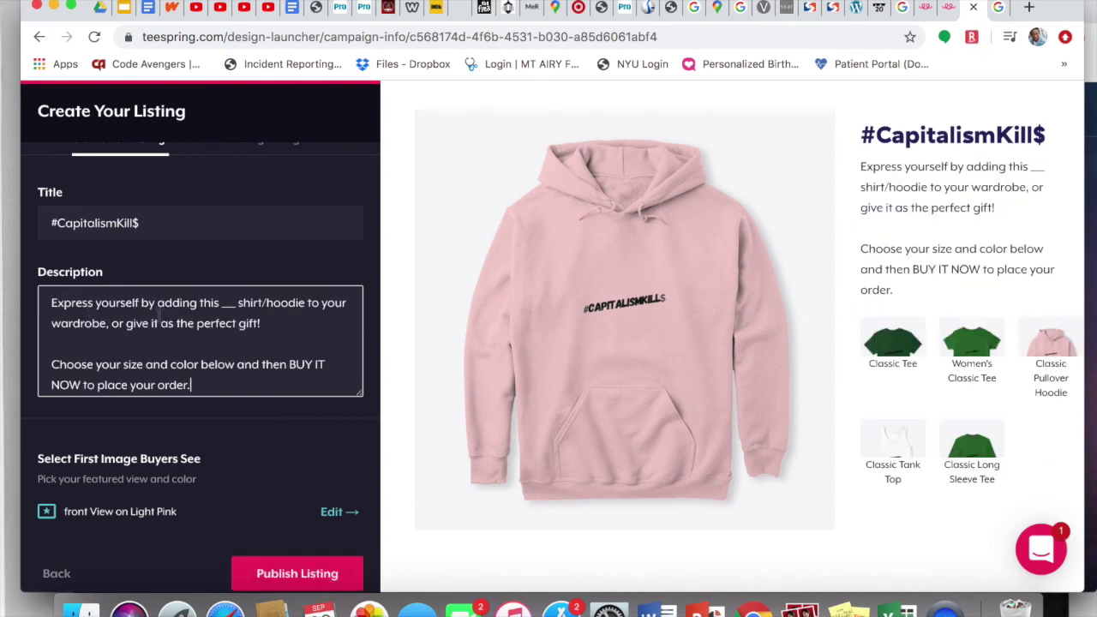
pyautogui.doubleClick(227, 302)
pyautogui.scroll(1, 227, 303)
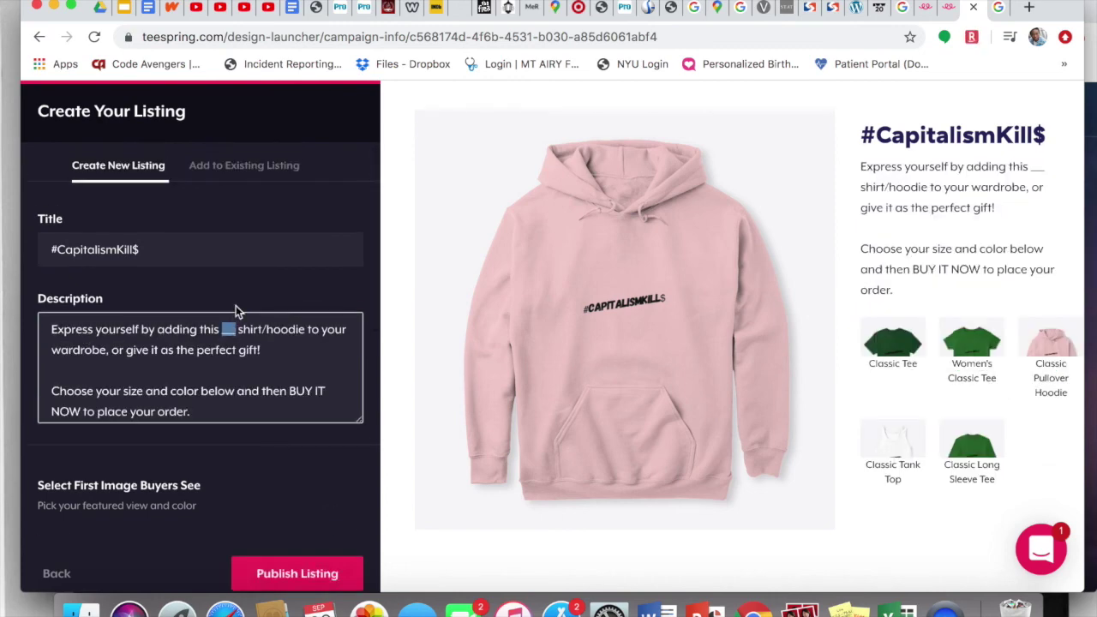
pyautogui.write('#CapitalismKill$')
pyautogui.hotkey('alt', 'shift', 'Right')
pyautogui.hotkey('alt', 'shift', 'Right')
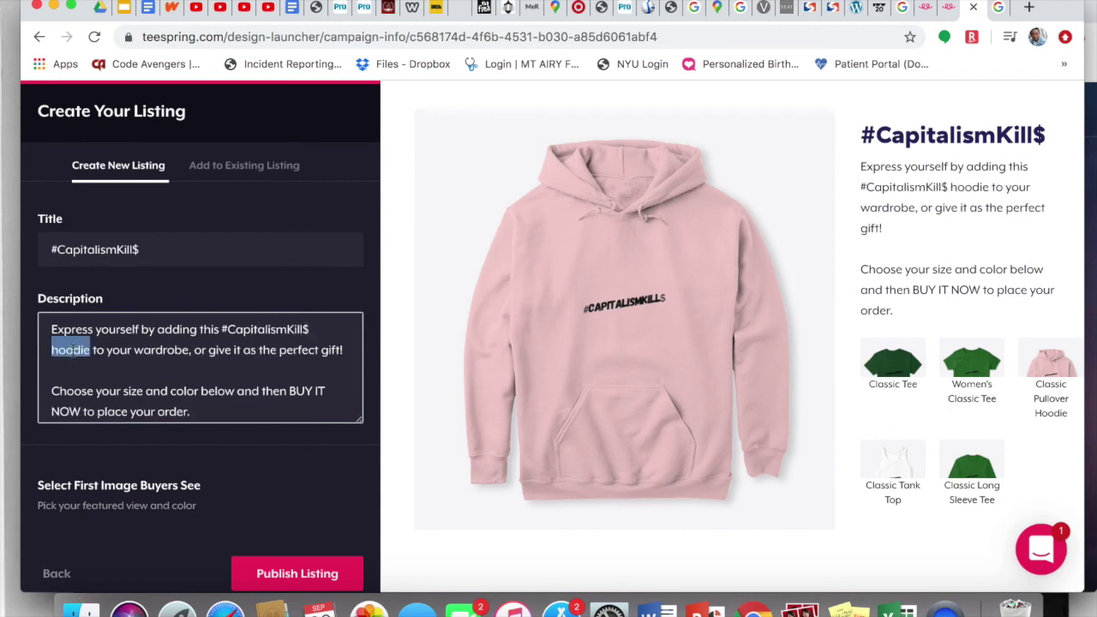
pyautogui.write('piece')
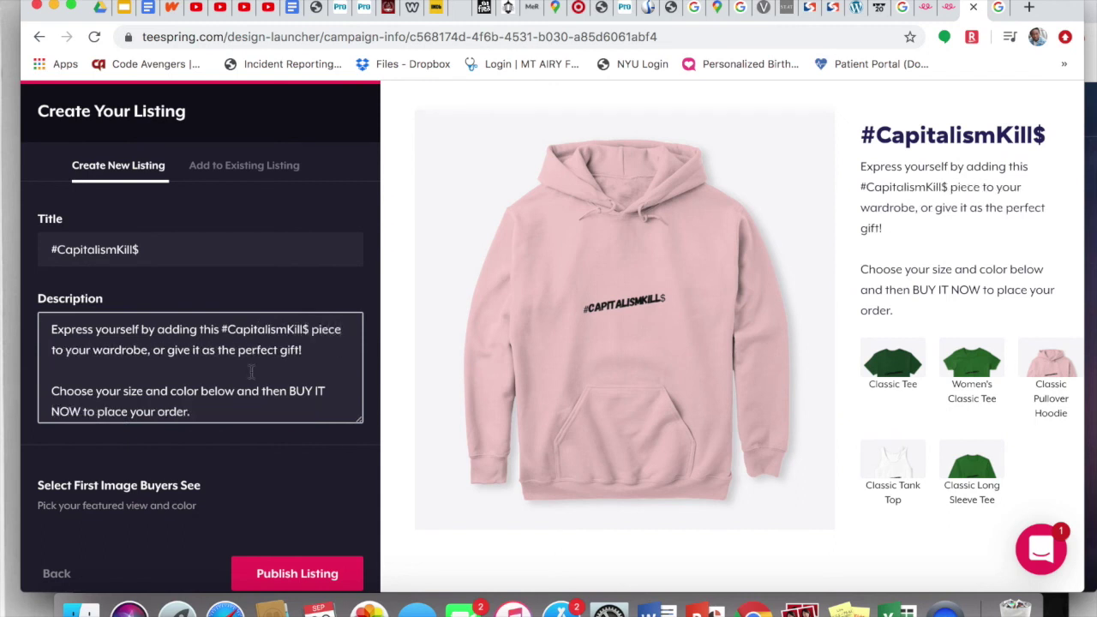
pyautogui.click(127, 485)
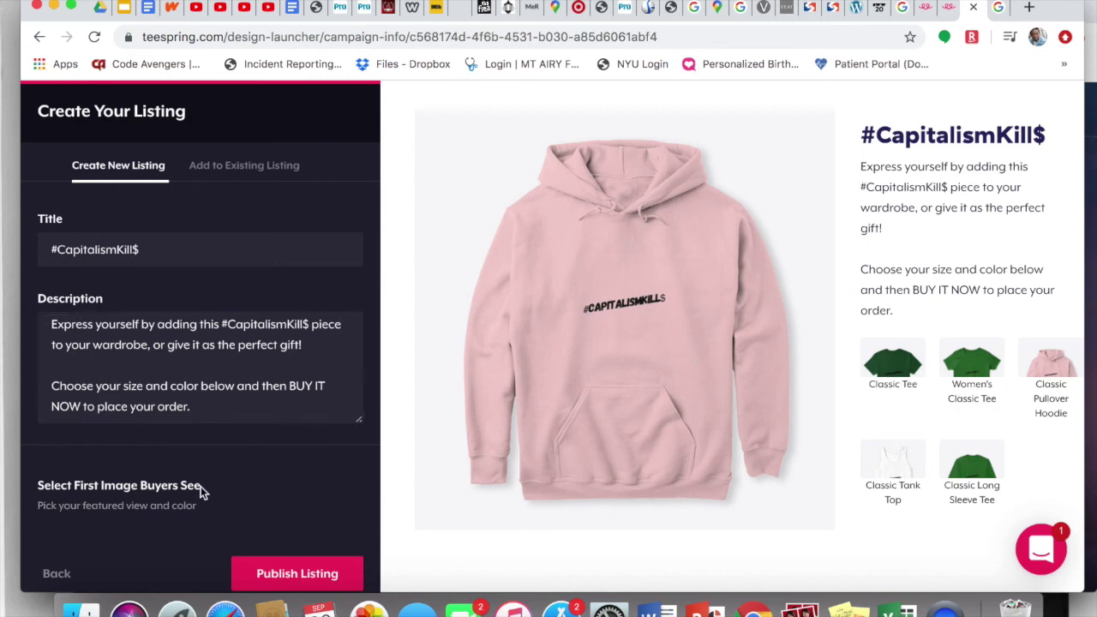
pyautogui.scroll(-1, 186, 500)
pyautogui.scroll(-3, 186, 500)
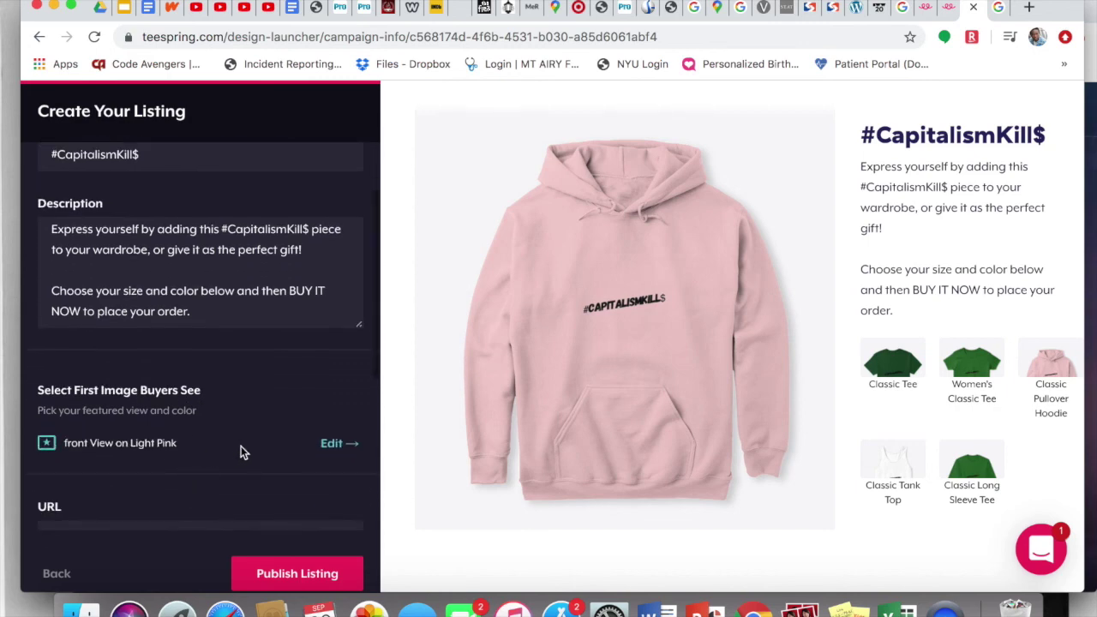
# Step: Keep the light pink front view as the first image buyers see
pyautogui.click(341, 443)
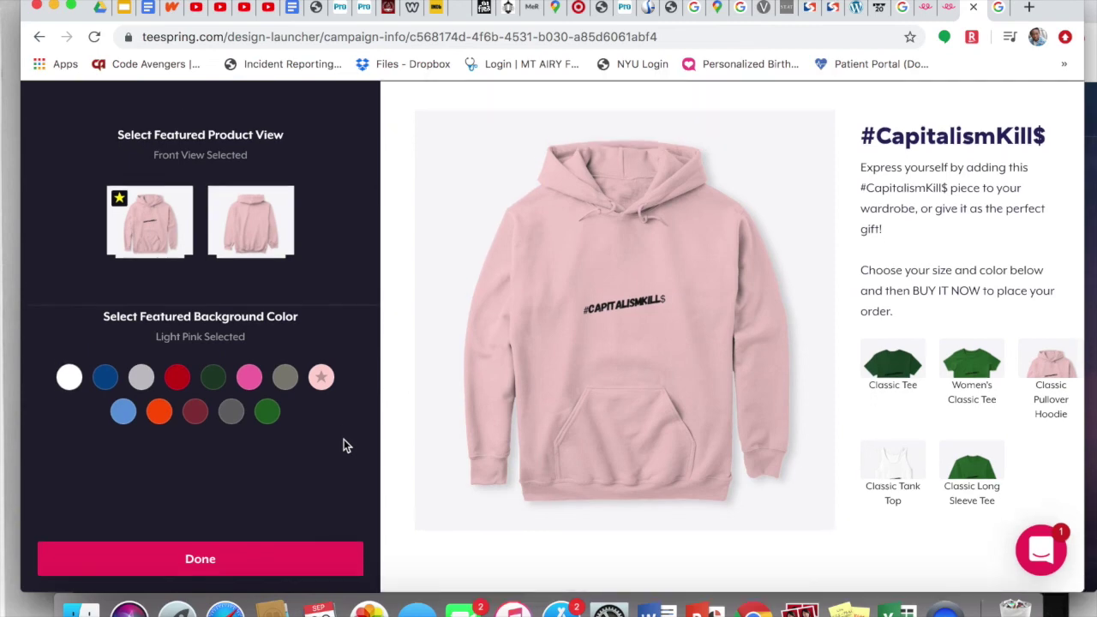
pyautogui.click(239, 559)
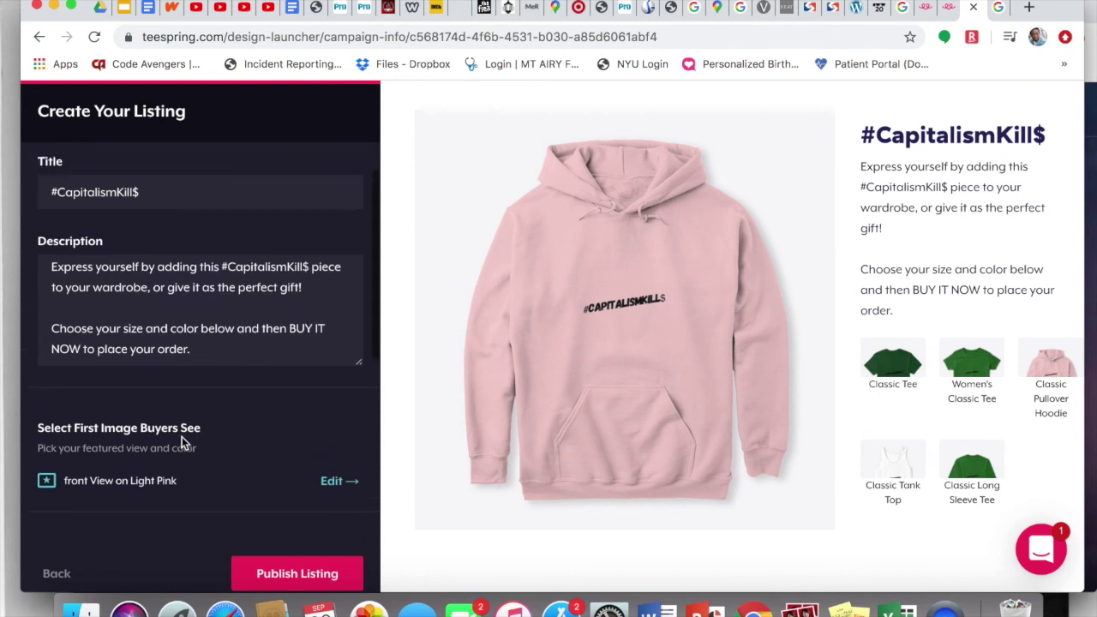
pyautogui.scroll(1, 182, 442)
pyautogui.scroll(-5, 182, 443)
pyautogui.scroll(-1, 182, 442)
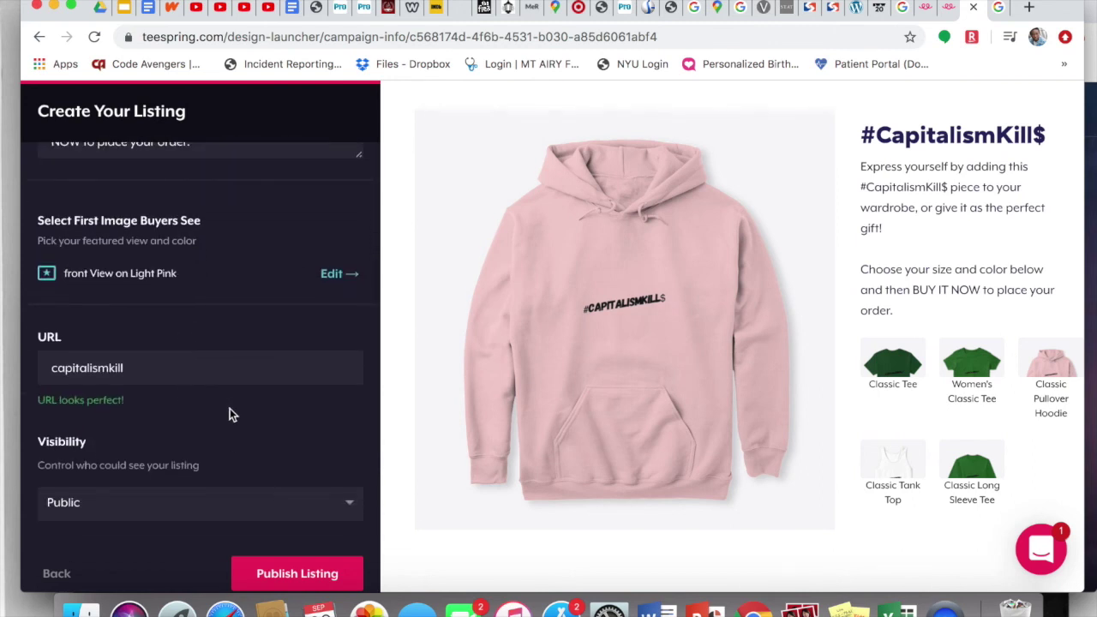
# Step: Change the listing URL to capitalismkills
pyautogui.click(178, 364)
pyautogui.write('s')
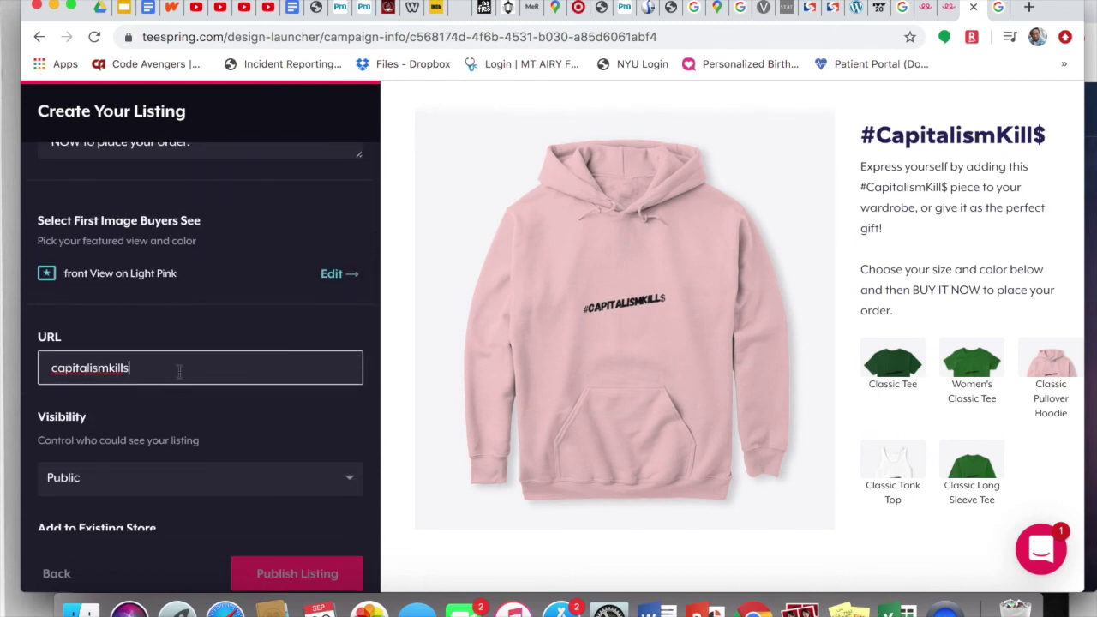
pyautogui.click(199, 411)
# Step: Review the listing settings and publish the #CapitalismKill$ listing
pyautogui.scroll(-1, 200, 415)
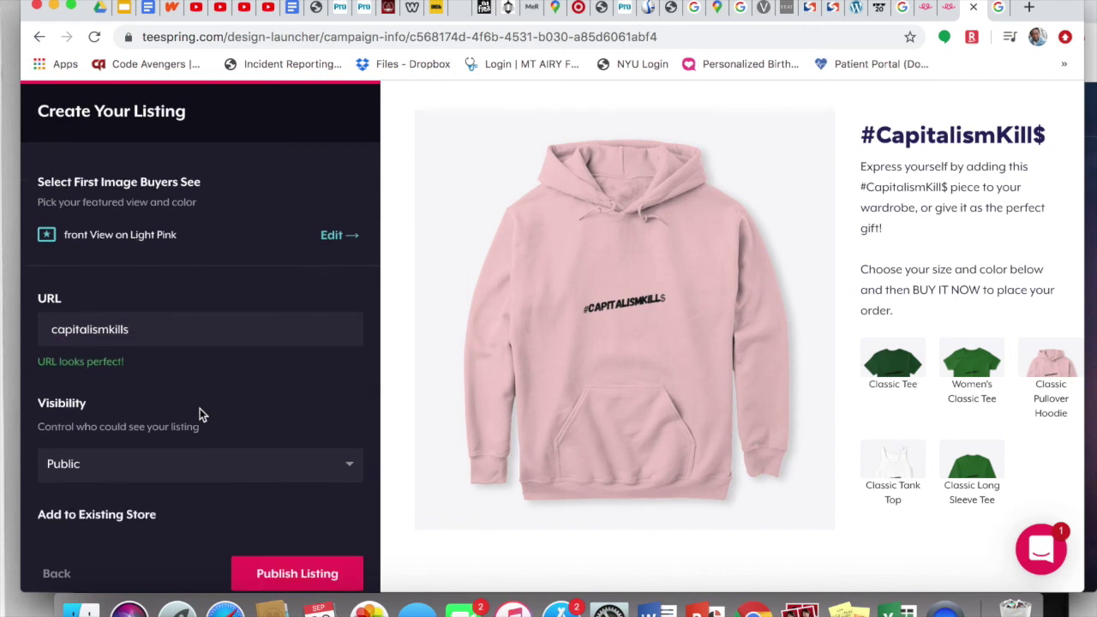
pyautogui.scroll(-3, 200, 407)
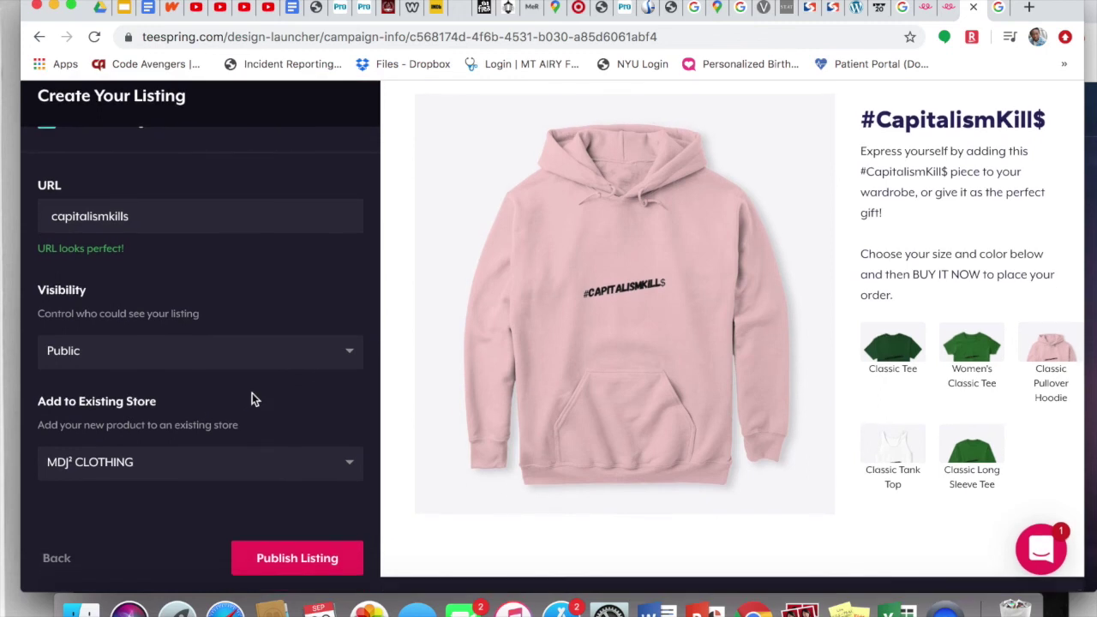
pyautogui.scroll(3, 289, 398)
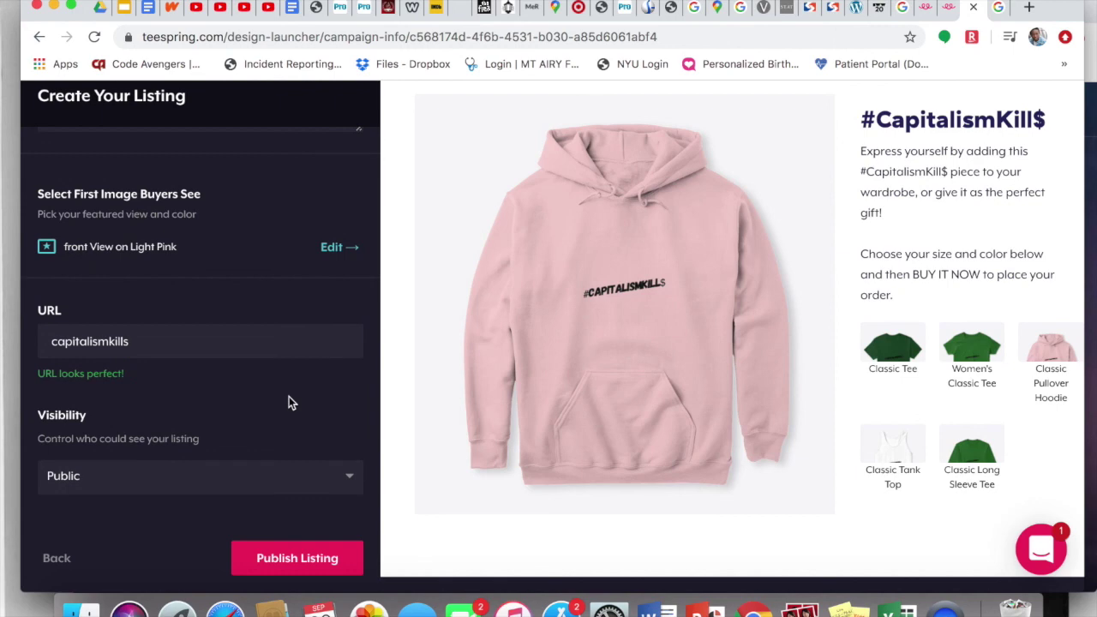
pyautogui.scroll(3, 289, 396)
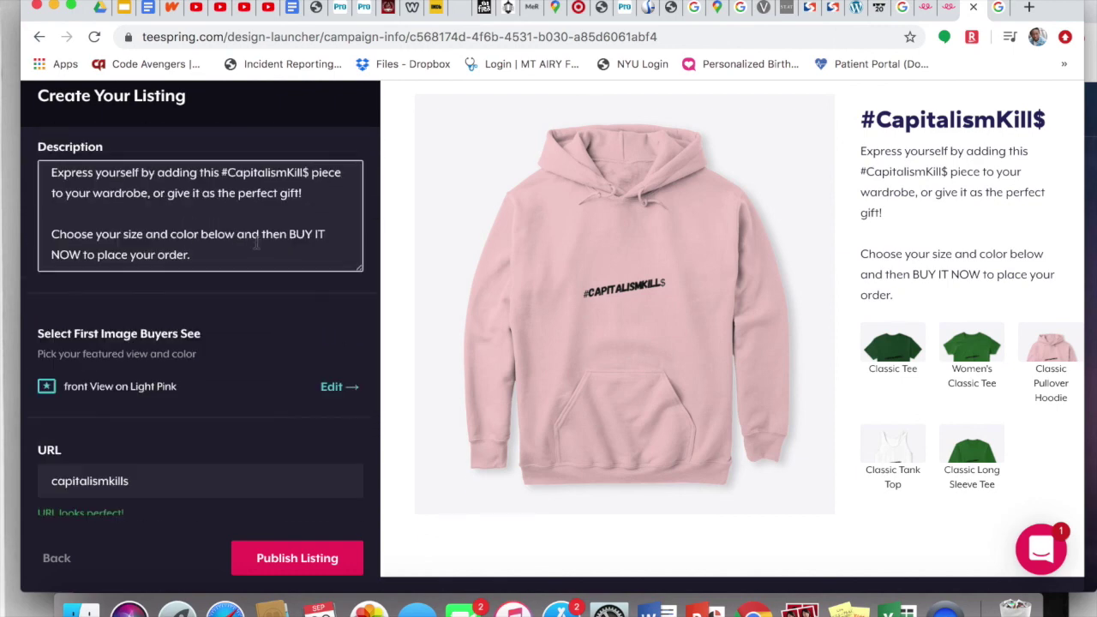
pyautogui.scroll(-5, 255, 243)
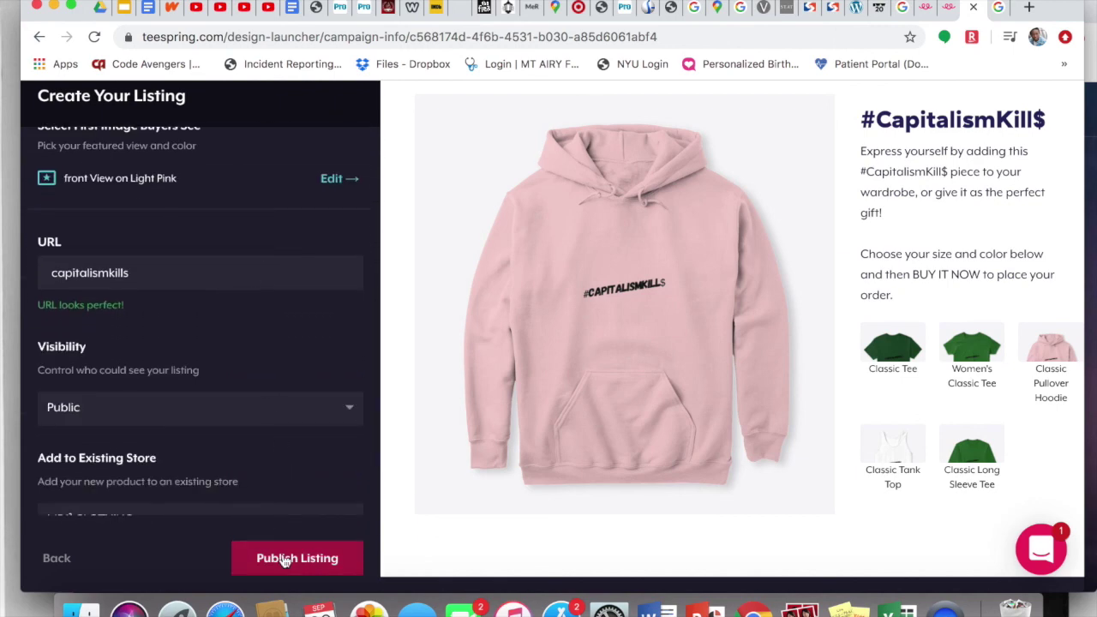
pyautogui.click(285, 560)
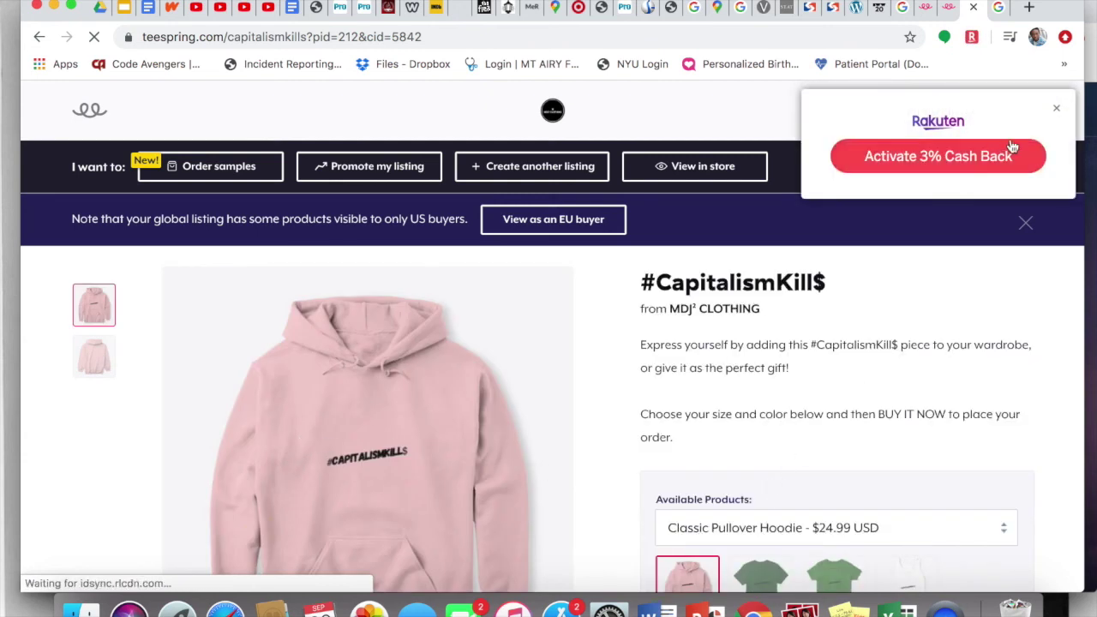
# Step: Dismiss the Rakuten cash-back, Order a Sample and US-buyers-only popups on the live listing
pyautogui.click(1058, 113)
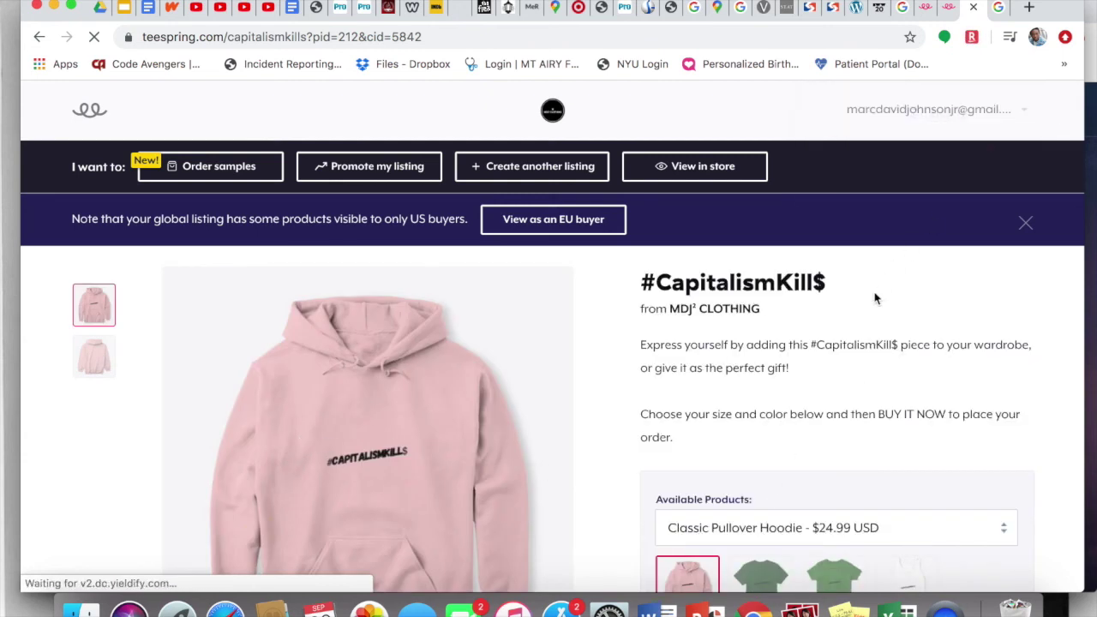
pyautogui.scroll(-2, 860, 332)
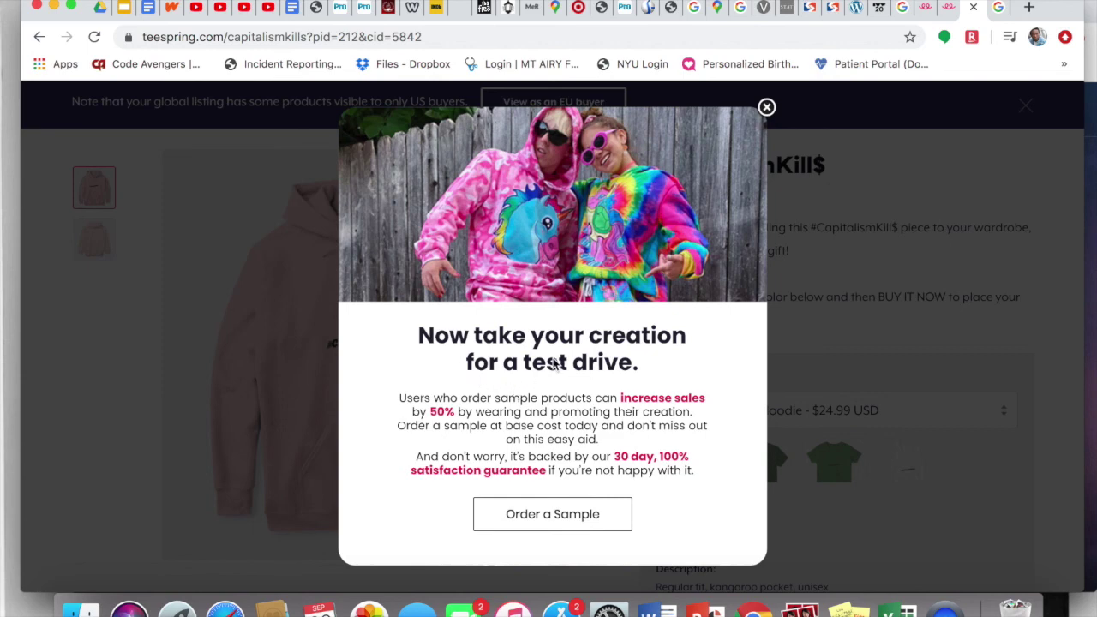
pyautogui.click(766, 107)
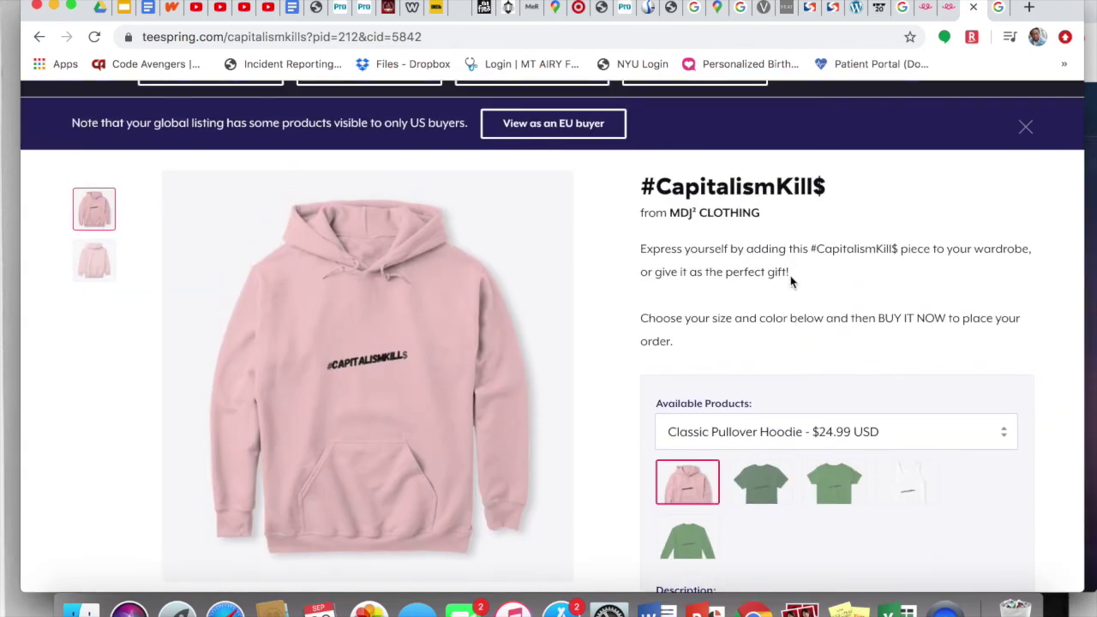
pyautogui.click(1023, 127)
# Step: Check the hoodie's available sizes, keeping size S selected
pyautogui.scroll(-4, 845, 196)
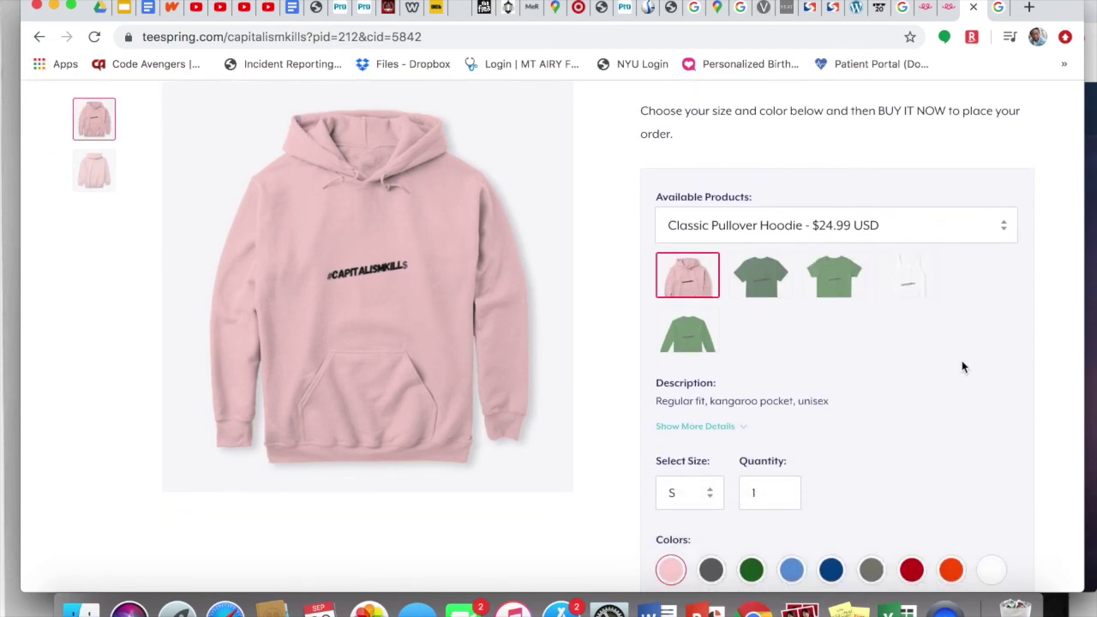
pyautogui.scroll(-2, 961, 367)
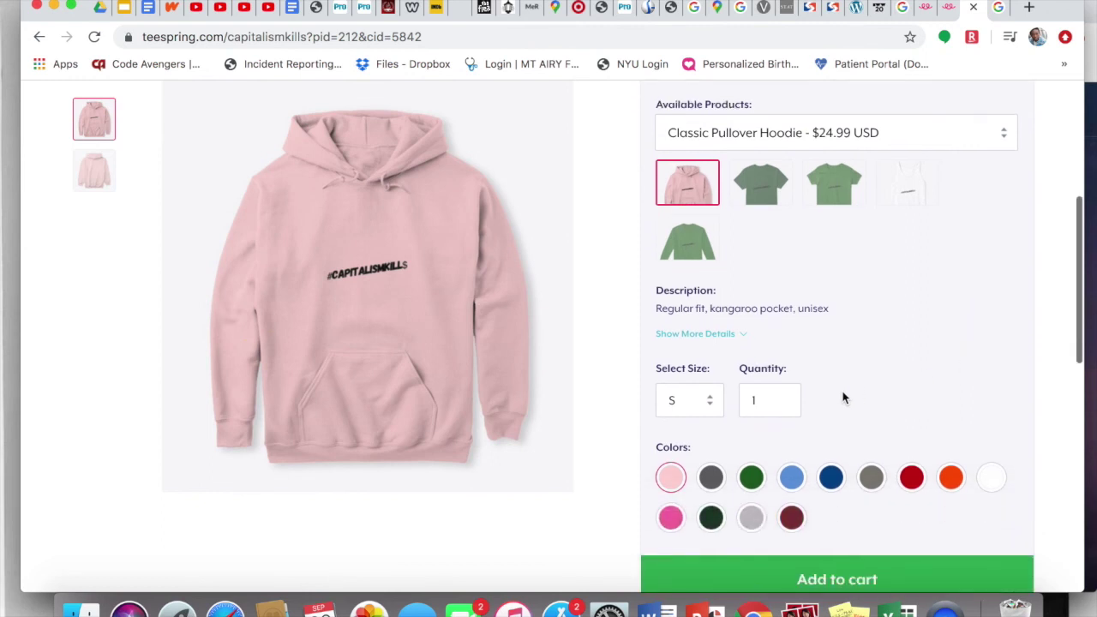
pyautogui.click(709, 406)
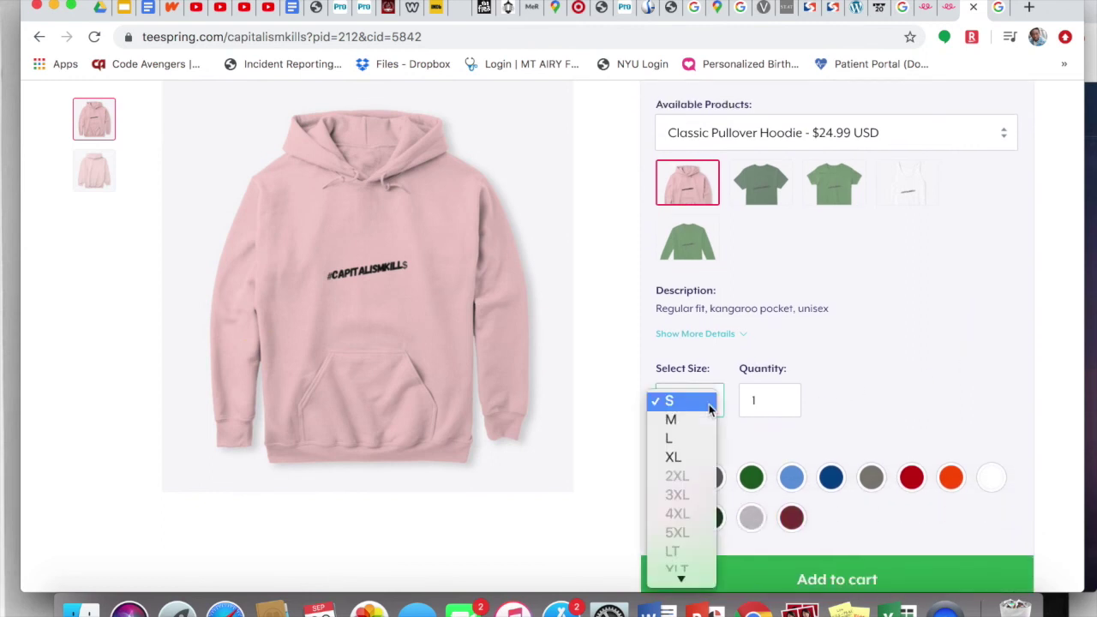
pyautogui.click(676, 400)
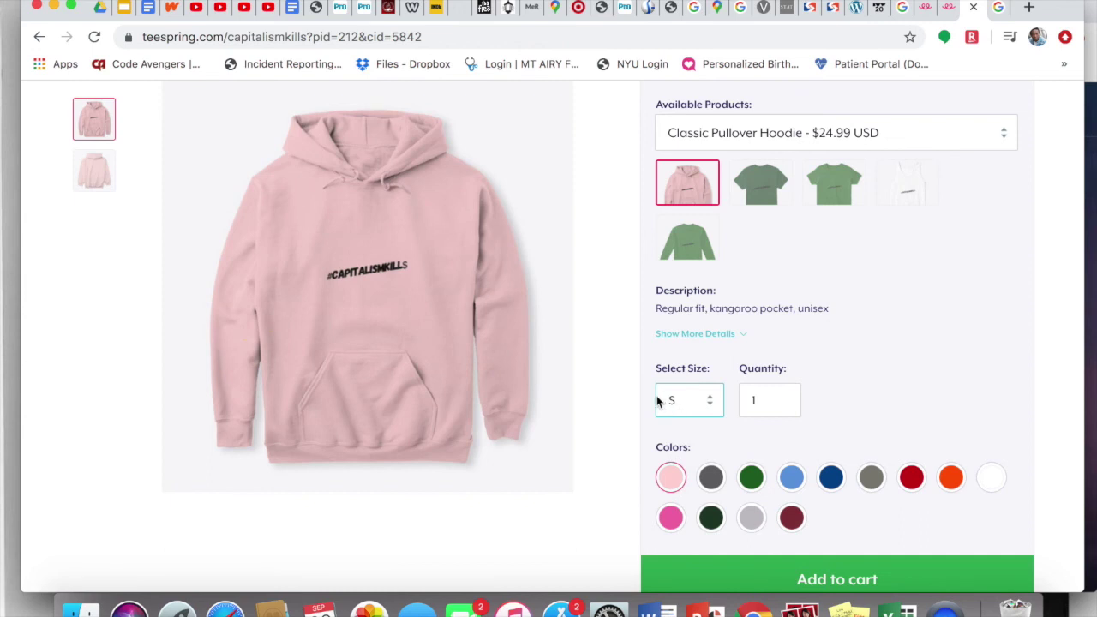
# Step: Preview the listing as the dark green Classic Tee, then return to the pink hoodie
pyautogui.scroll(1, 660, 399)
pyautogui.scroll(1, 658, 401)
pyautogui.click(773, 294)
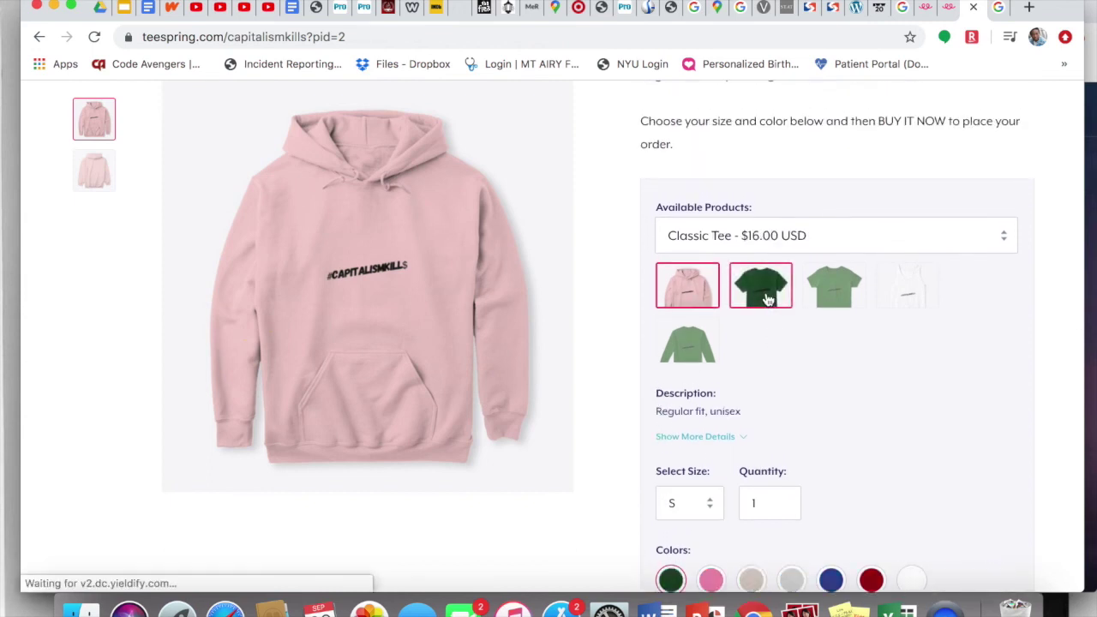
pyautogui.scroll(1, 779, 341)
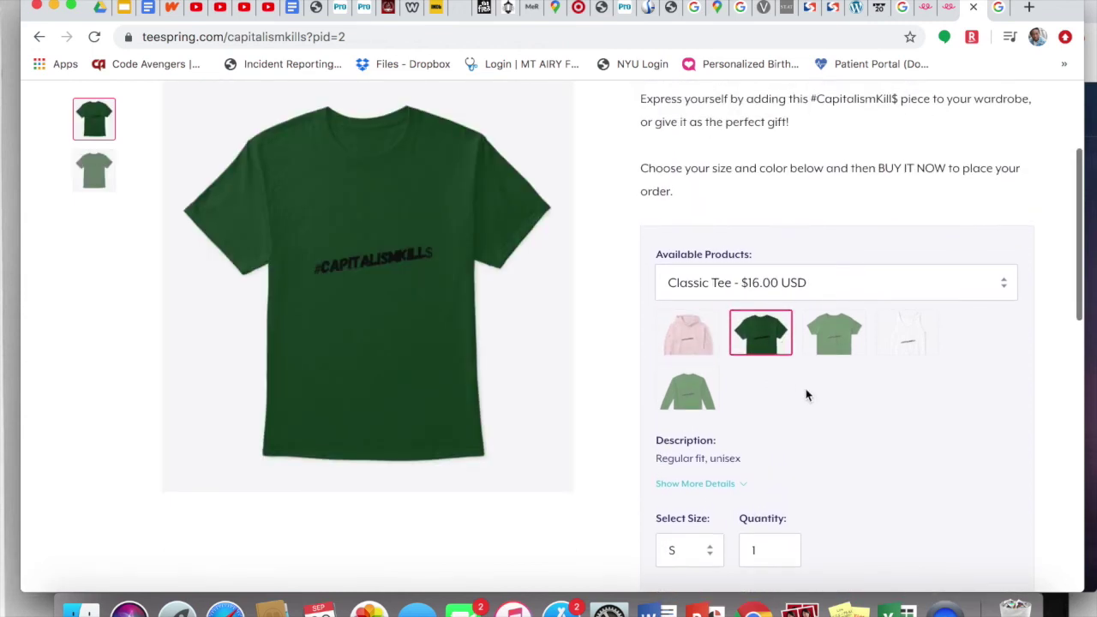
pyautogui.scroll(-3, 805, 396)
pyautogui.scroll(3, 805, 396)
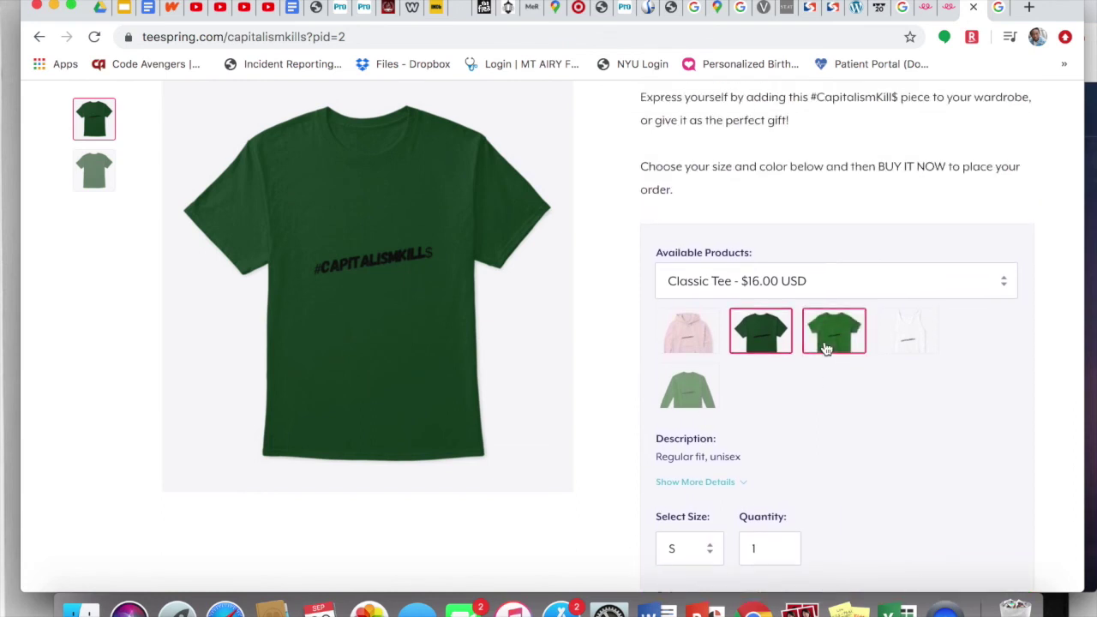
pyautogui.click(826, 348)
# Step: View the pink hoodie's back image, then switch back to its front view
pyautogui.scroll(-5, 841, 334)
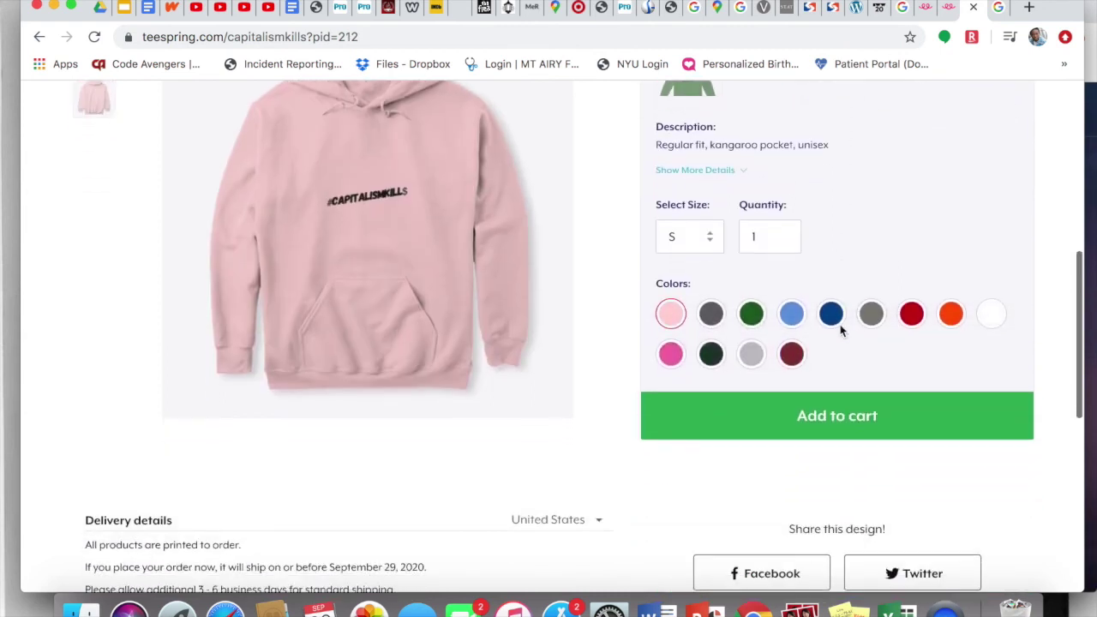
pyautogui.scroll(-3, 663, 380)
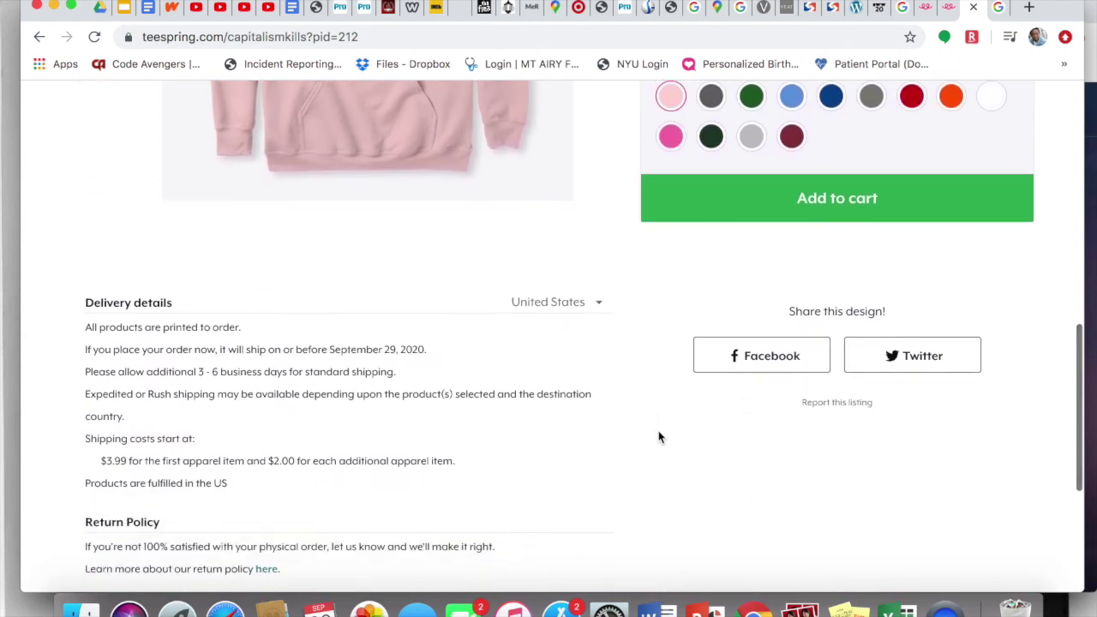
pyautogui.scroll(-2, 659, 438)
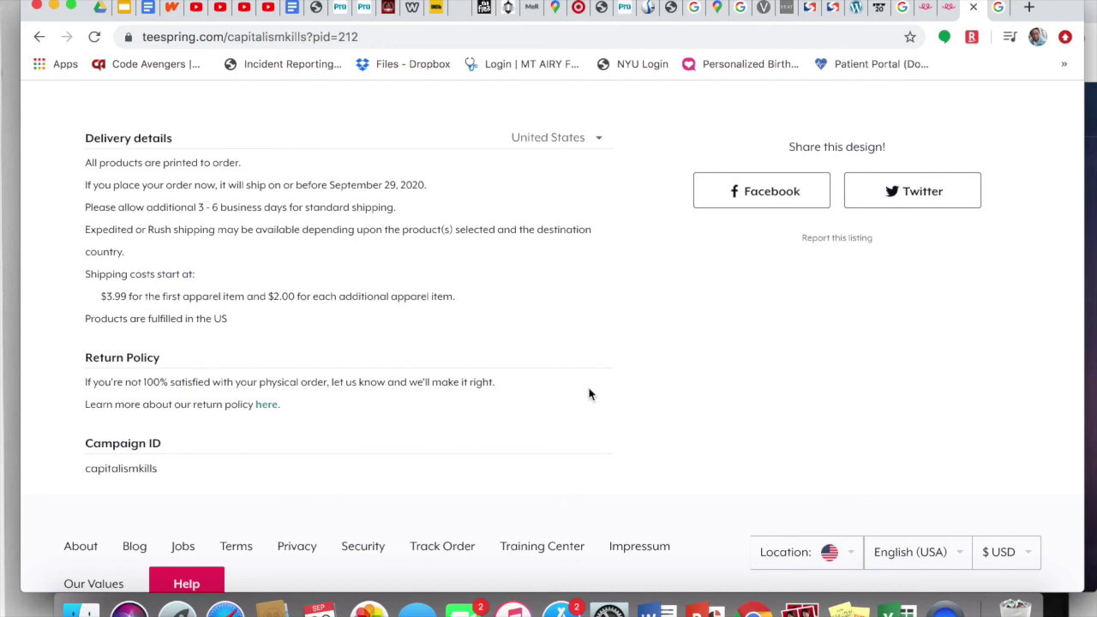
pyautogui.scroll(2, 589, 394)
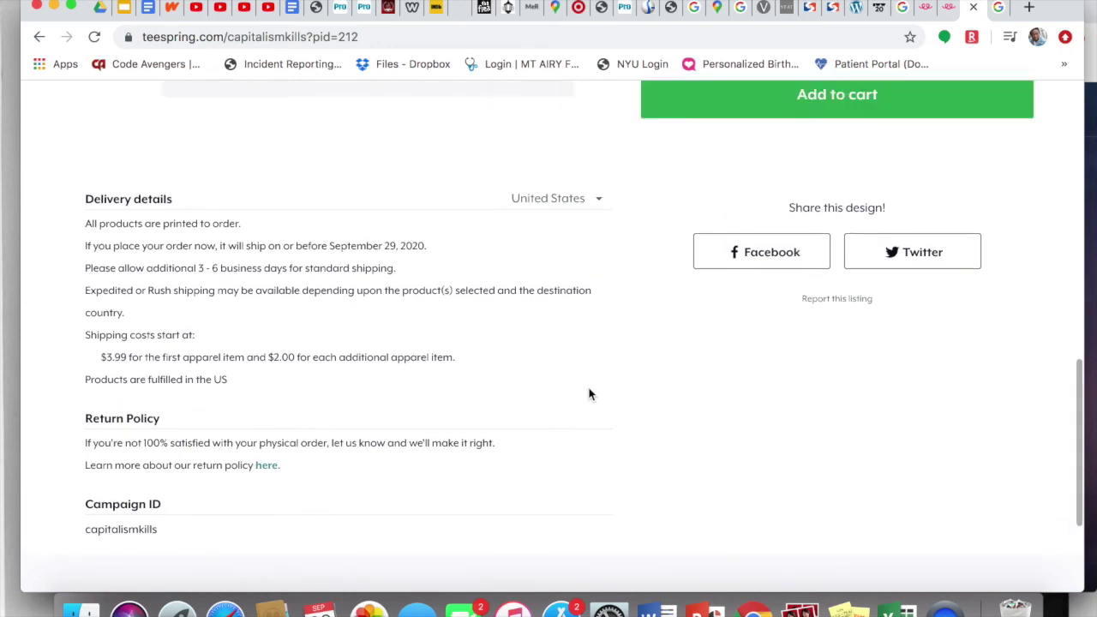
pyautogui.scroll(2, 589, 390)
pyautogui.scroll(-2, 588, 390)
pyautogui.scroll(3, 588, 387)
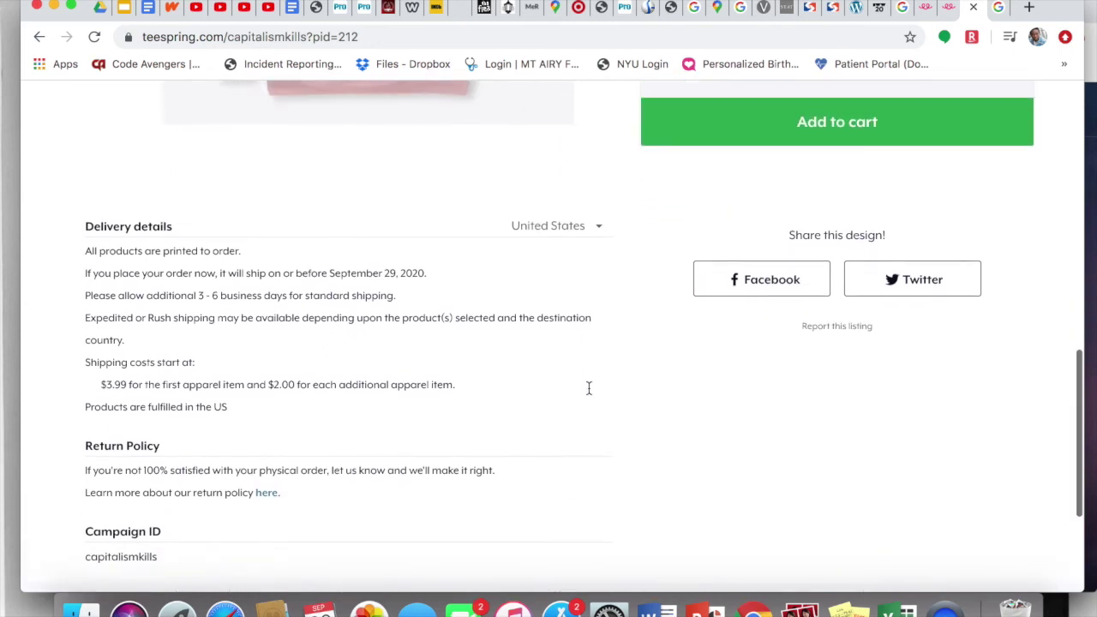
pyautogui.scroll(10, 588, 394)
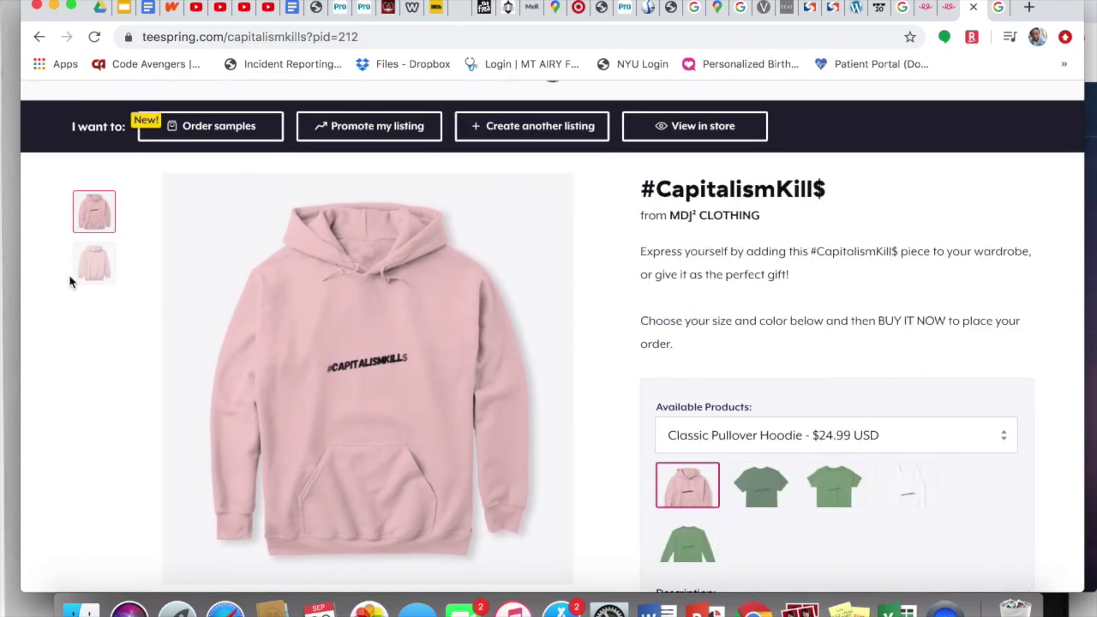
pyautogui.click(88, 278)
pyautogui.click(98, 221)
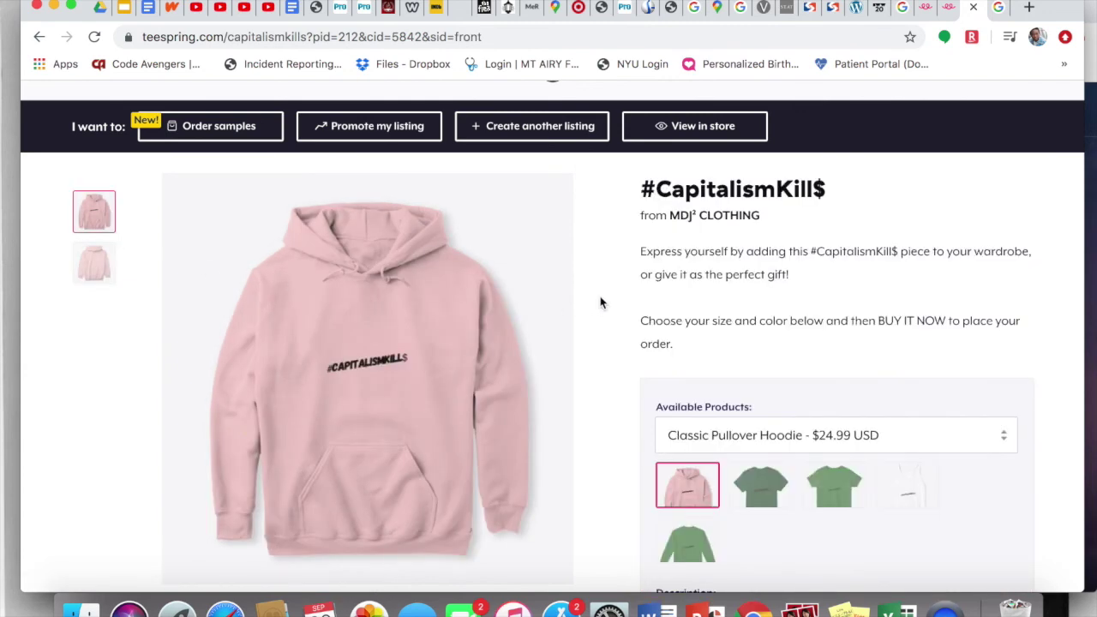
pyautogui.scroll(2, 602, 292)
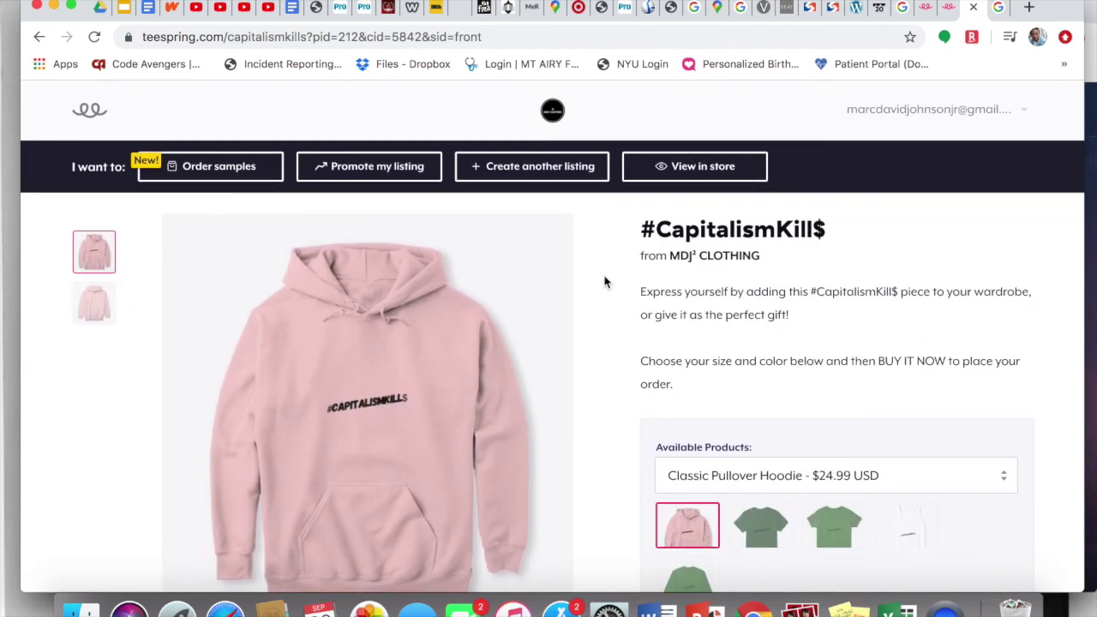